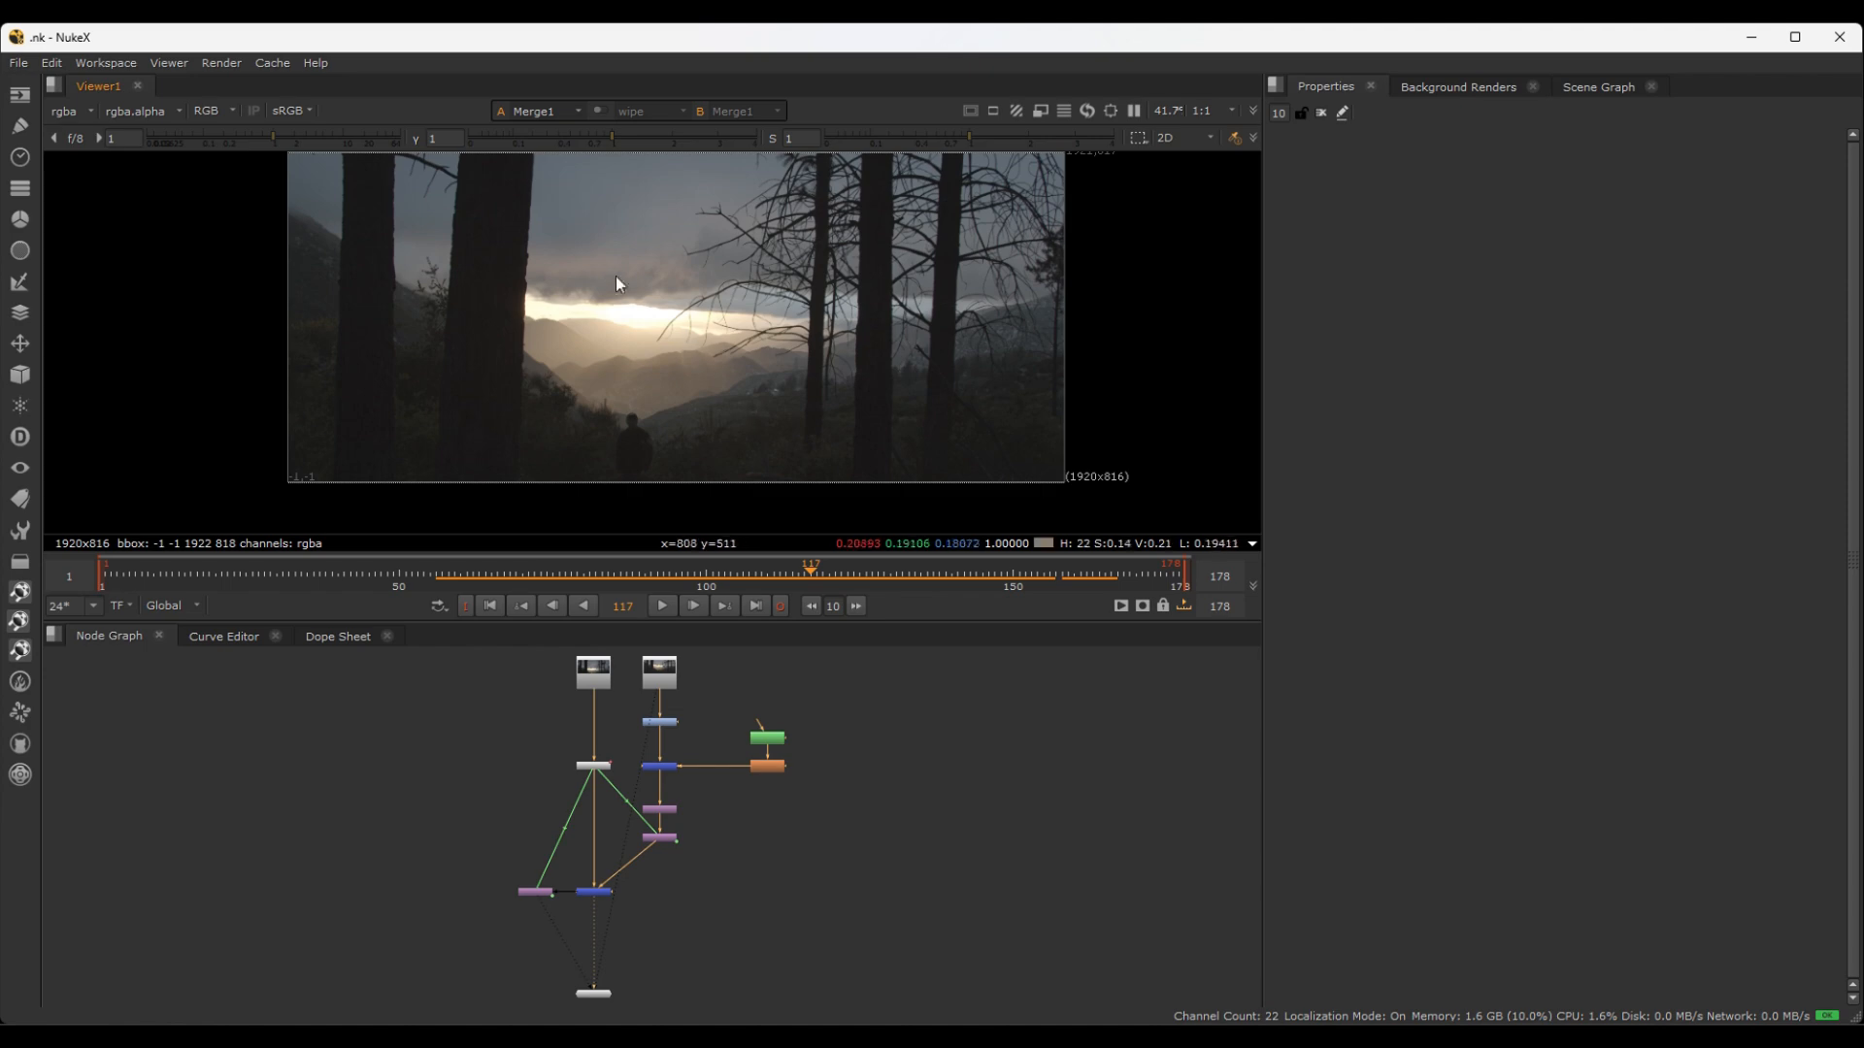
- Inspect the merged forest composite up close and check it at the final frame, 178
scroll(586, 352, up, 5)
middle_drag(625, 303, 923, 502)
scroll(582, 382, down, 3)
scroll(631, 330, down, 2)
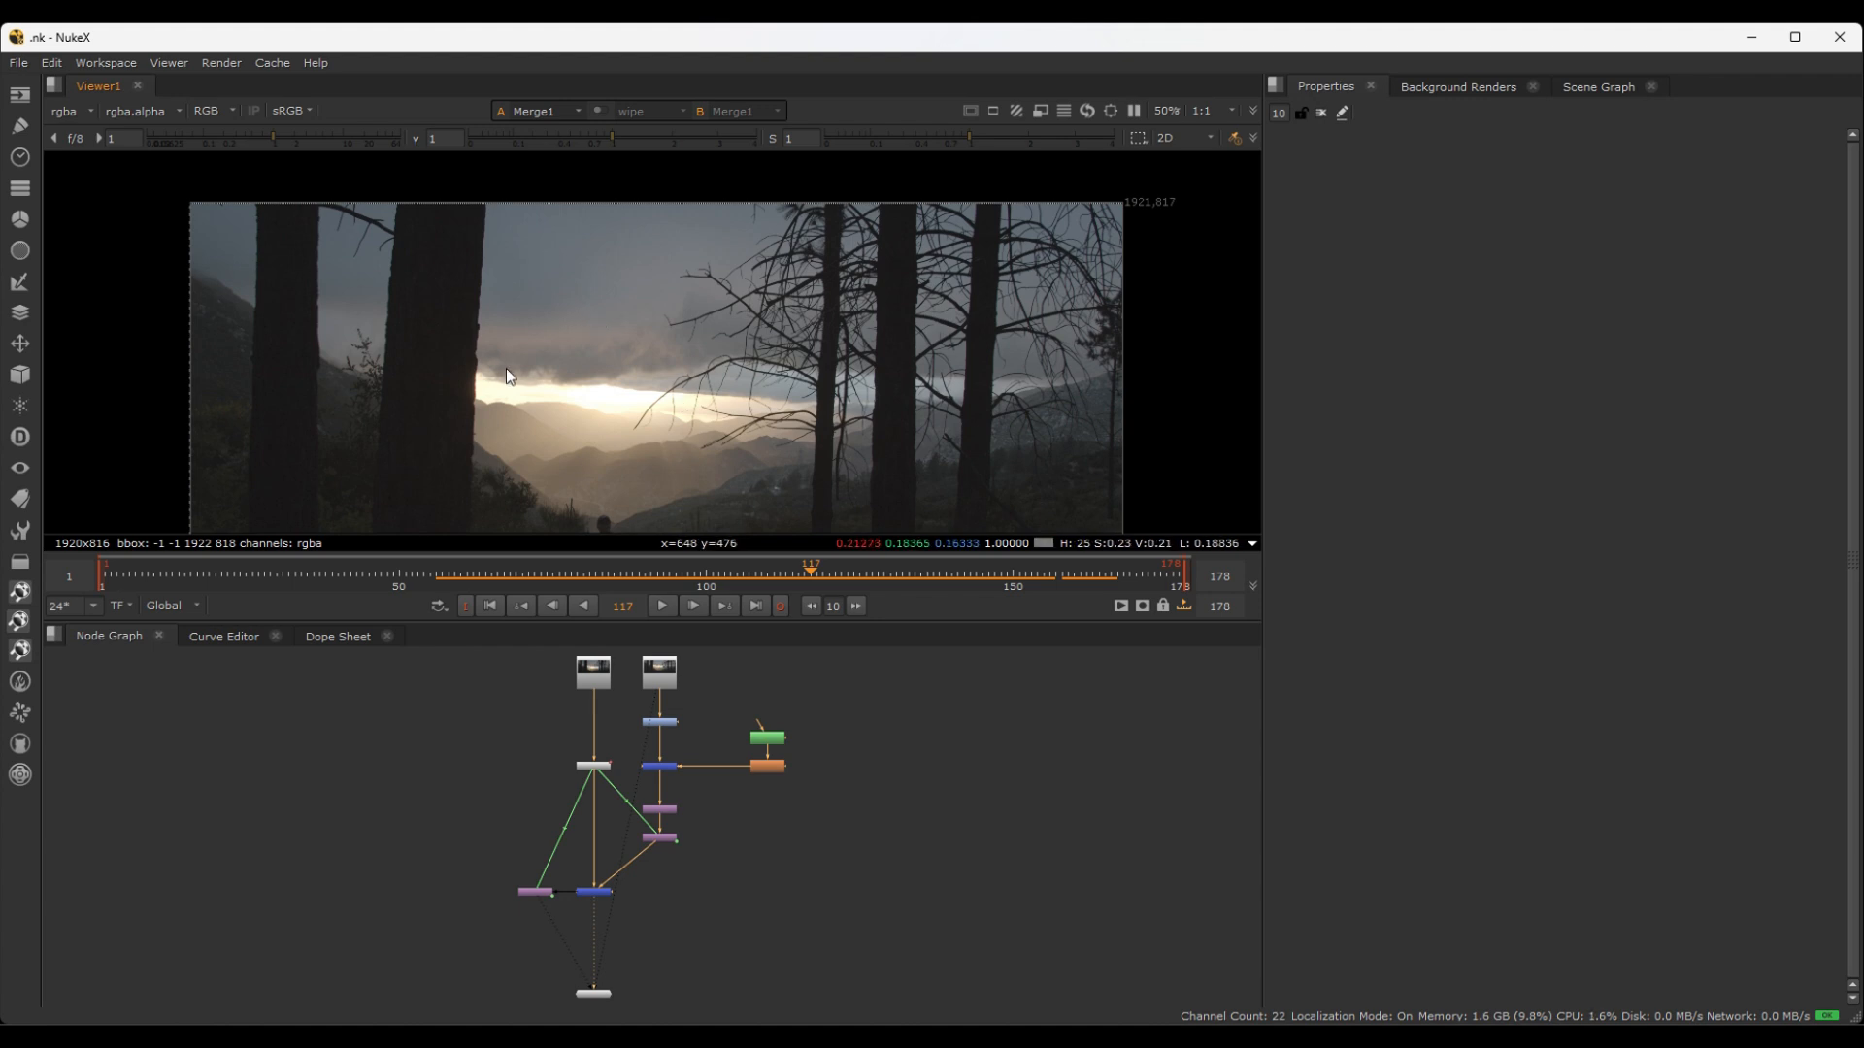
scroll(524, 363, down, 1)
click(1062, 573)
drag(1116, 574, 1184, 572)
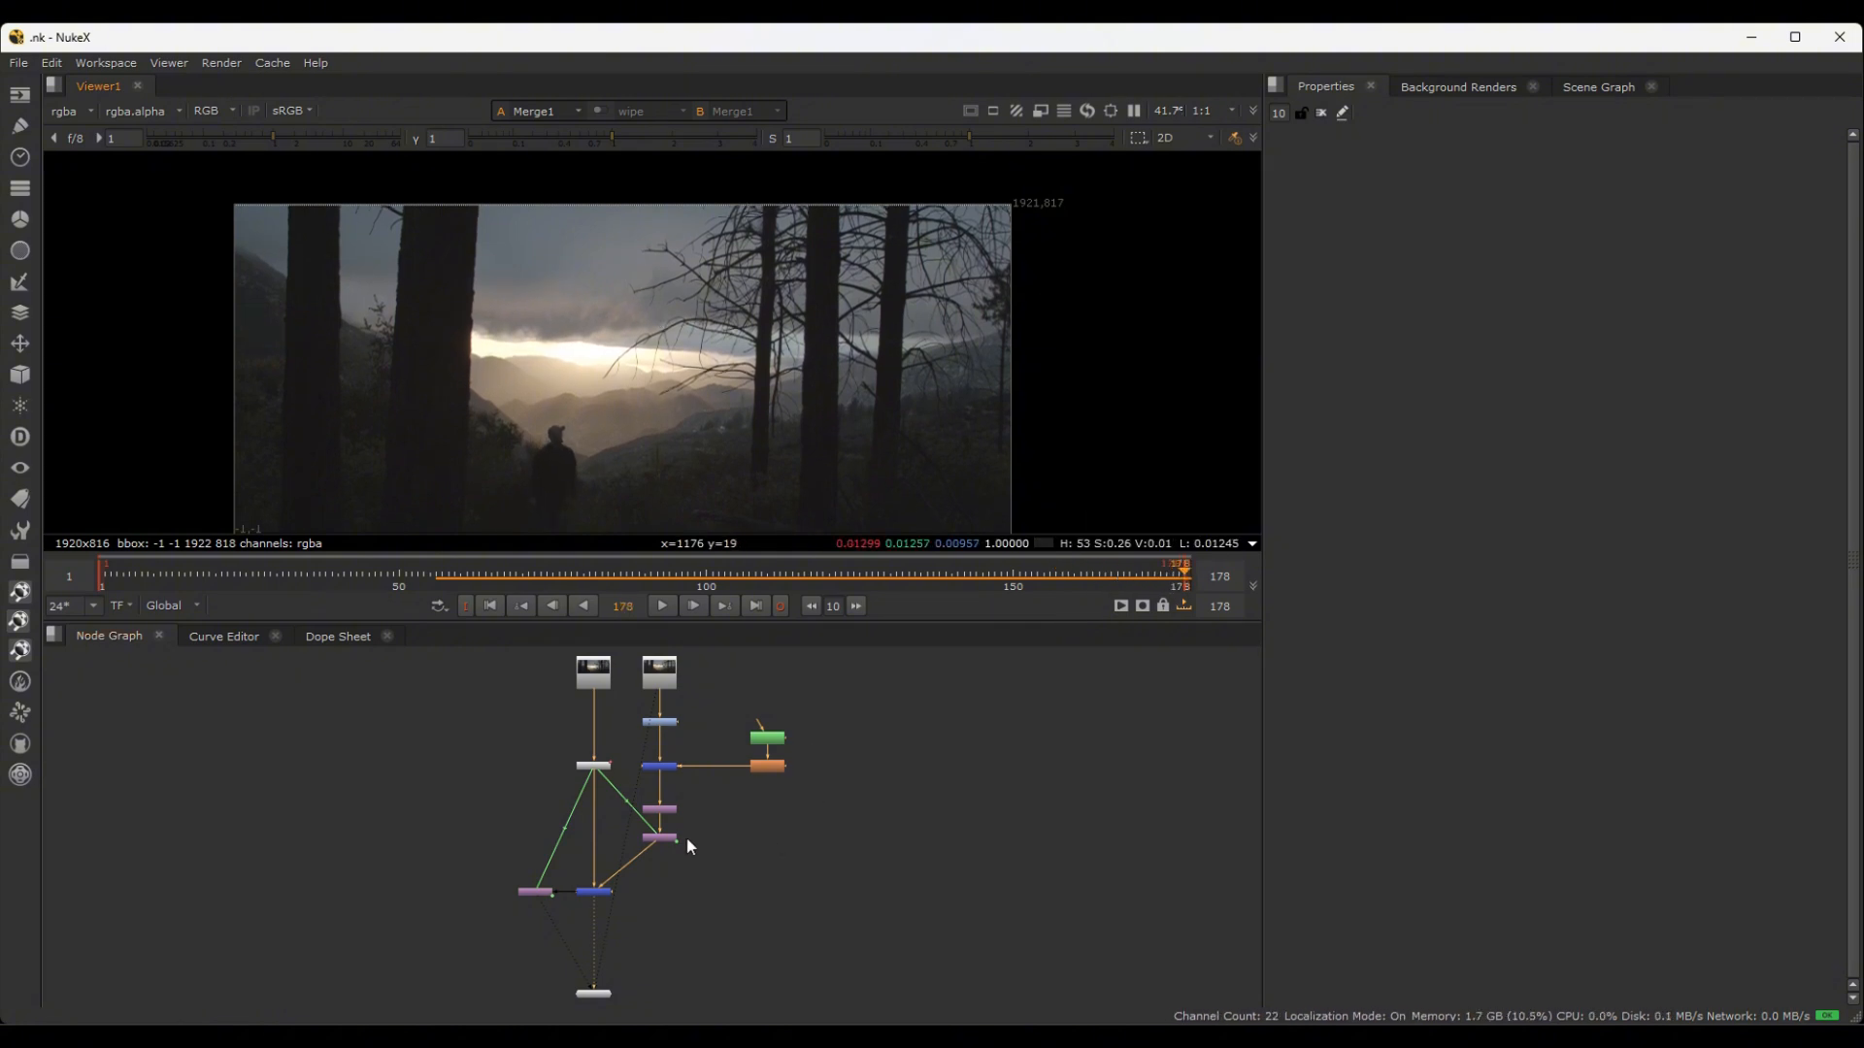
- Add a Denoise node in the empty area below the Merge1 node
scroll(670, 820, up, 5)
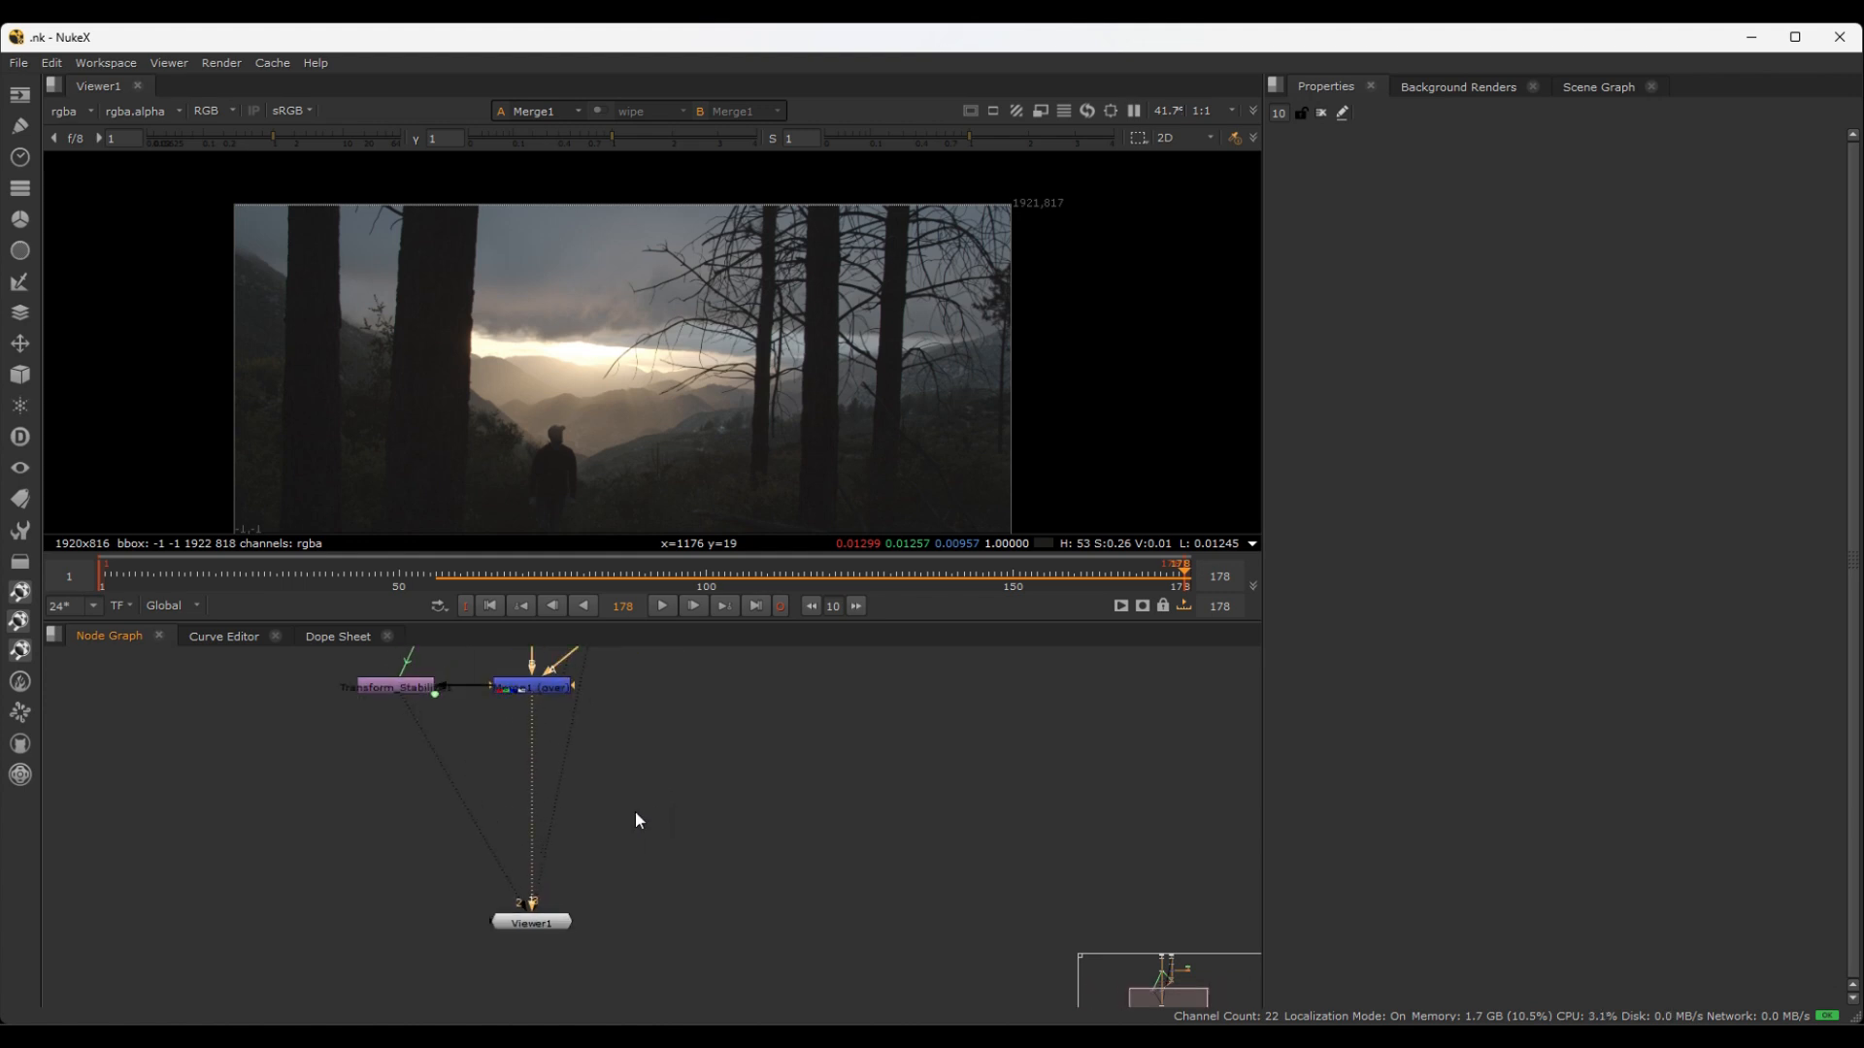
scroll(634, 814, up, 2)
middle_drag(662, 797, 640, 874)
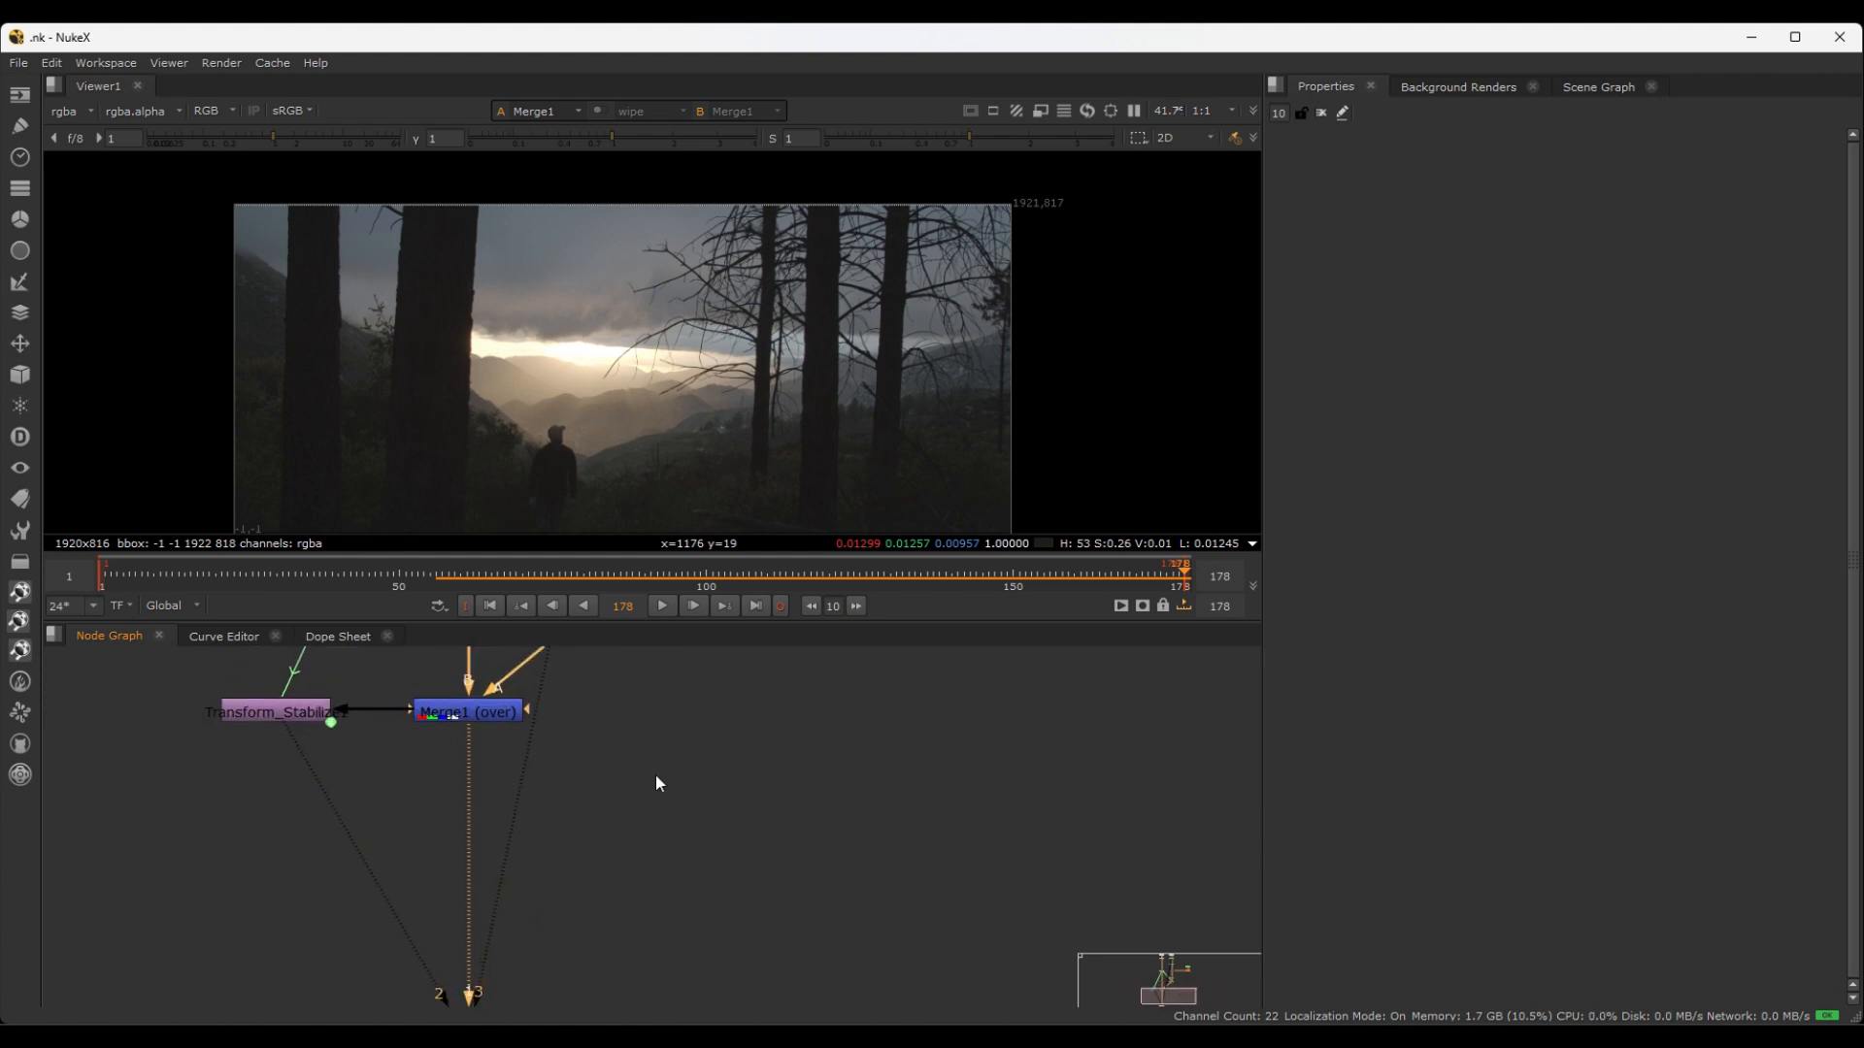
key(Tab)
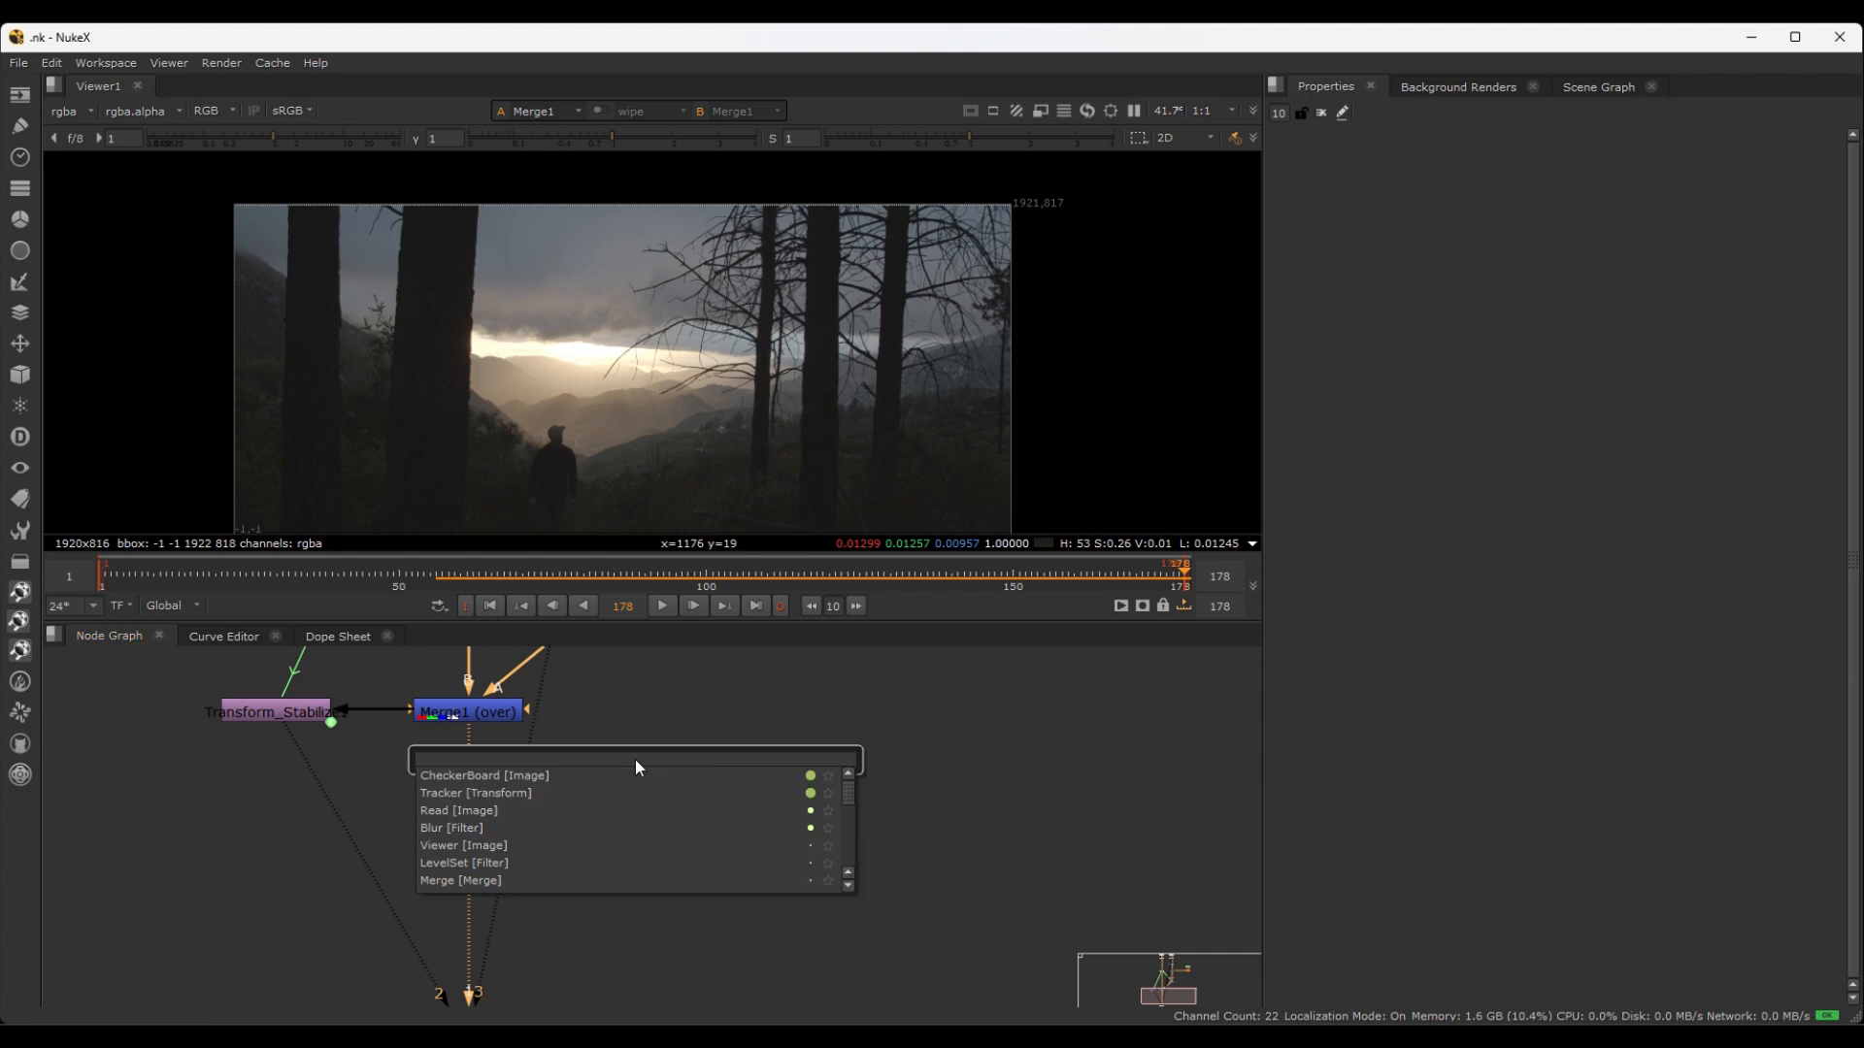
text(denoi)
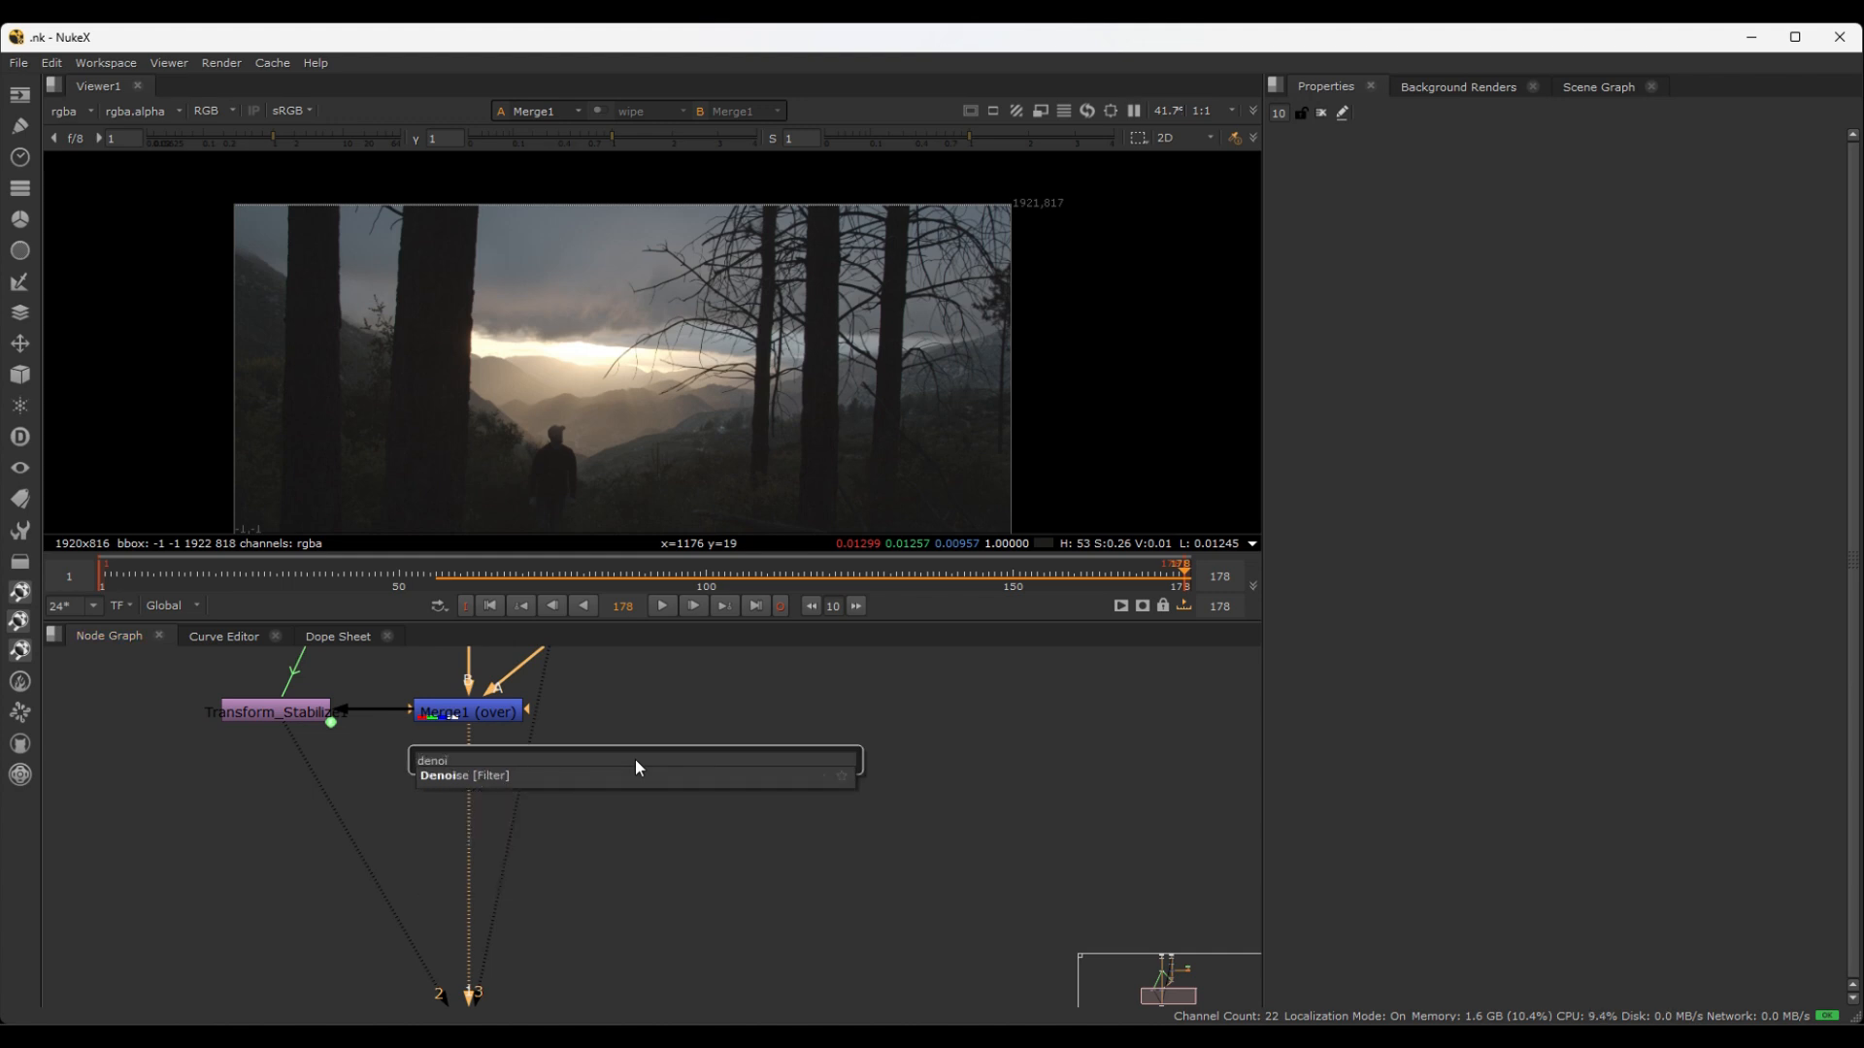
click(470, 775)
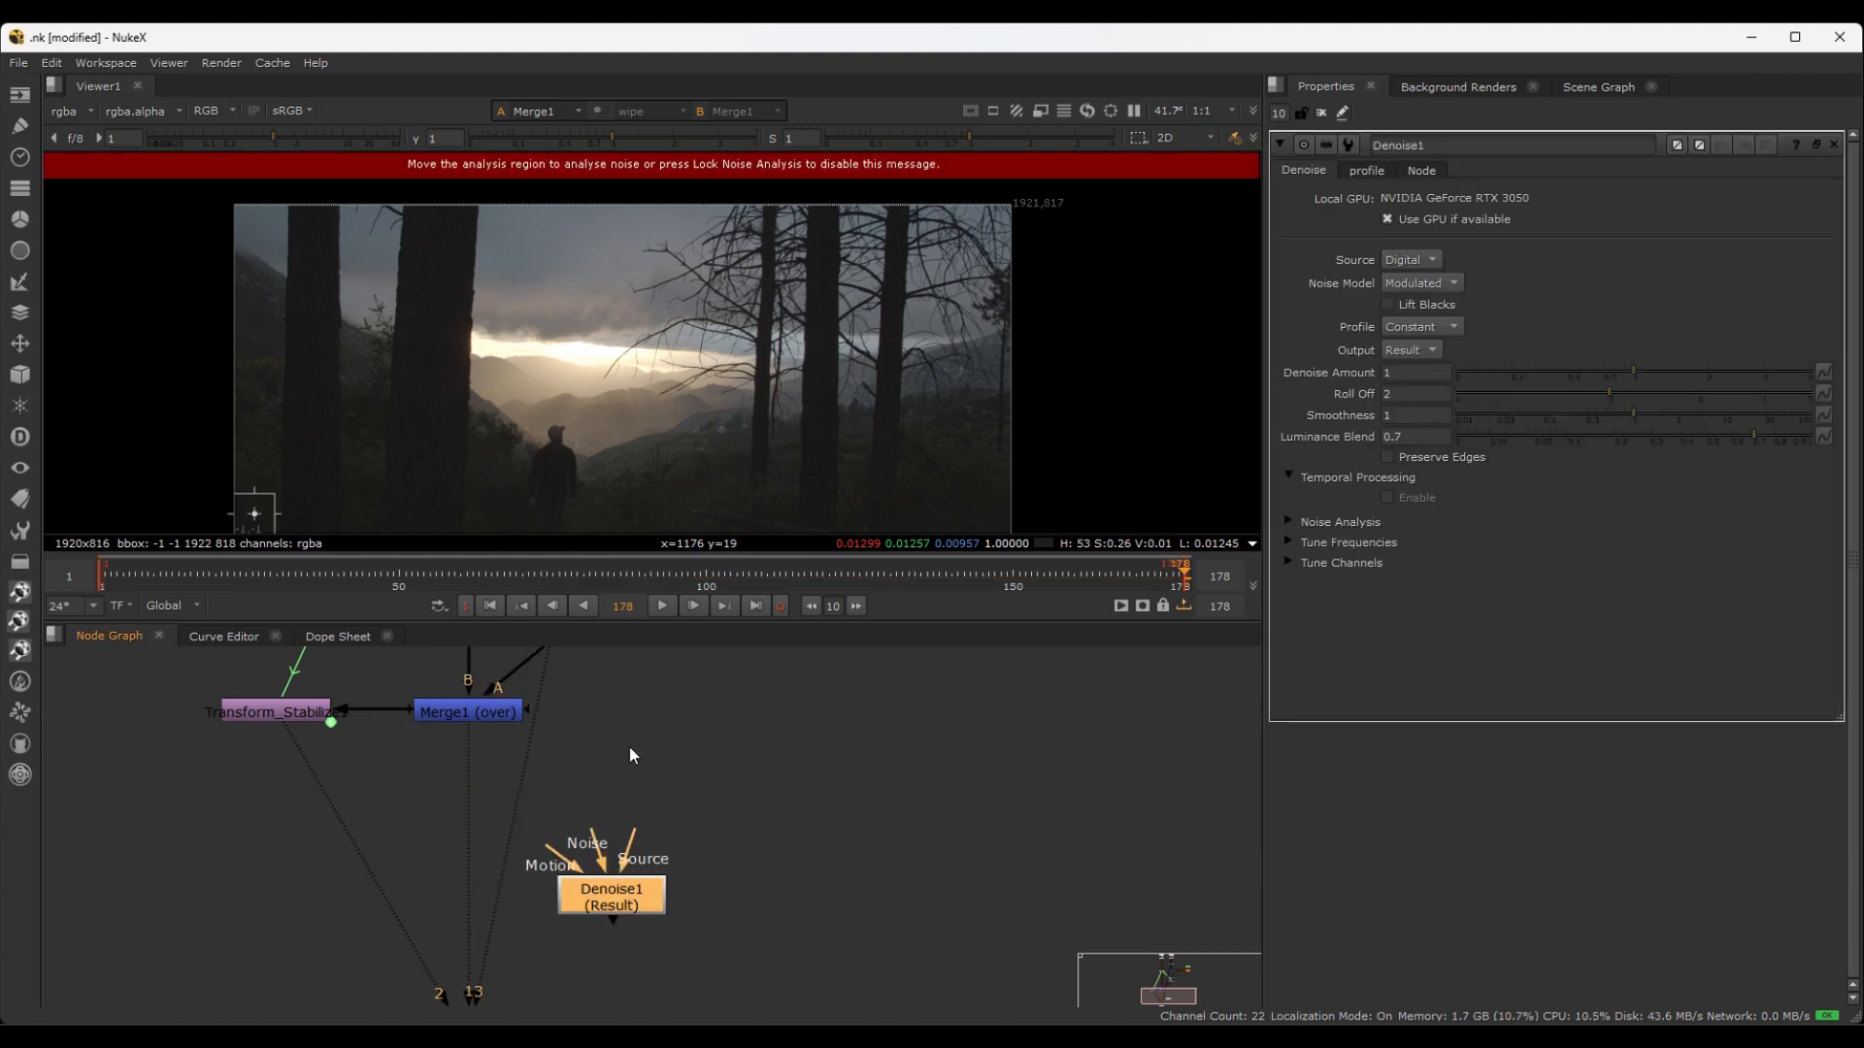
- Connect the Denoise node's Source input to the Merge1 output
middle_drag(705, 838, 668, 789)
drag(571, 840, 431, 668)
drag(610, 802, 662, 794)
middle_drag(662, 794, 684, 922)
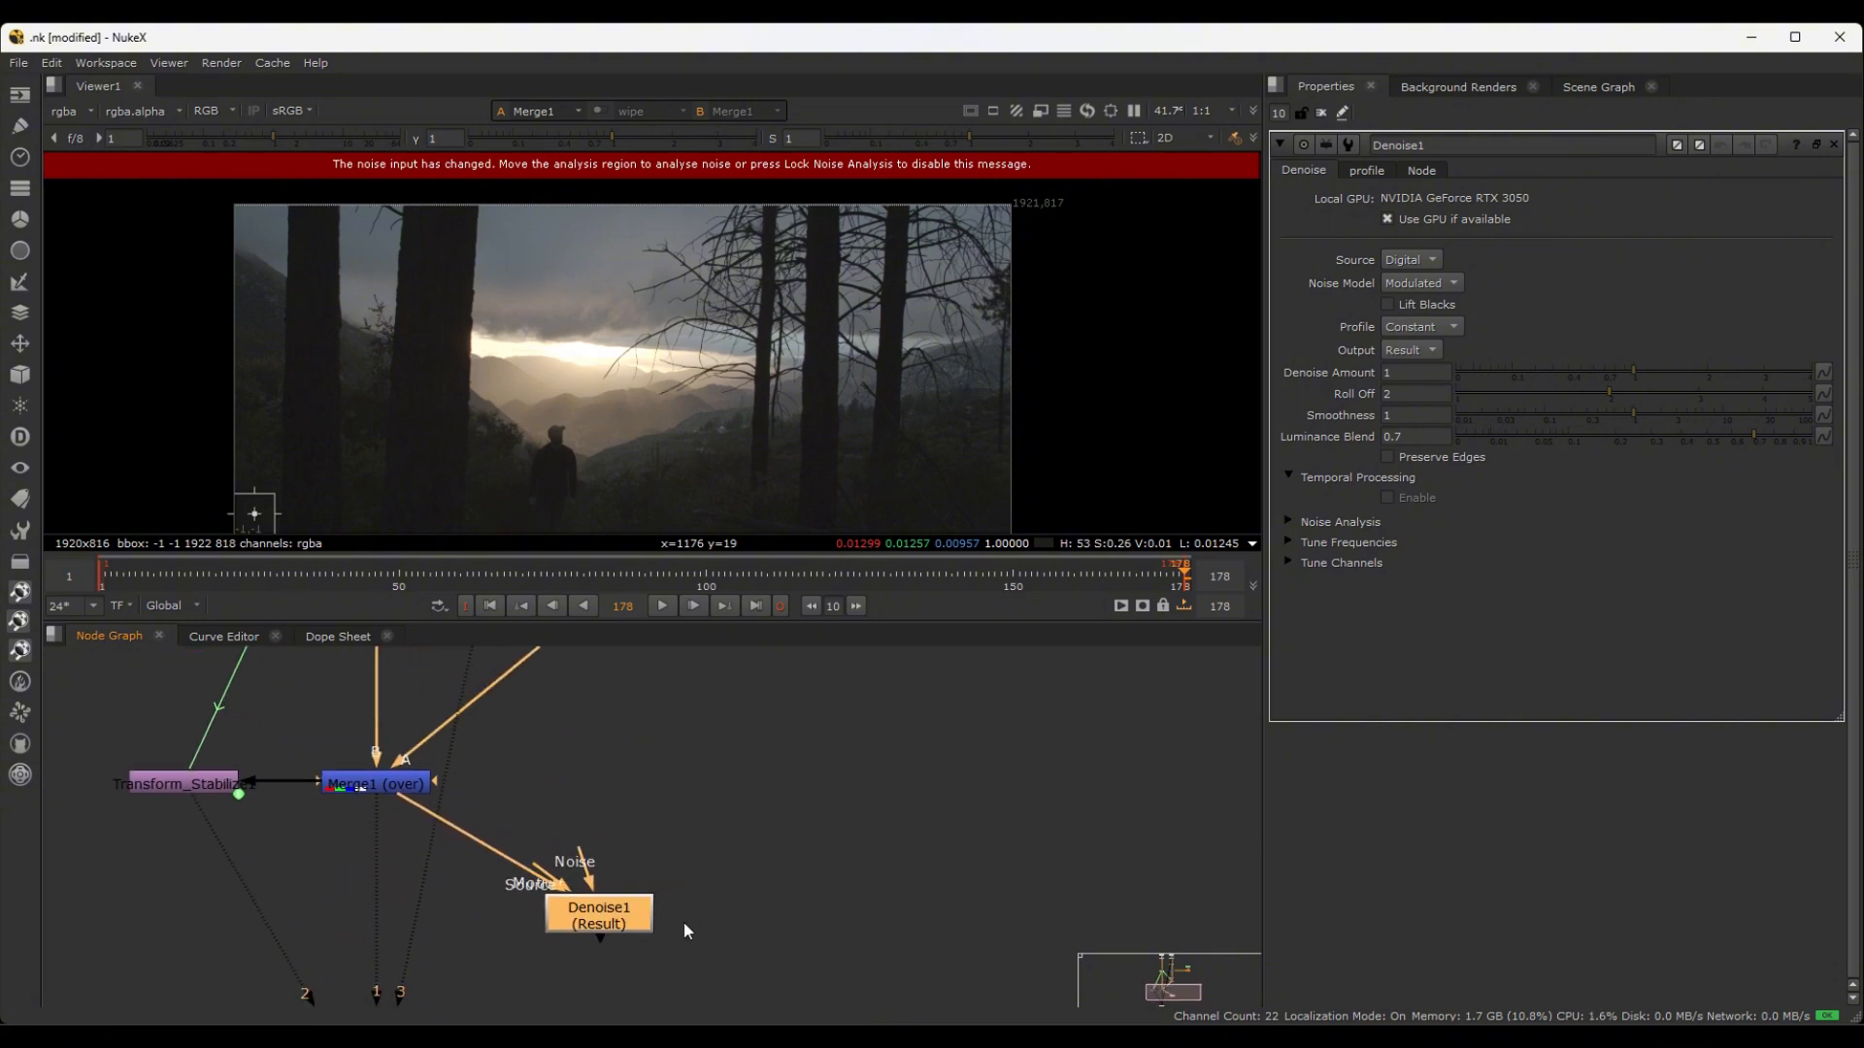
- Hide the green expression links running from Tracker1 to the transform nodes in the node graph
scroll(683, 922, down, 2)
scroll(690, 913, down, 3)
middle_drag(720, 854, 690, 823)
scroll(544, 886, up, 3)
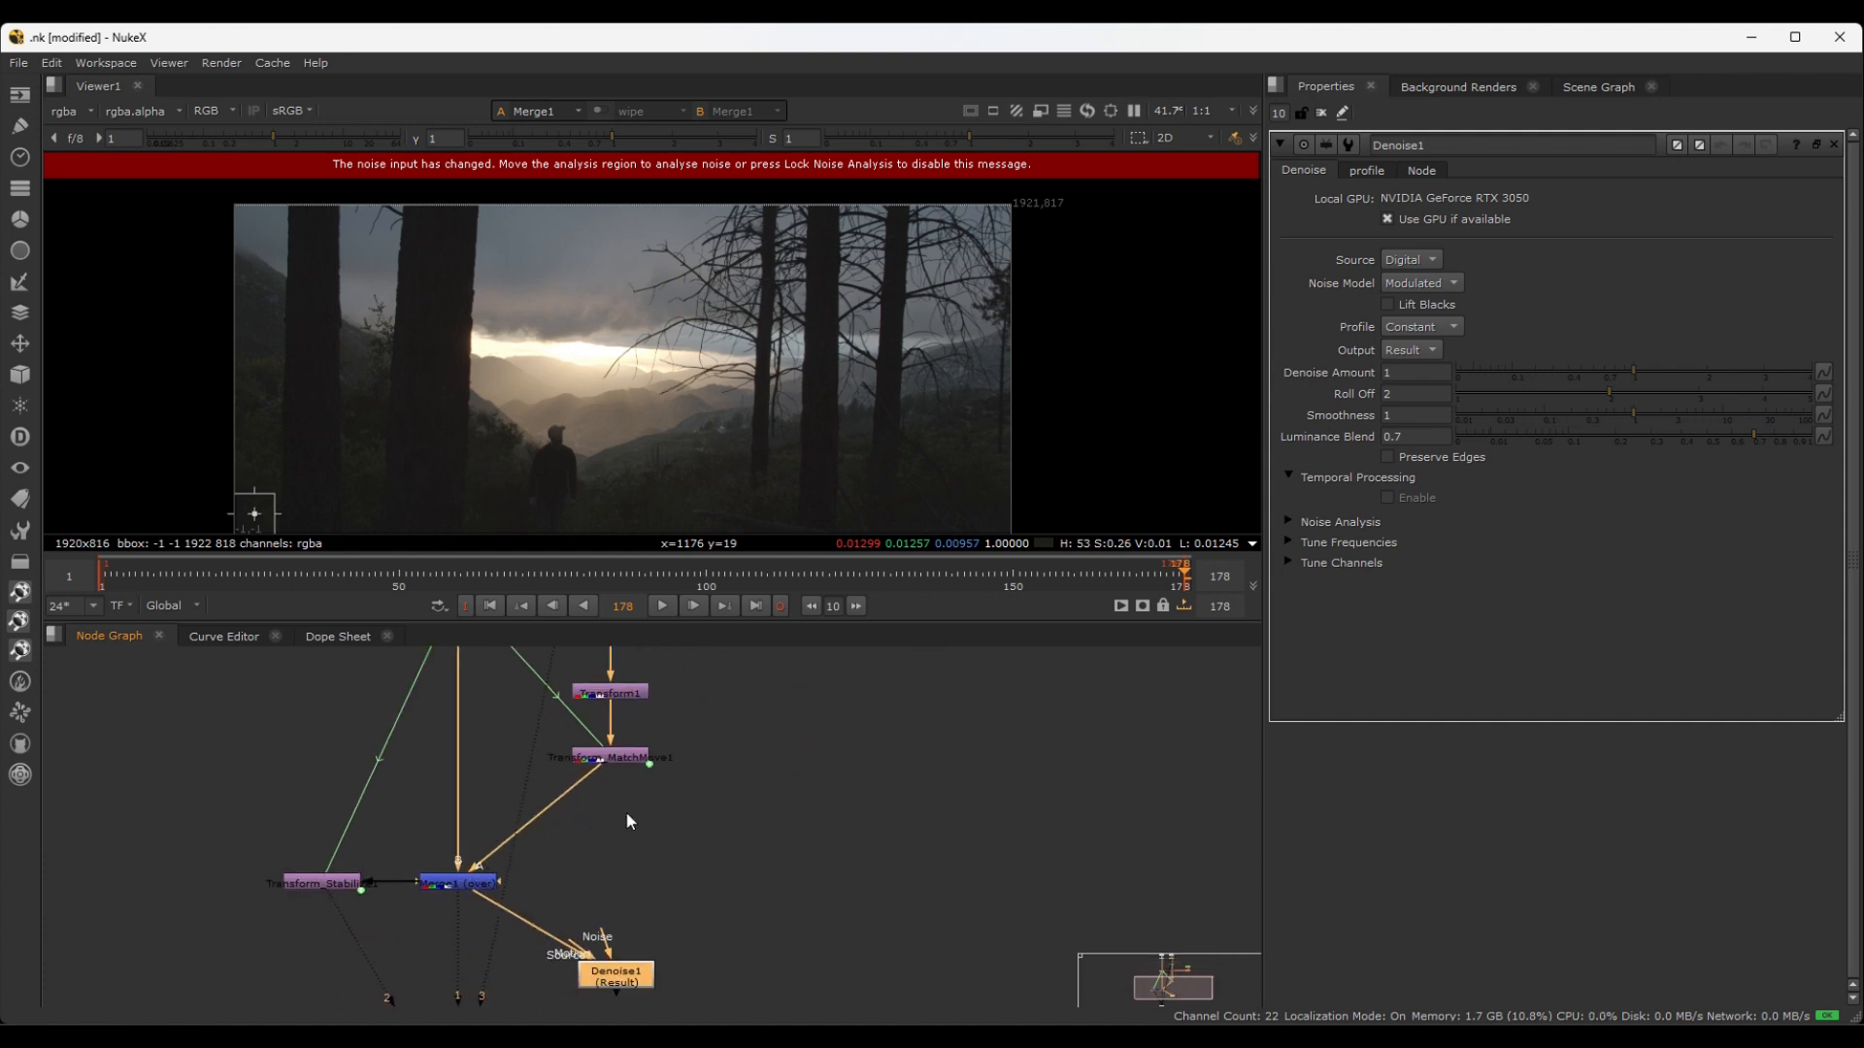
scroll(625, 812, up, 1)
click(596, 816)
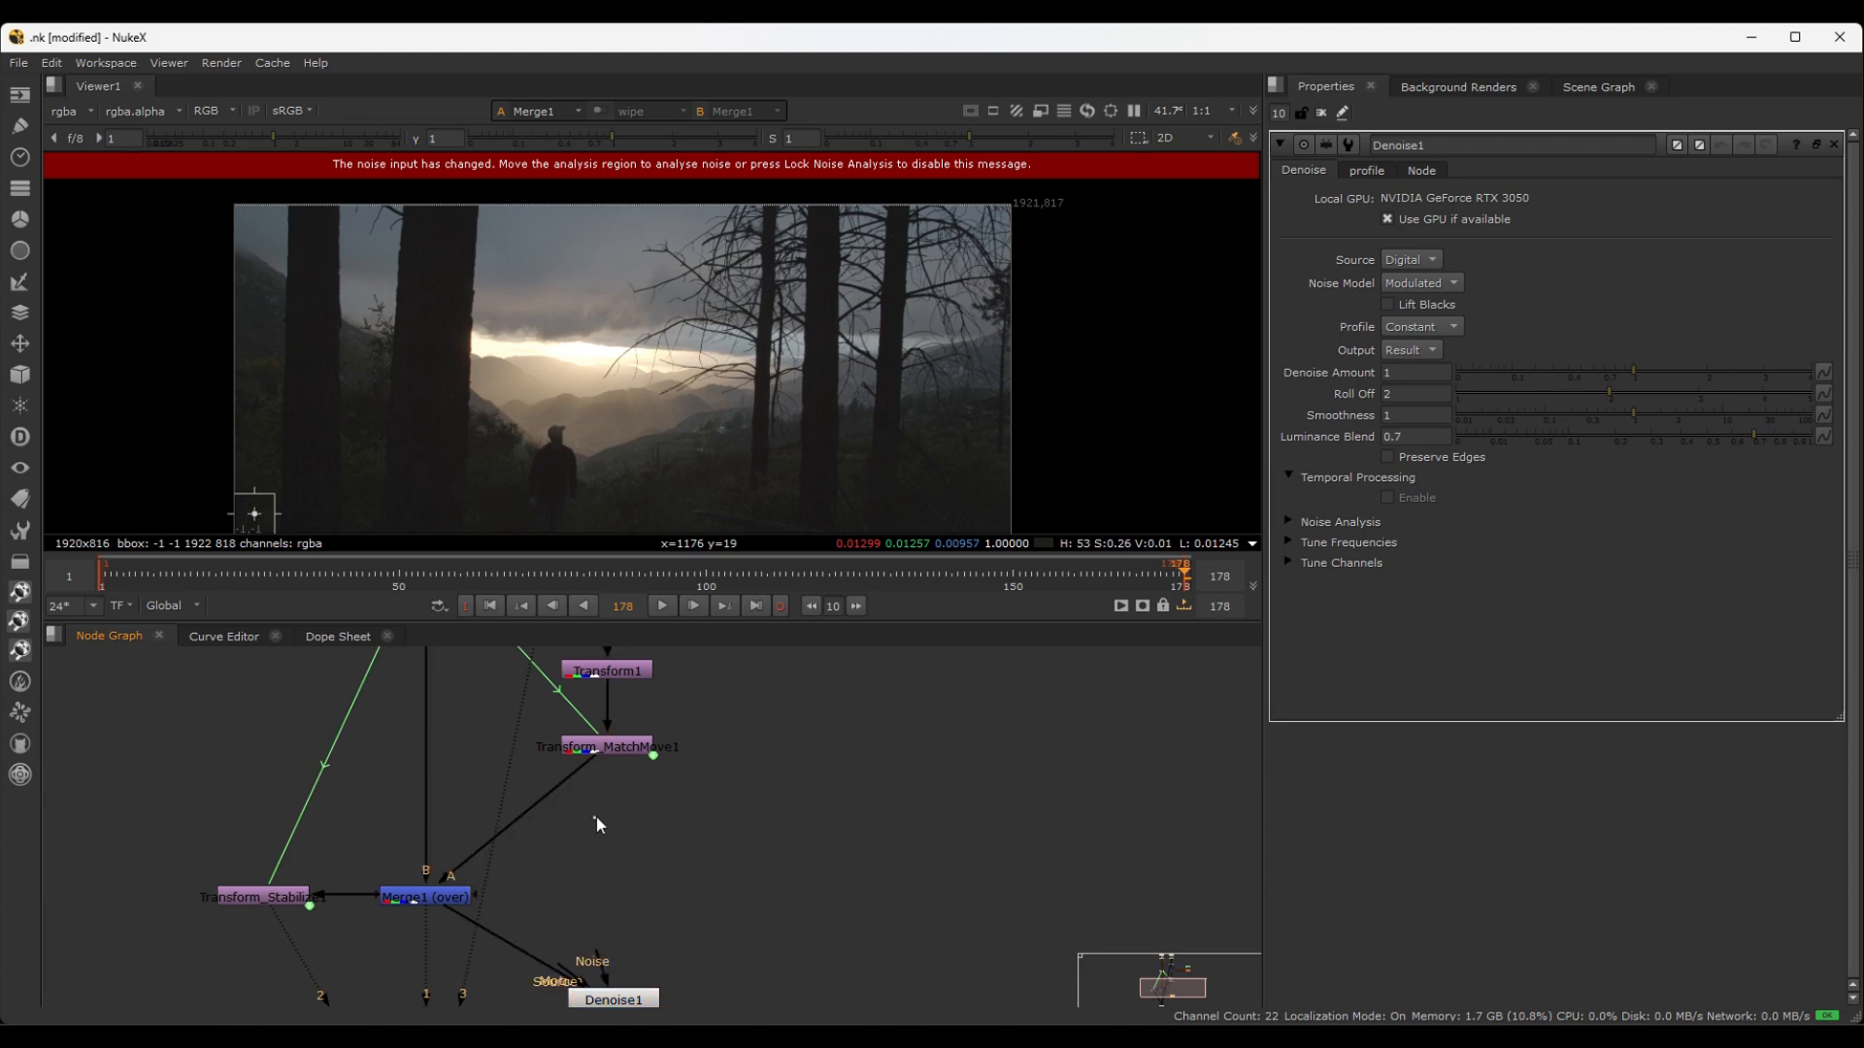
middle_drag(634, 774, 602, 889)
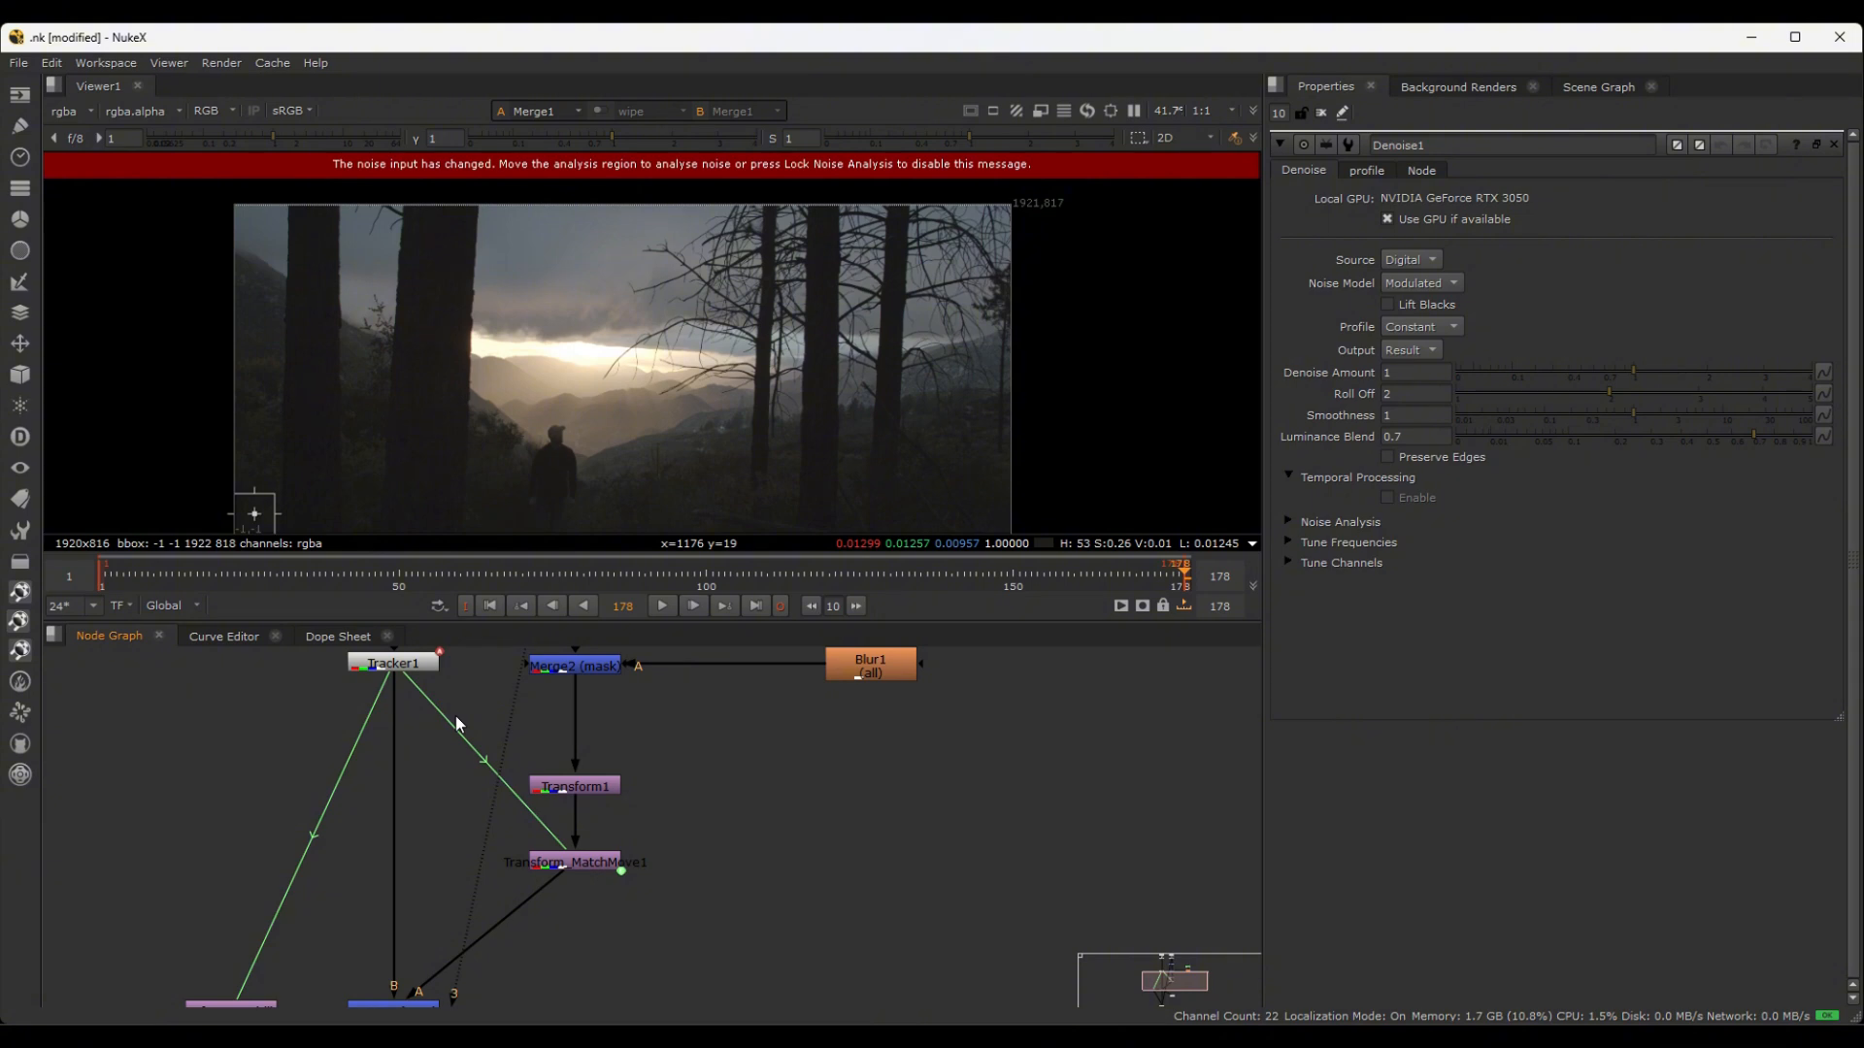
key(alt+e)
- Move Merge1 and Transform_Stabilize1 together up beside Transform_MatchMove1
middle_drag(448, 808, 401, 701)
scroll(439, 830, down, 1)
drag(193, 840, 417, 772)
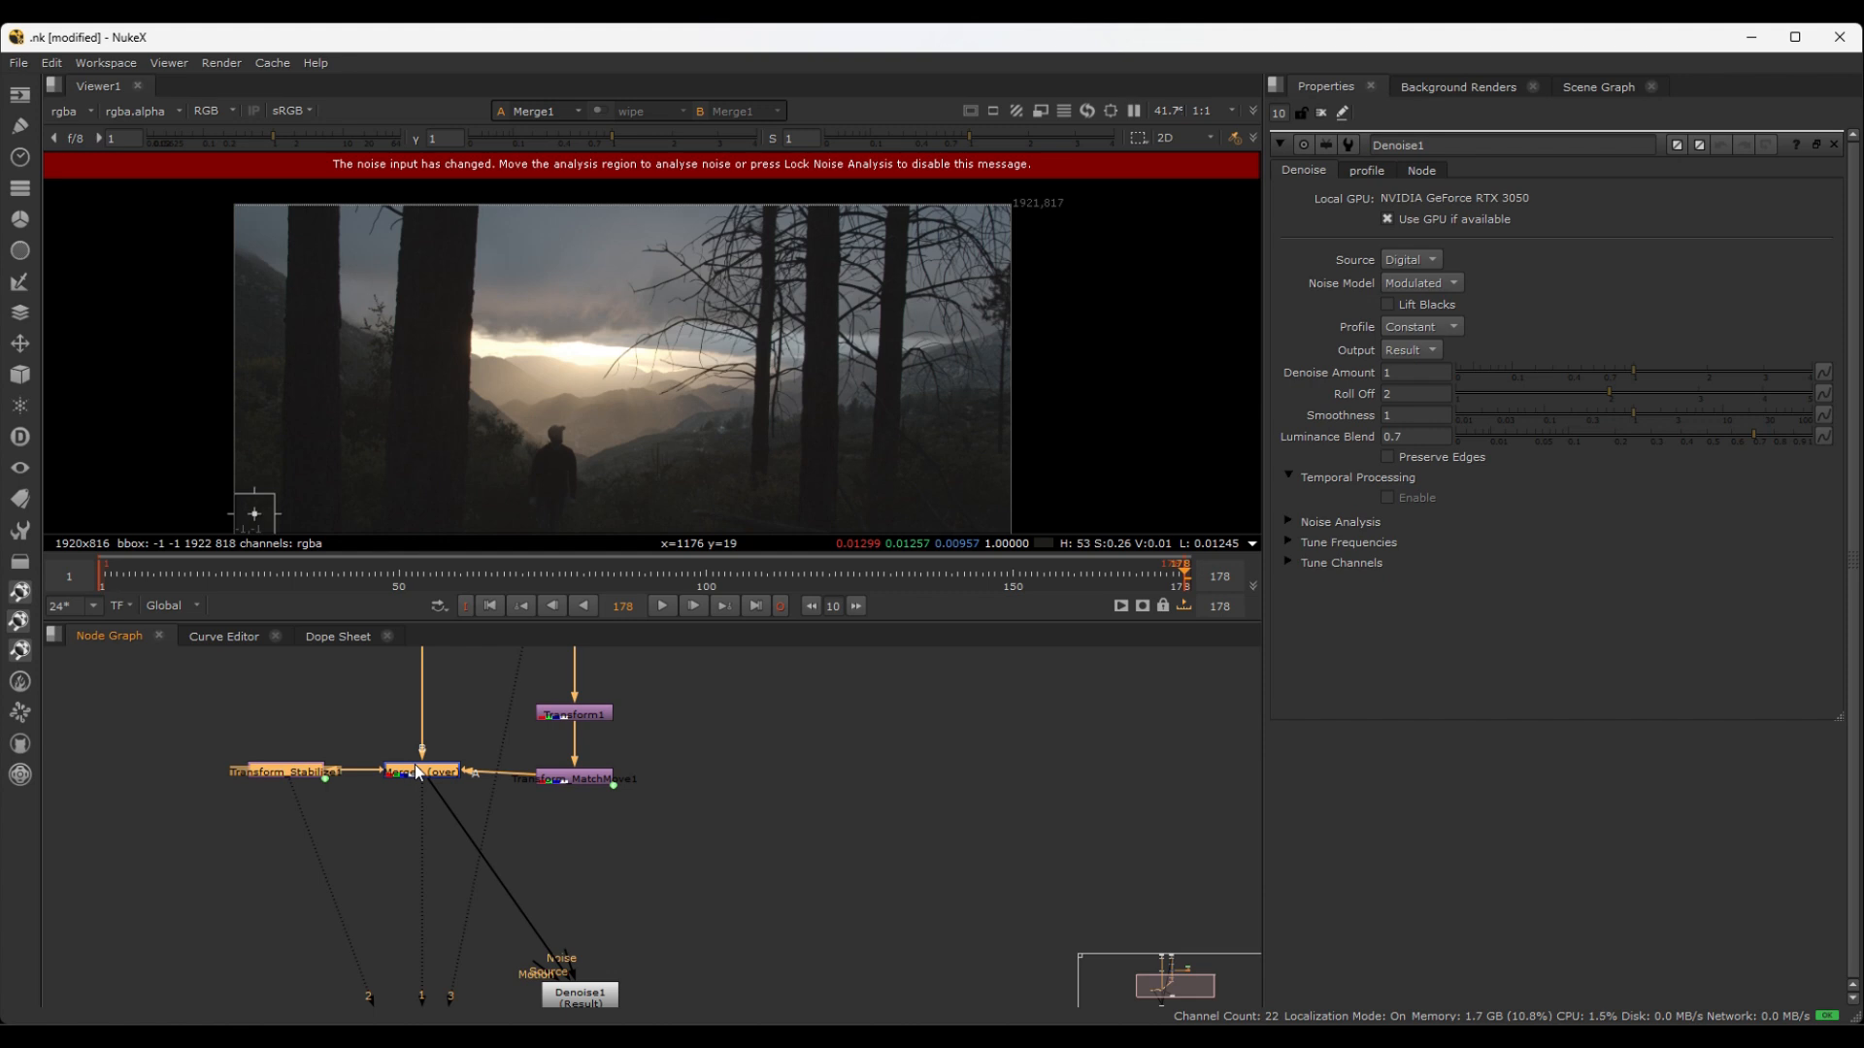
click(670, 888)
- Move the Denoise node up closer to the Merge1 row, below Transform_MatchMove1
middle_drag(568, 852, 563, 788)
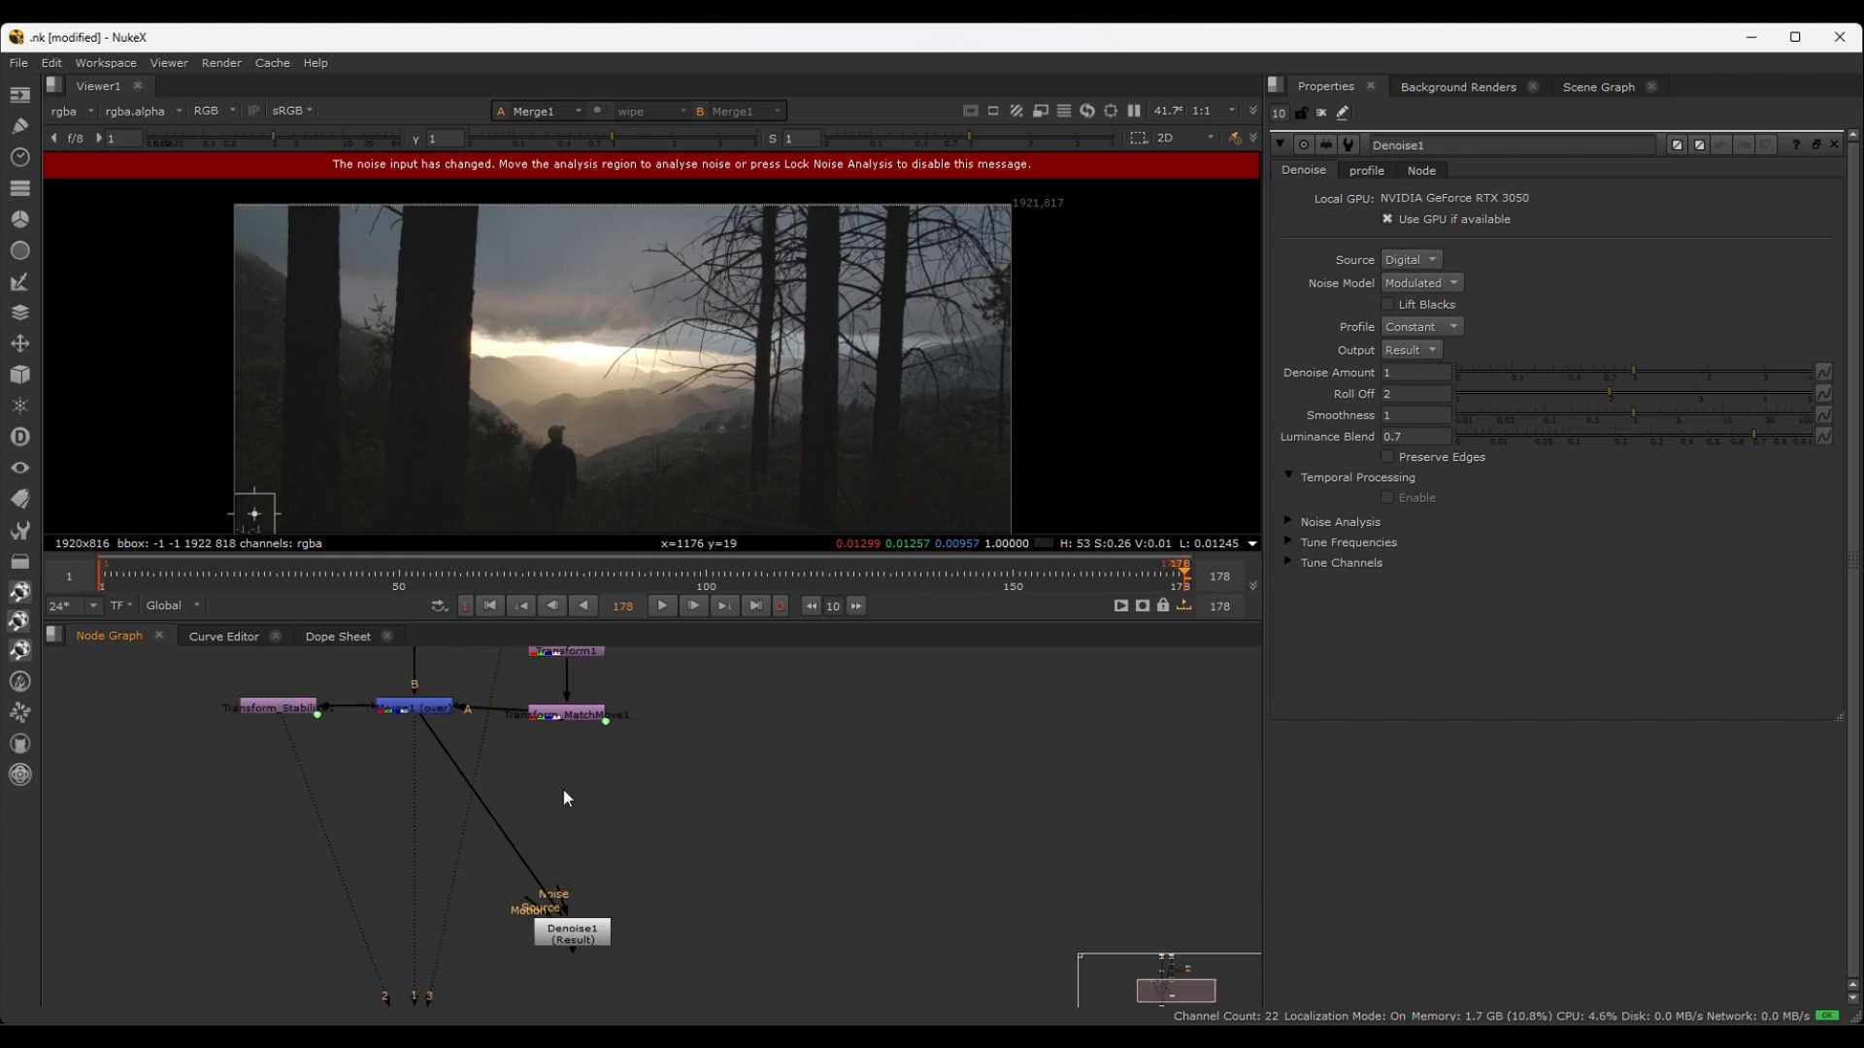
scroll(564, 791, up, 2)
scroll(578, 835, down, 1)
drag(583, 950, 592, 833)
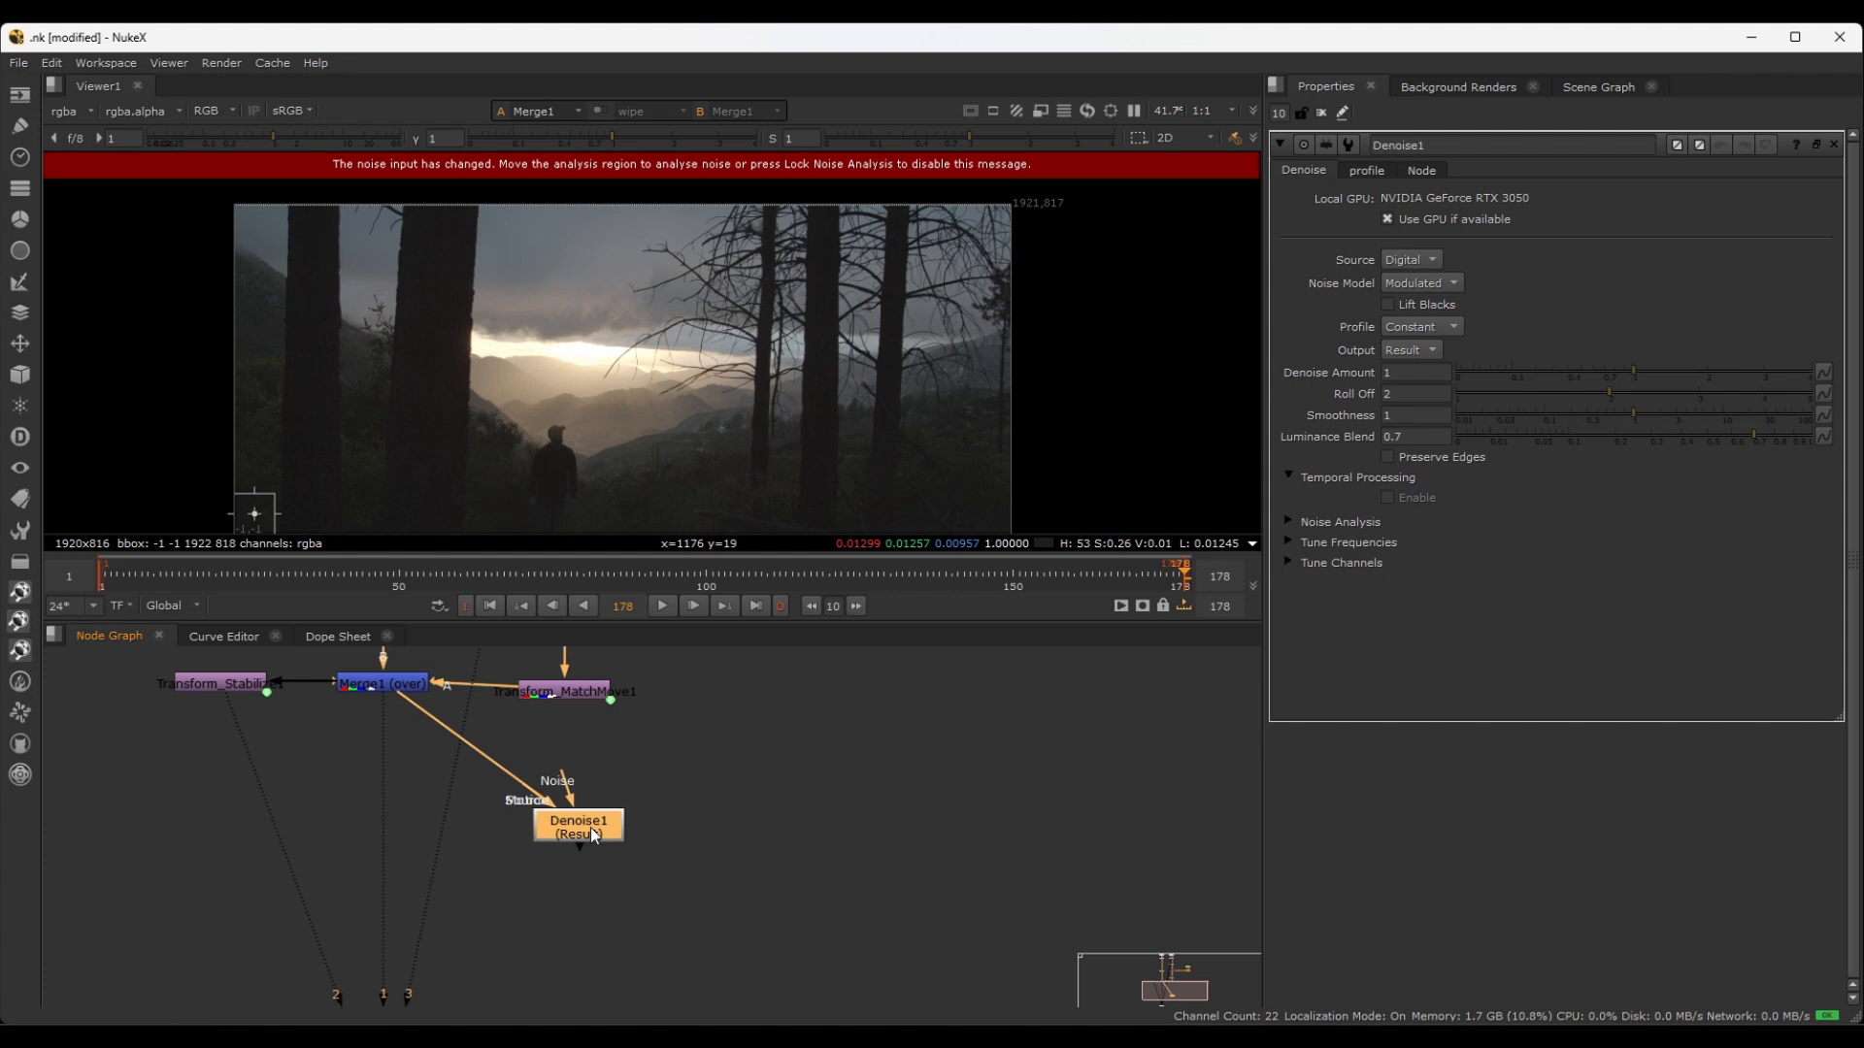
click(505, 724)
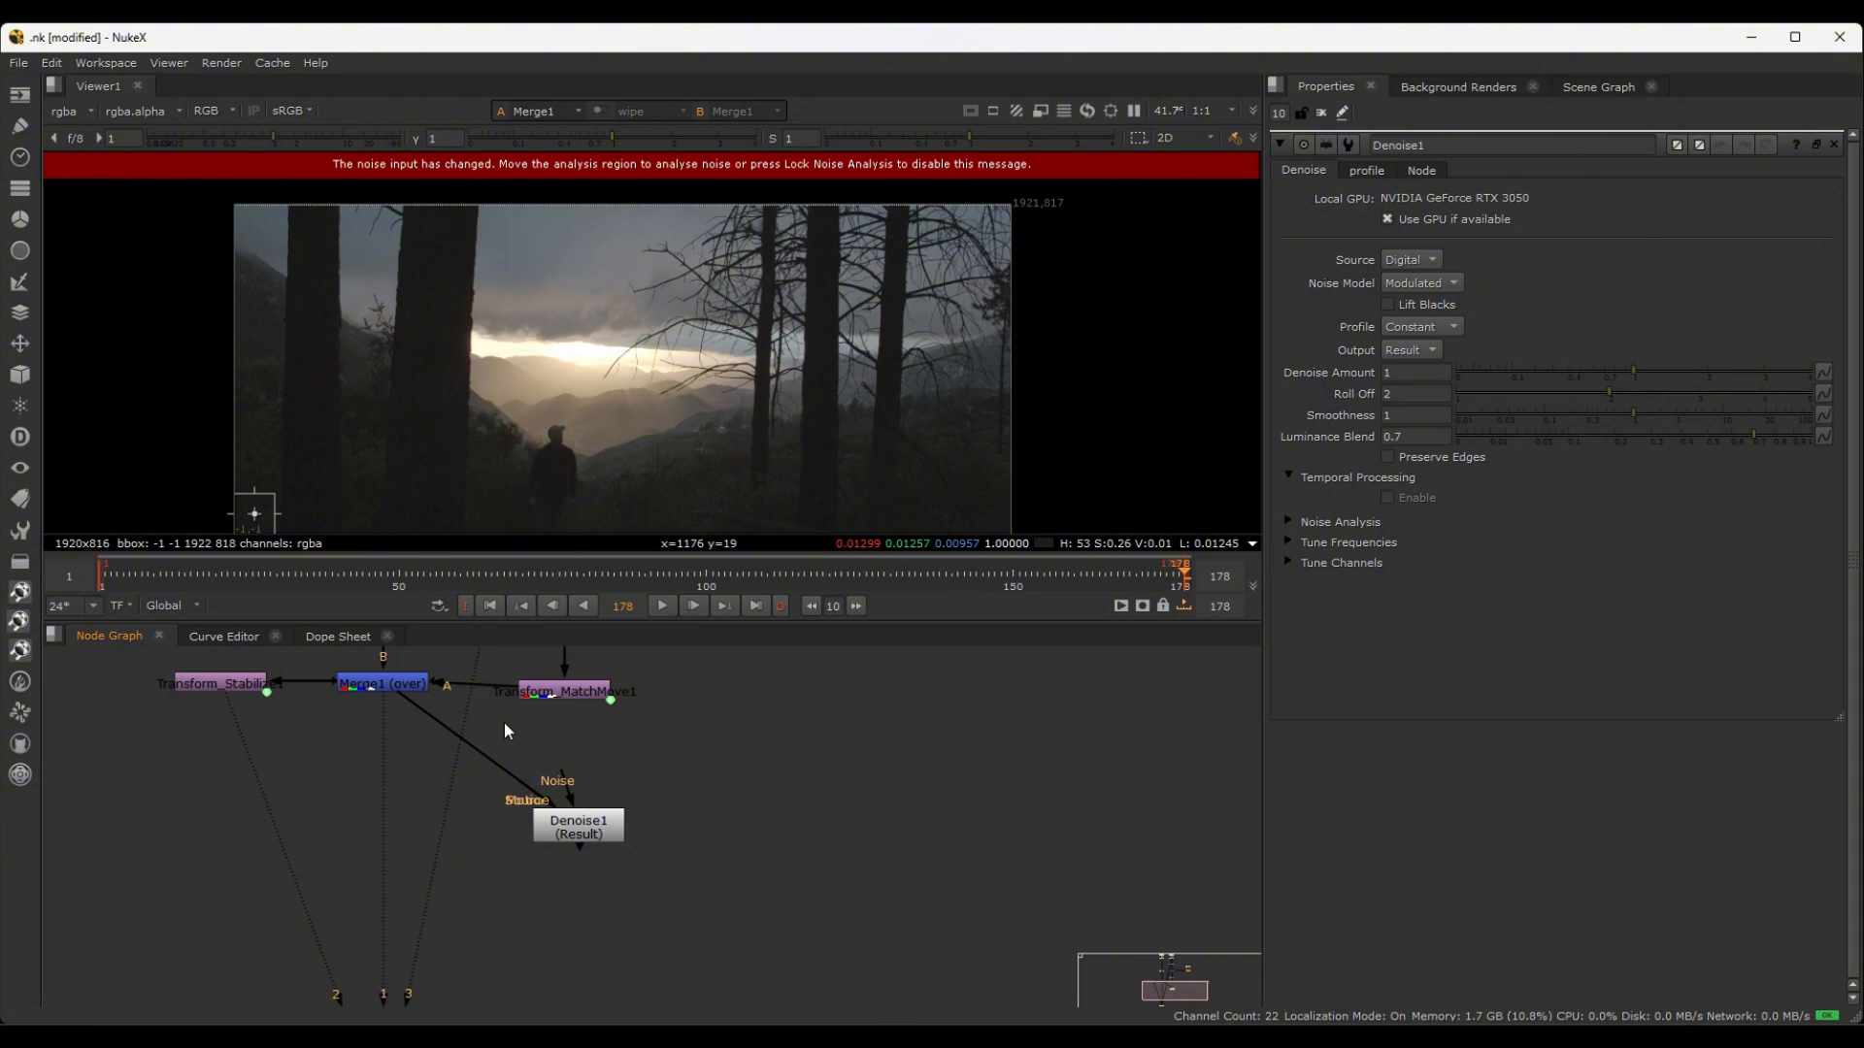
key(ctrl)
click(375, 684)
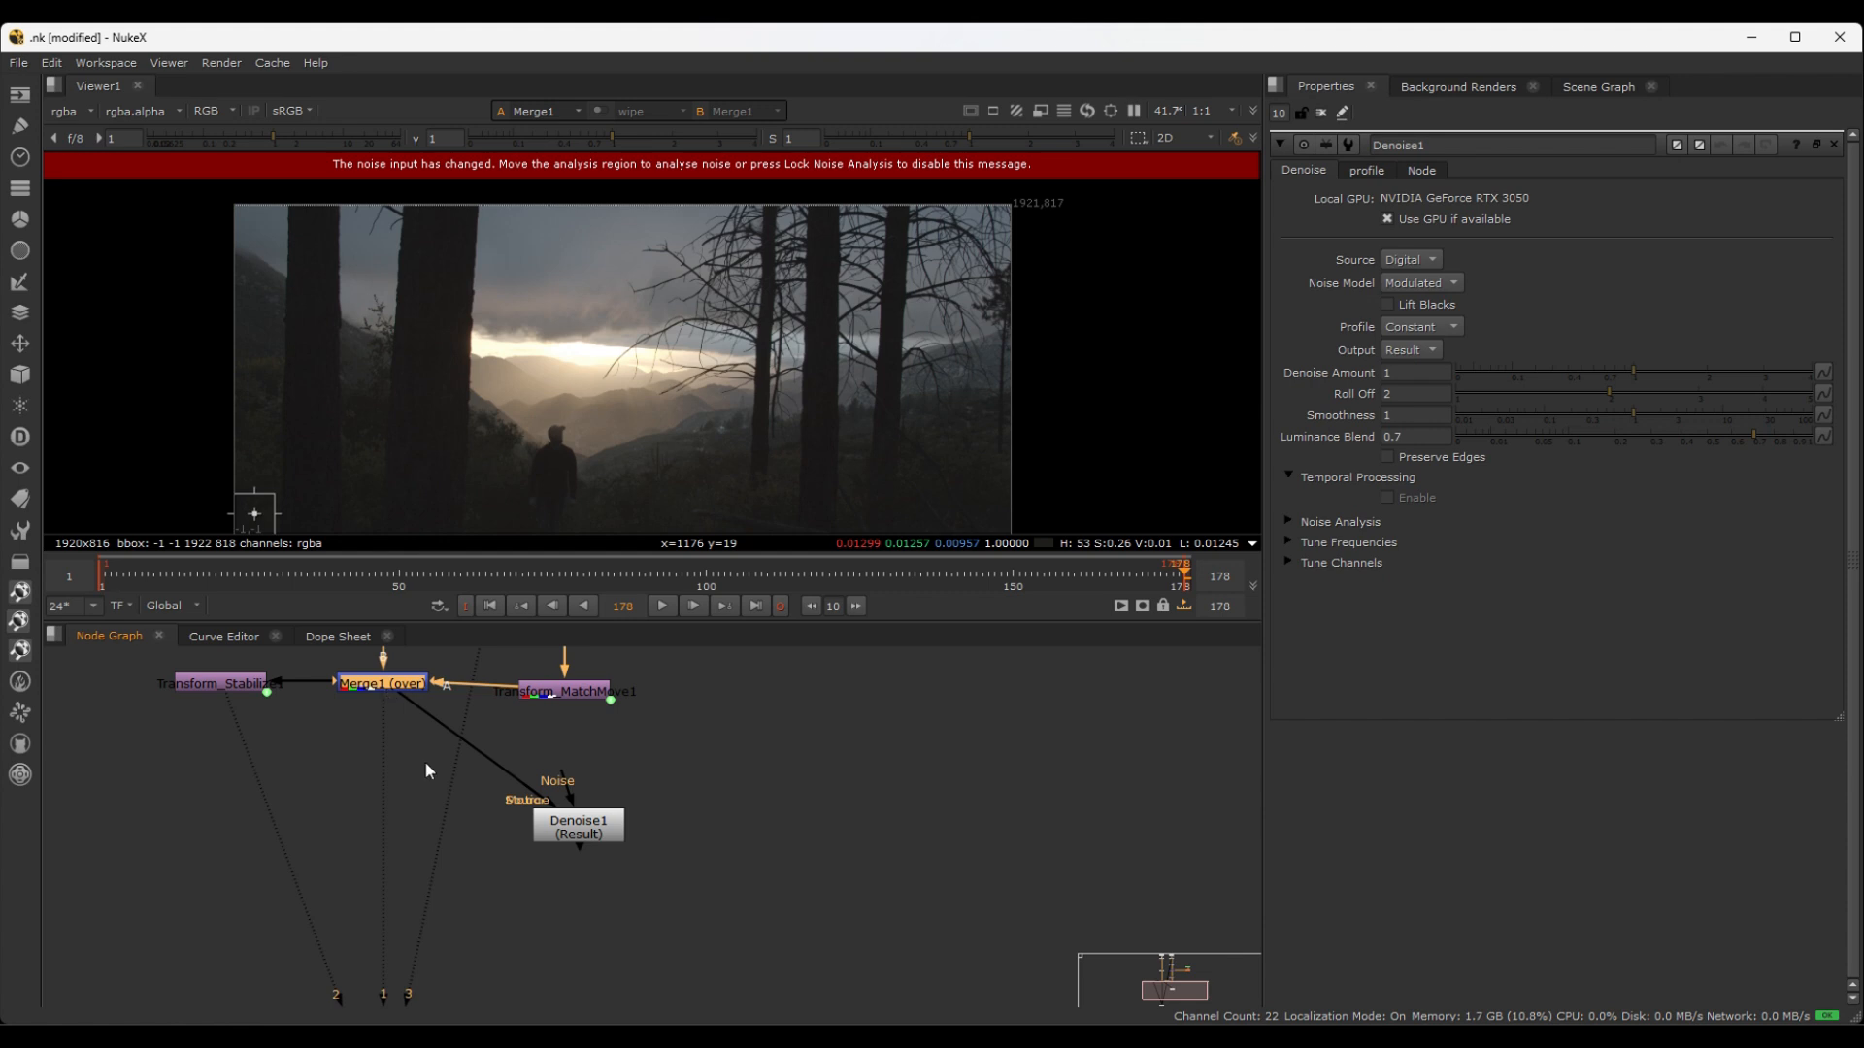
key(Tab)
text(dot)
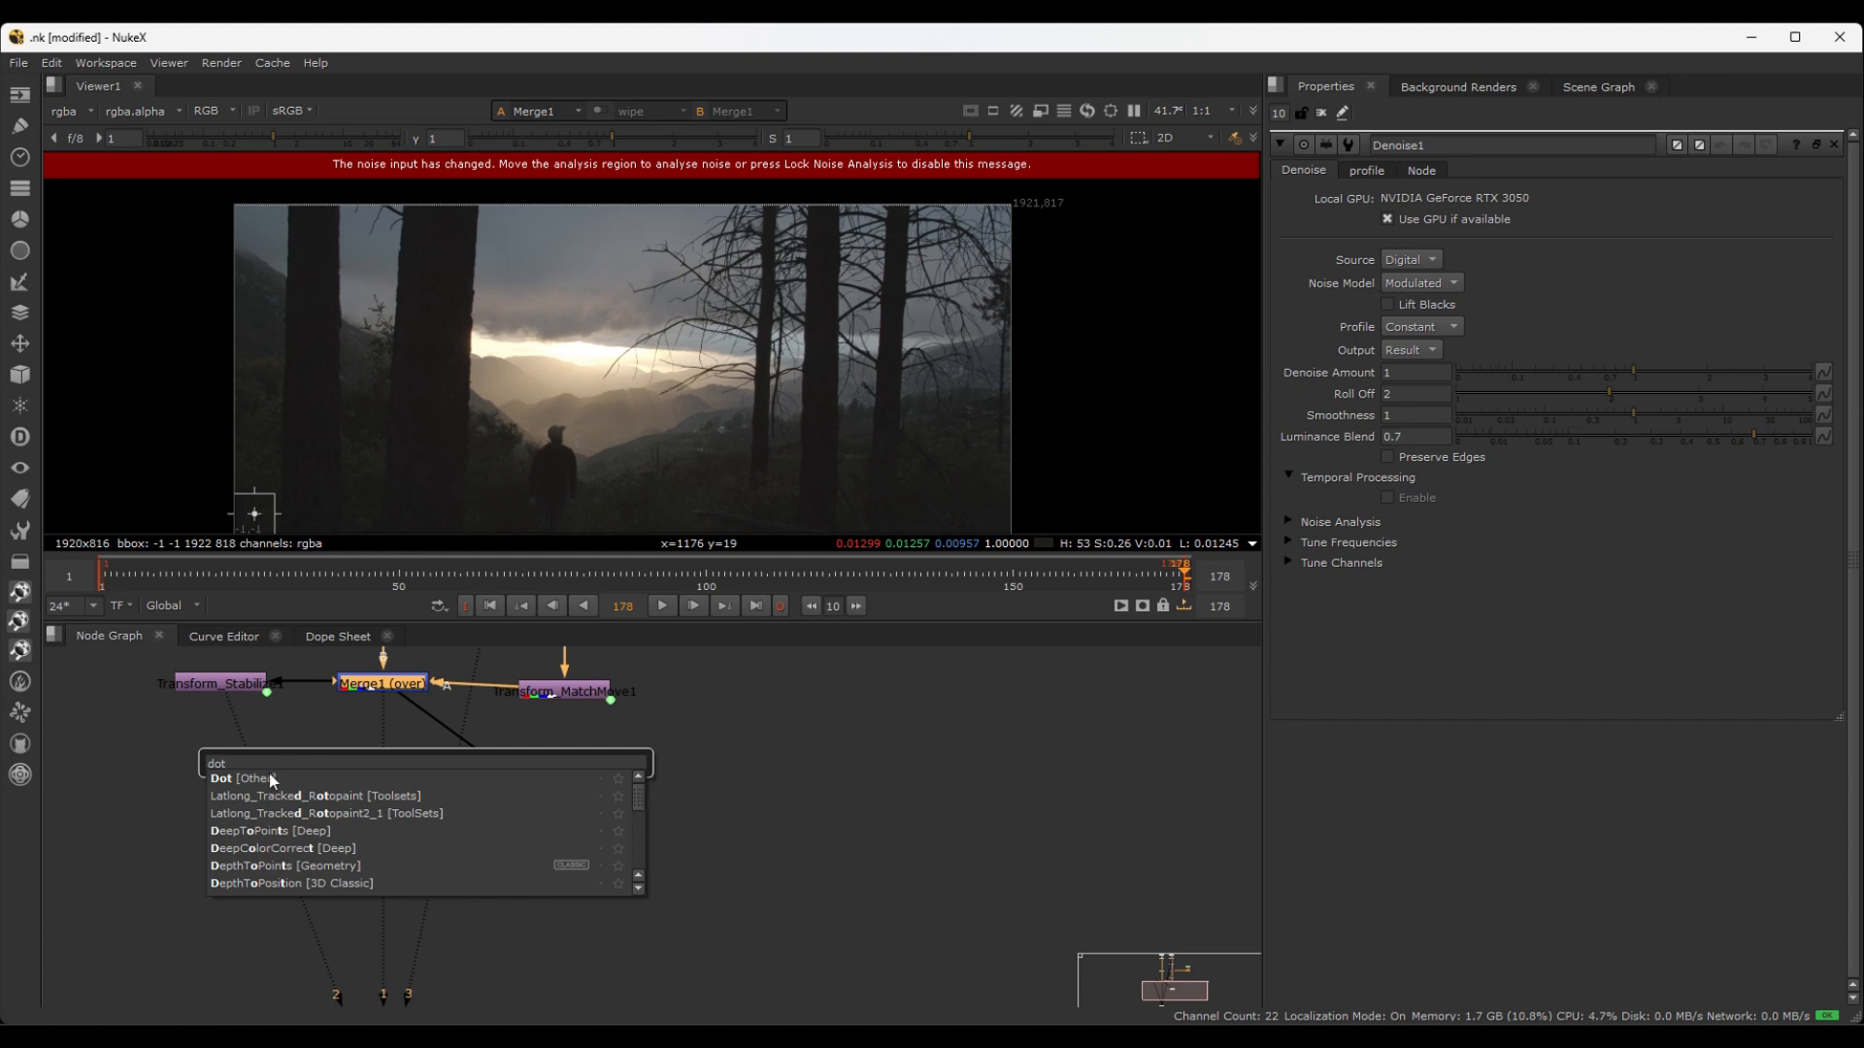
key(BackSpace)
key(BackSpace)
key(BackSpace)
click(488, 707)
- Try inserting a Dot directly after Merge1 and lowering it, and delete that Dot again
click(381, 686)
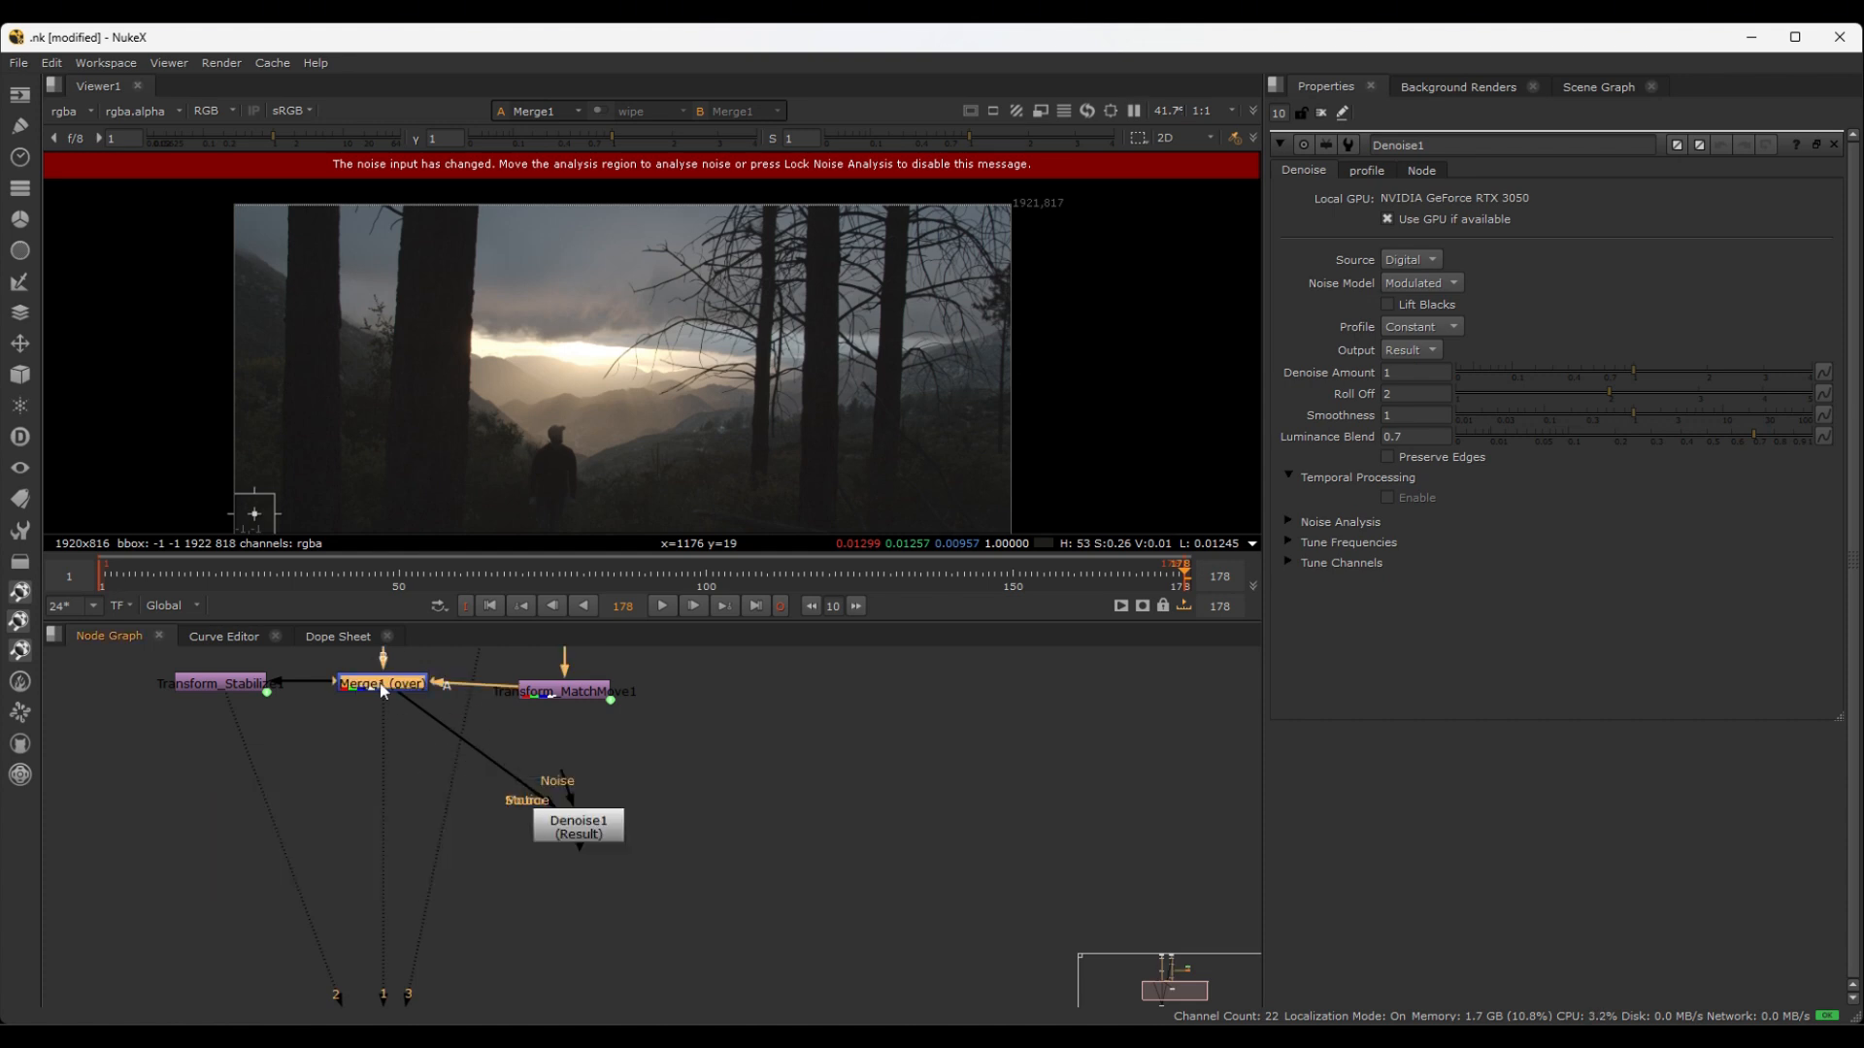
key(period)
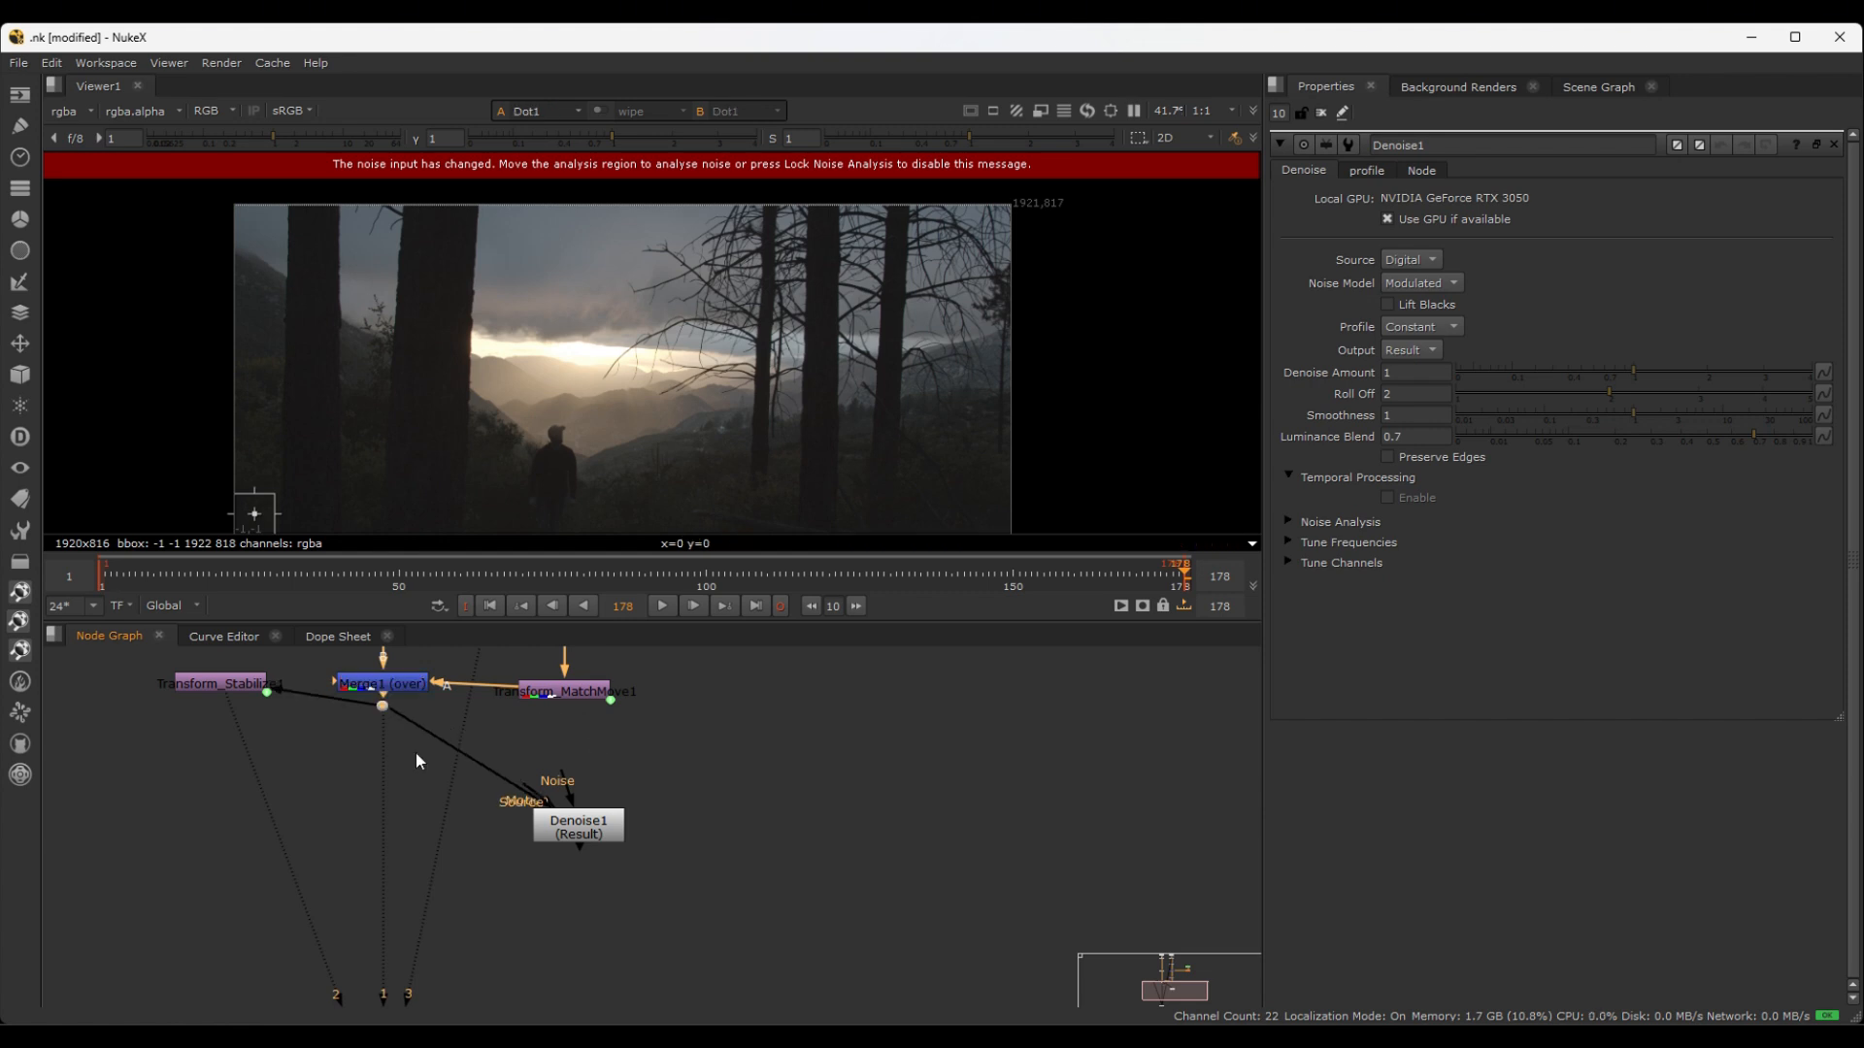
drag(384, 715, 388, 770)
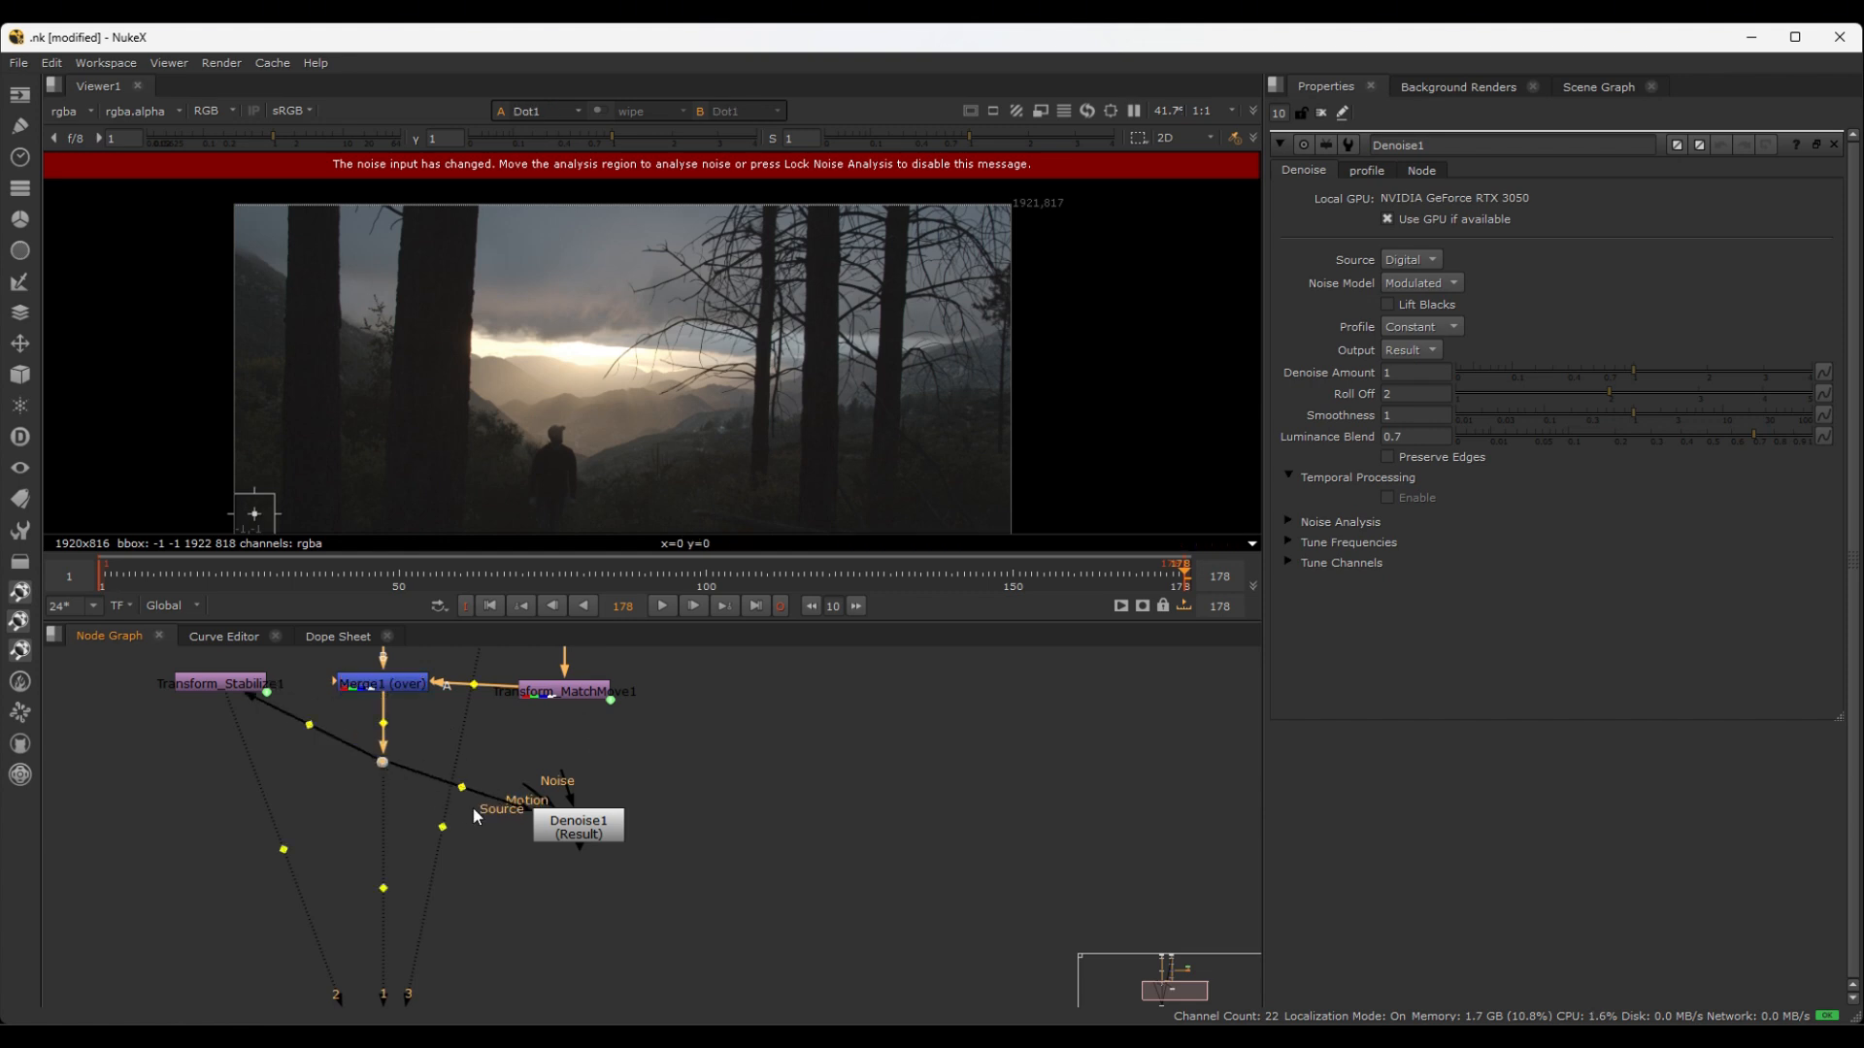
key(Delete)
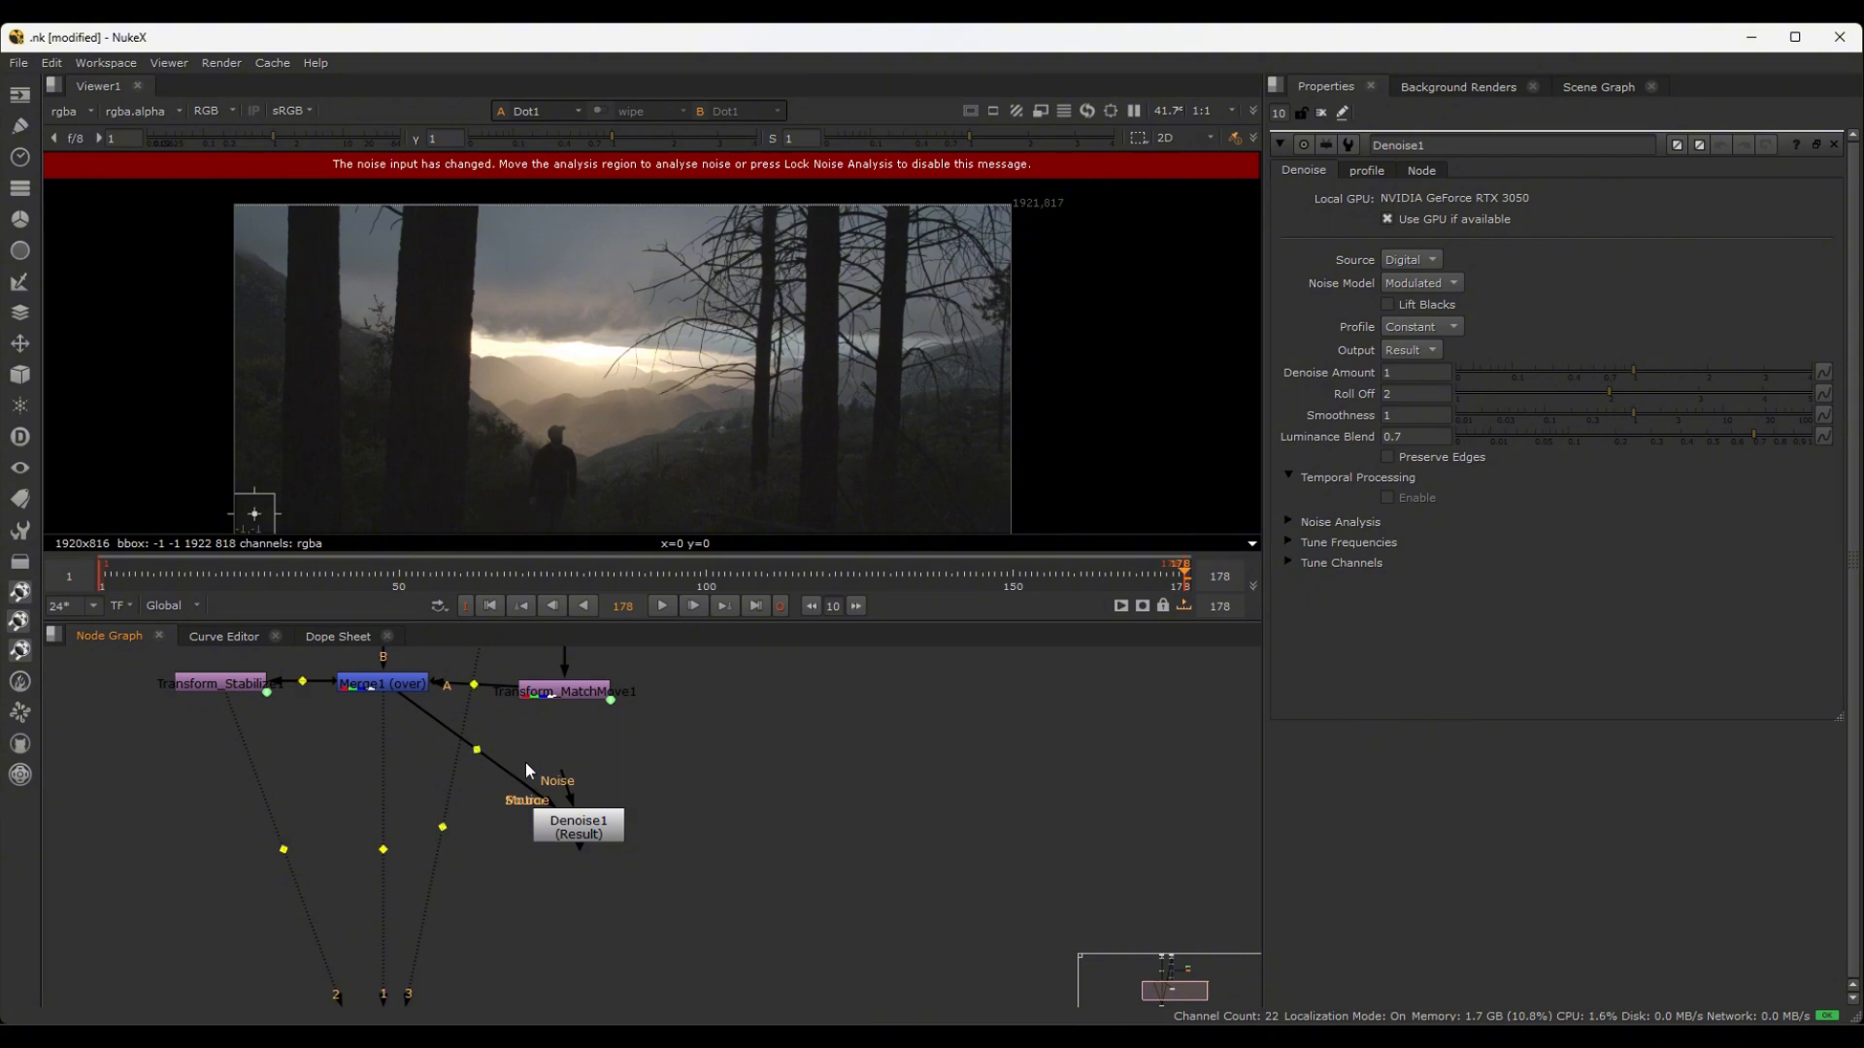
- Insert a Dot on the Merge1-to-Denoise connection and place it directly below Merge1, level with the Denoise node
ctrl+click(475, 750)
drag(474, 752, 386, 833)
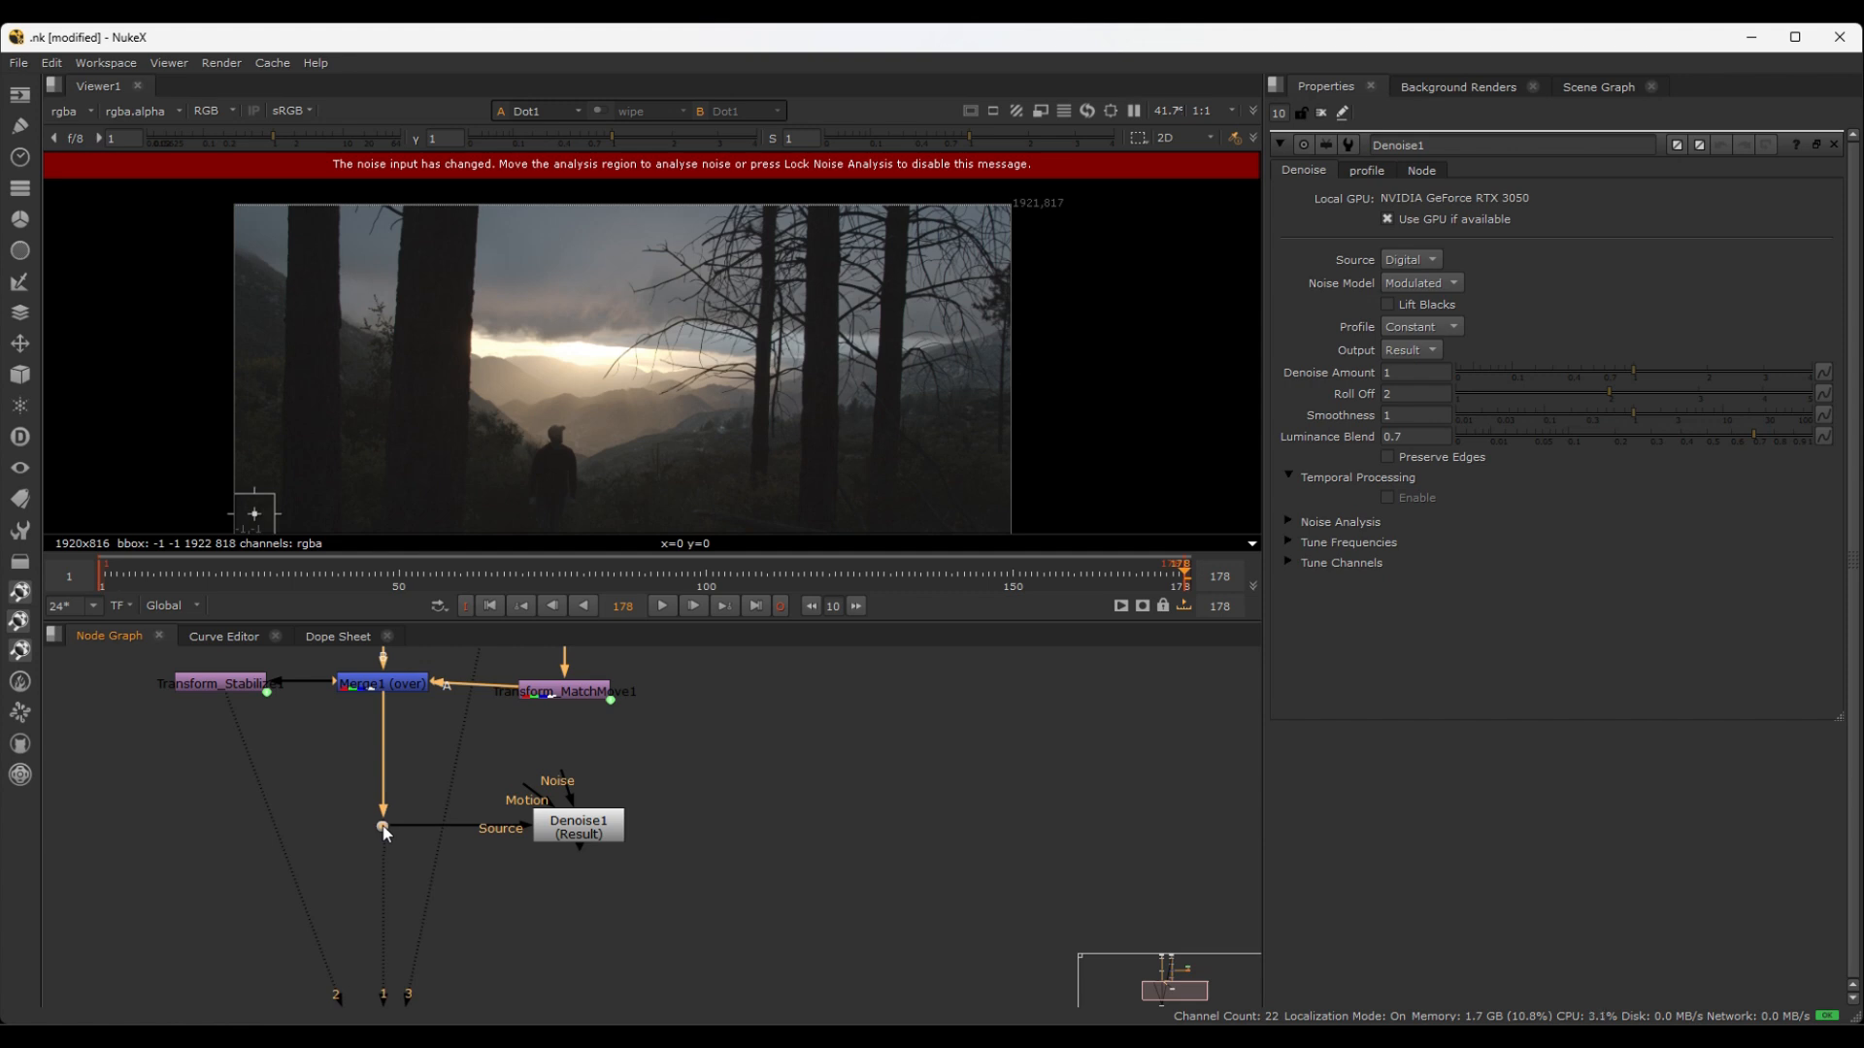
drag(564, 827, 556, 827)
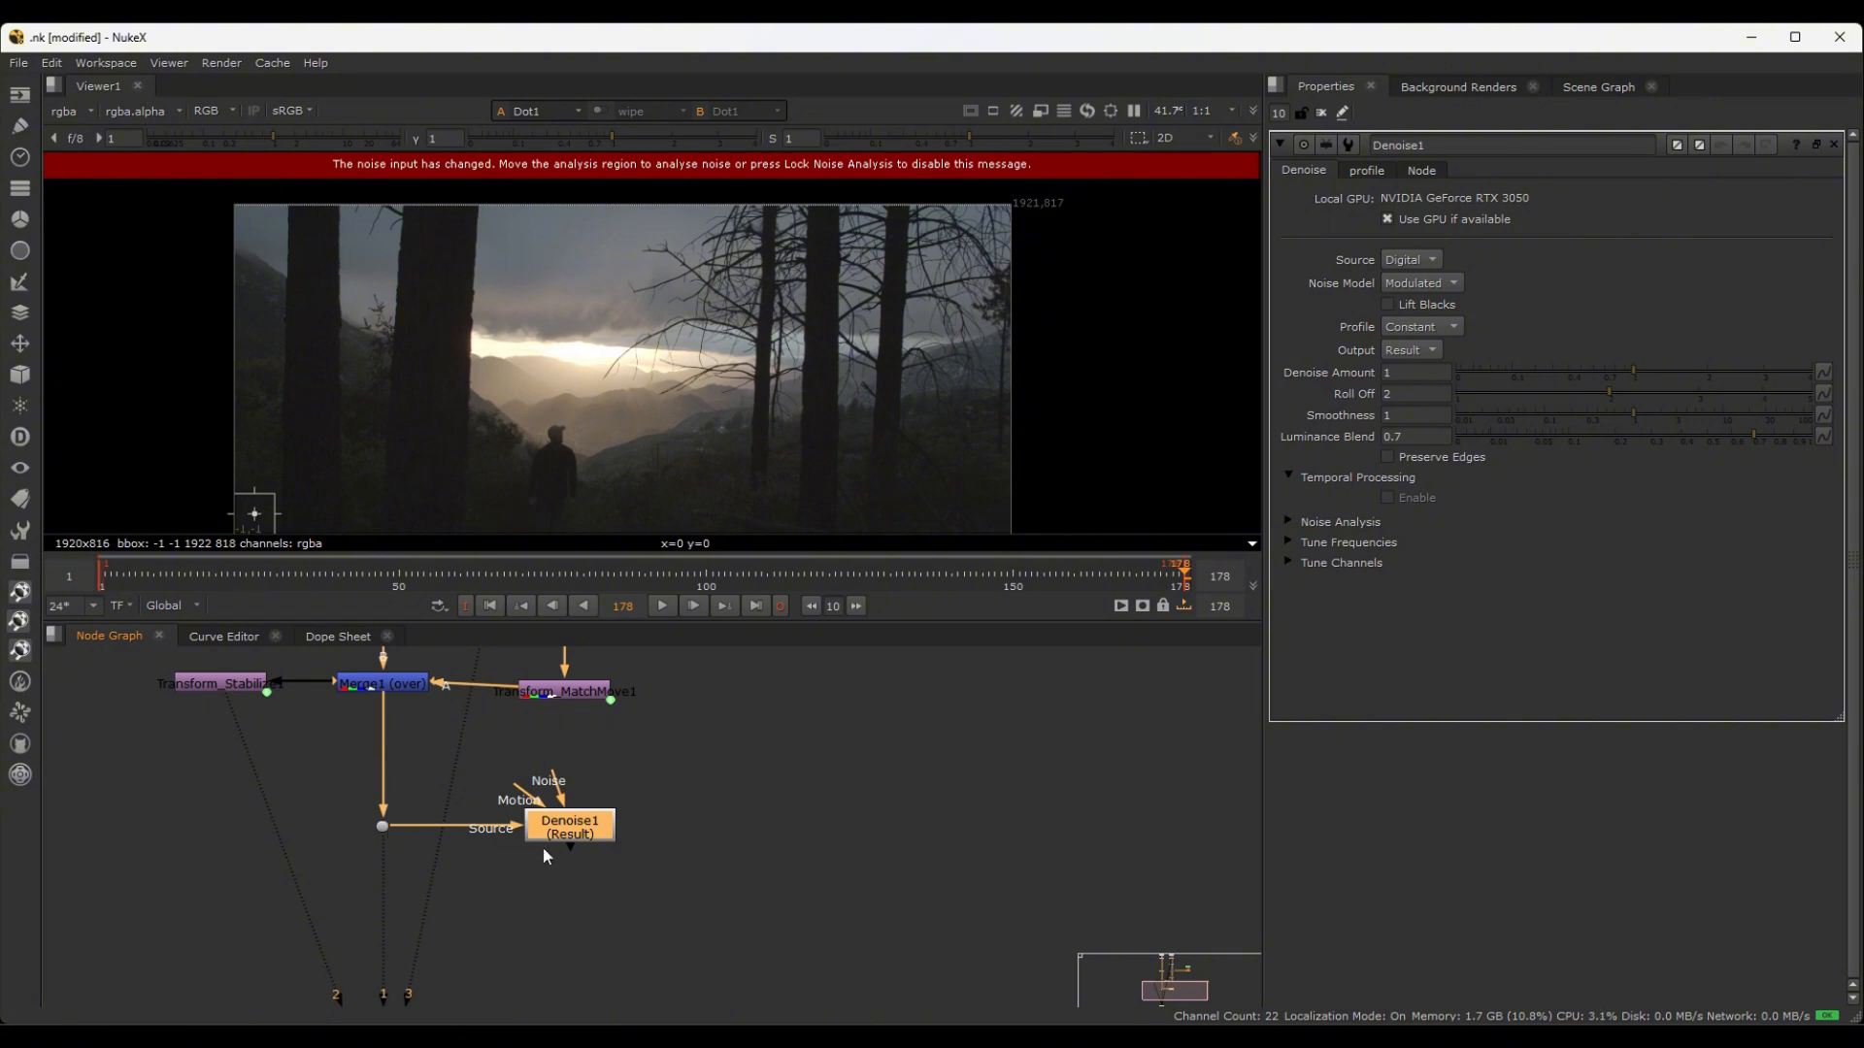
- Label the new Dot "To Noise Node" and clear the label again
click(383, 827)
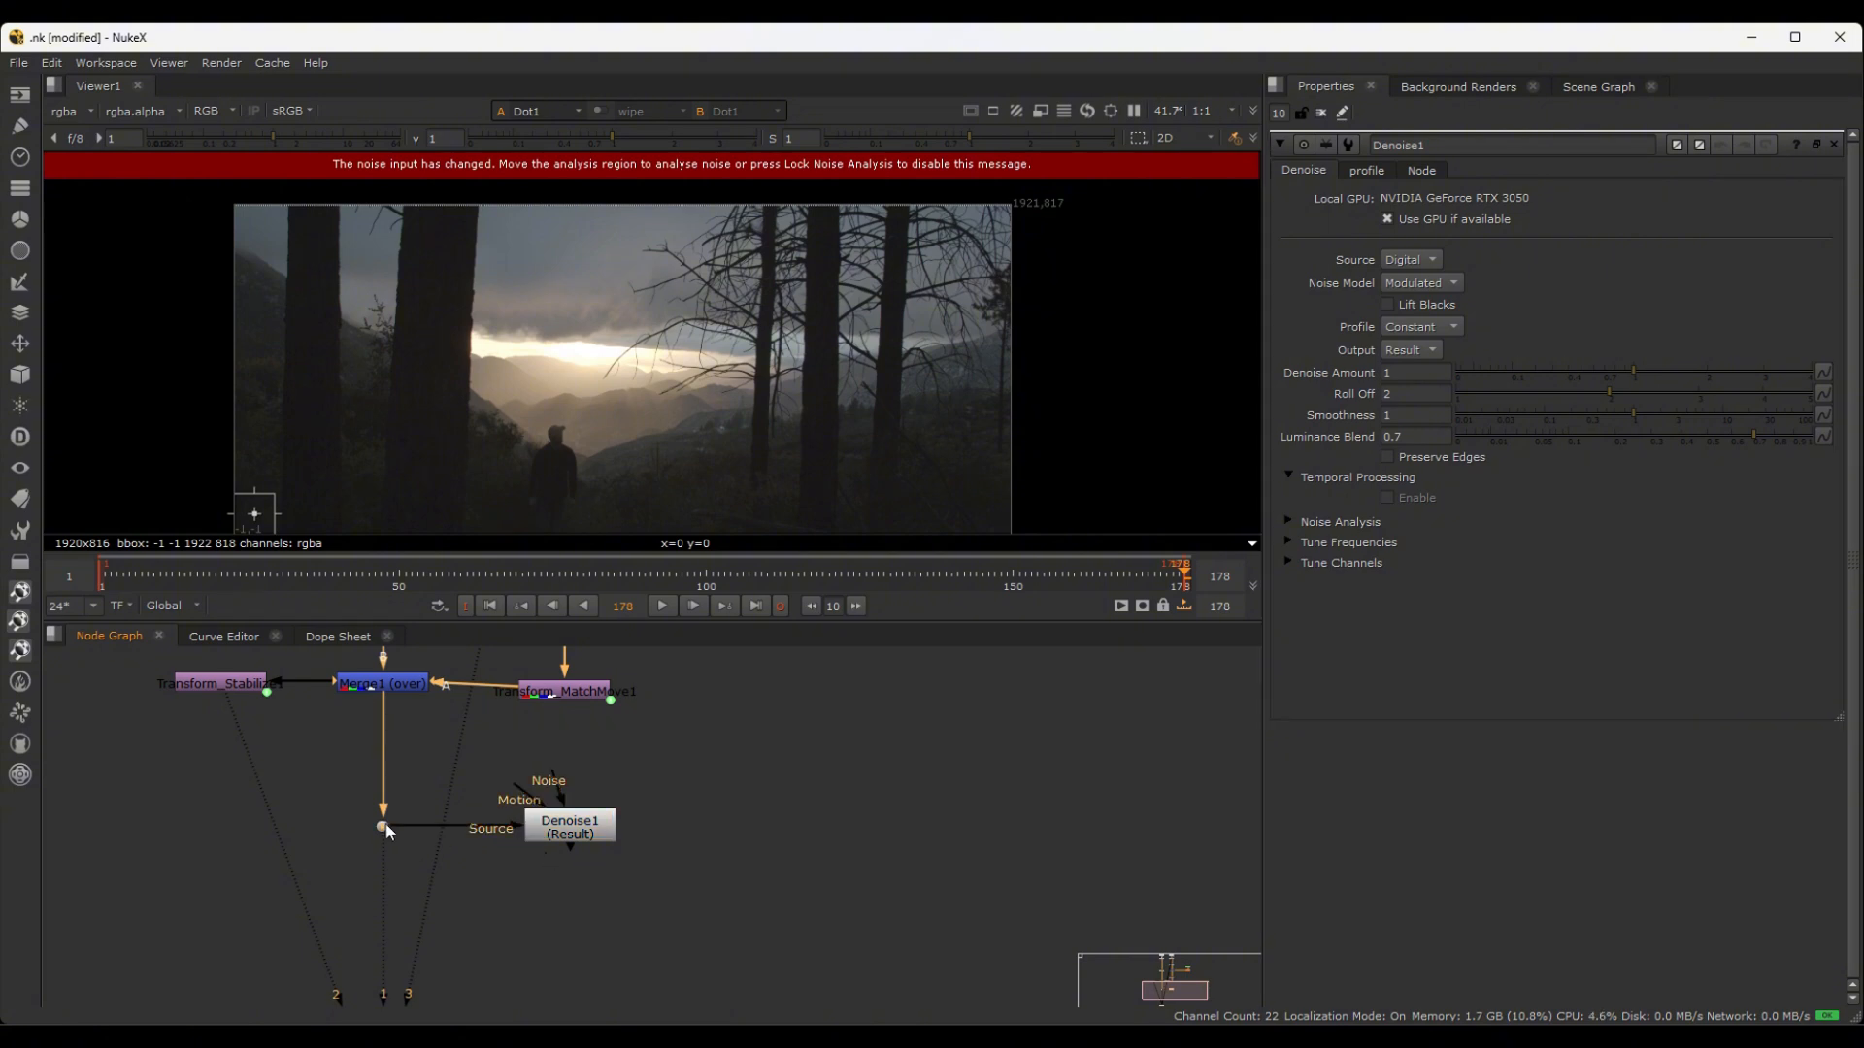
double_click(383, 827)
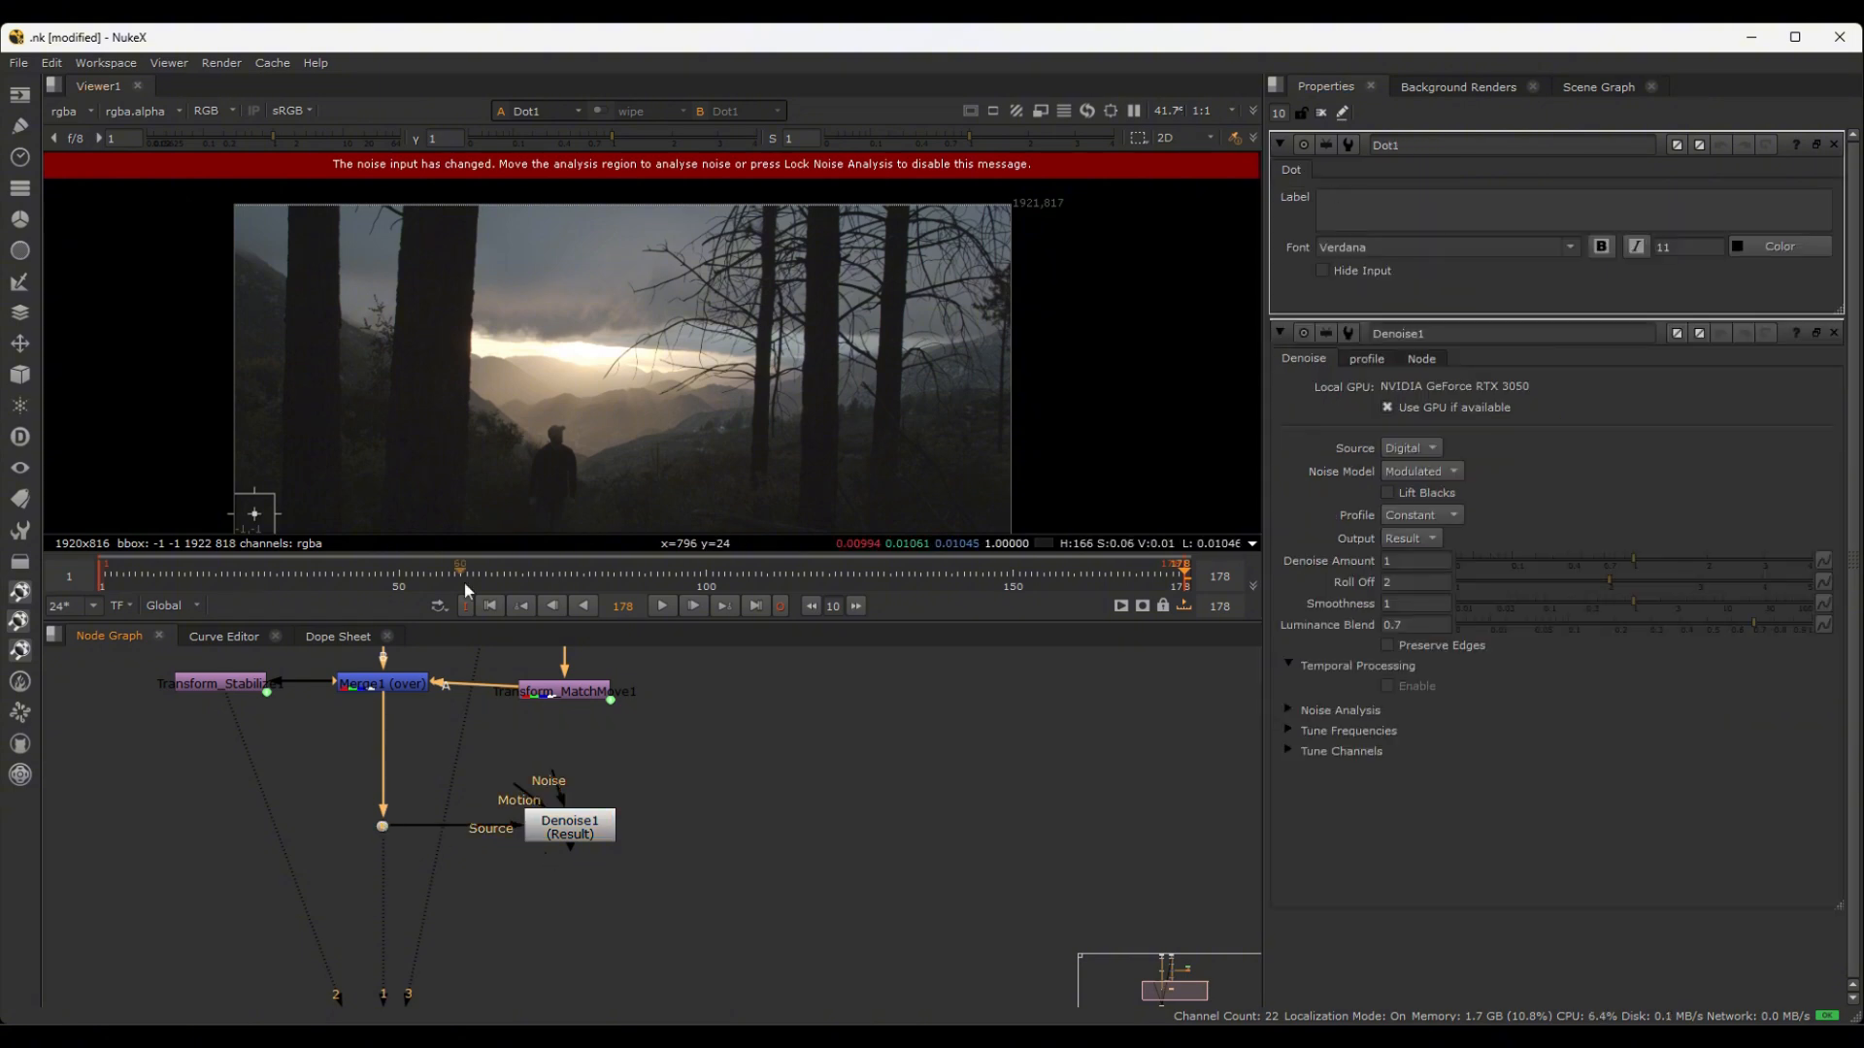
click(1397, 212)
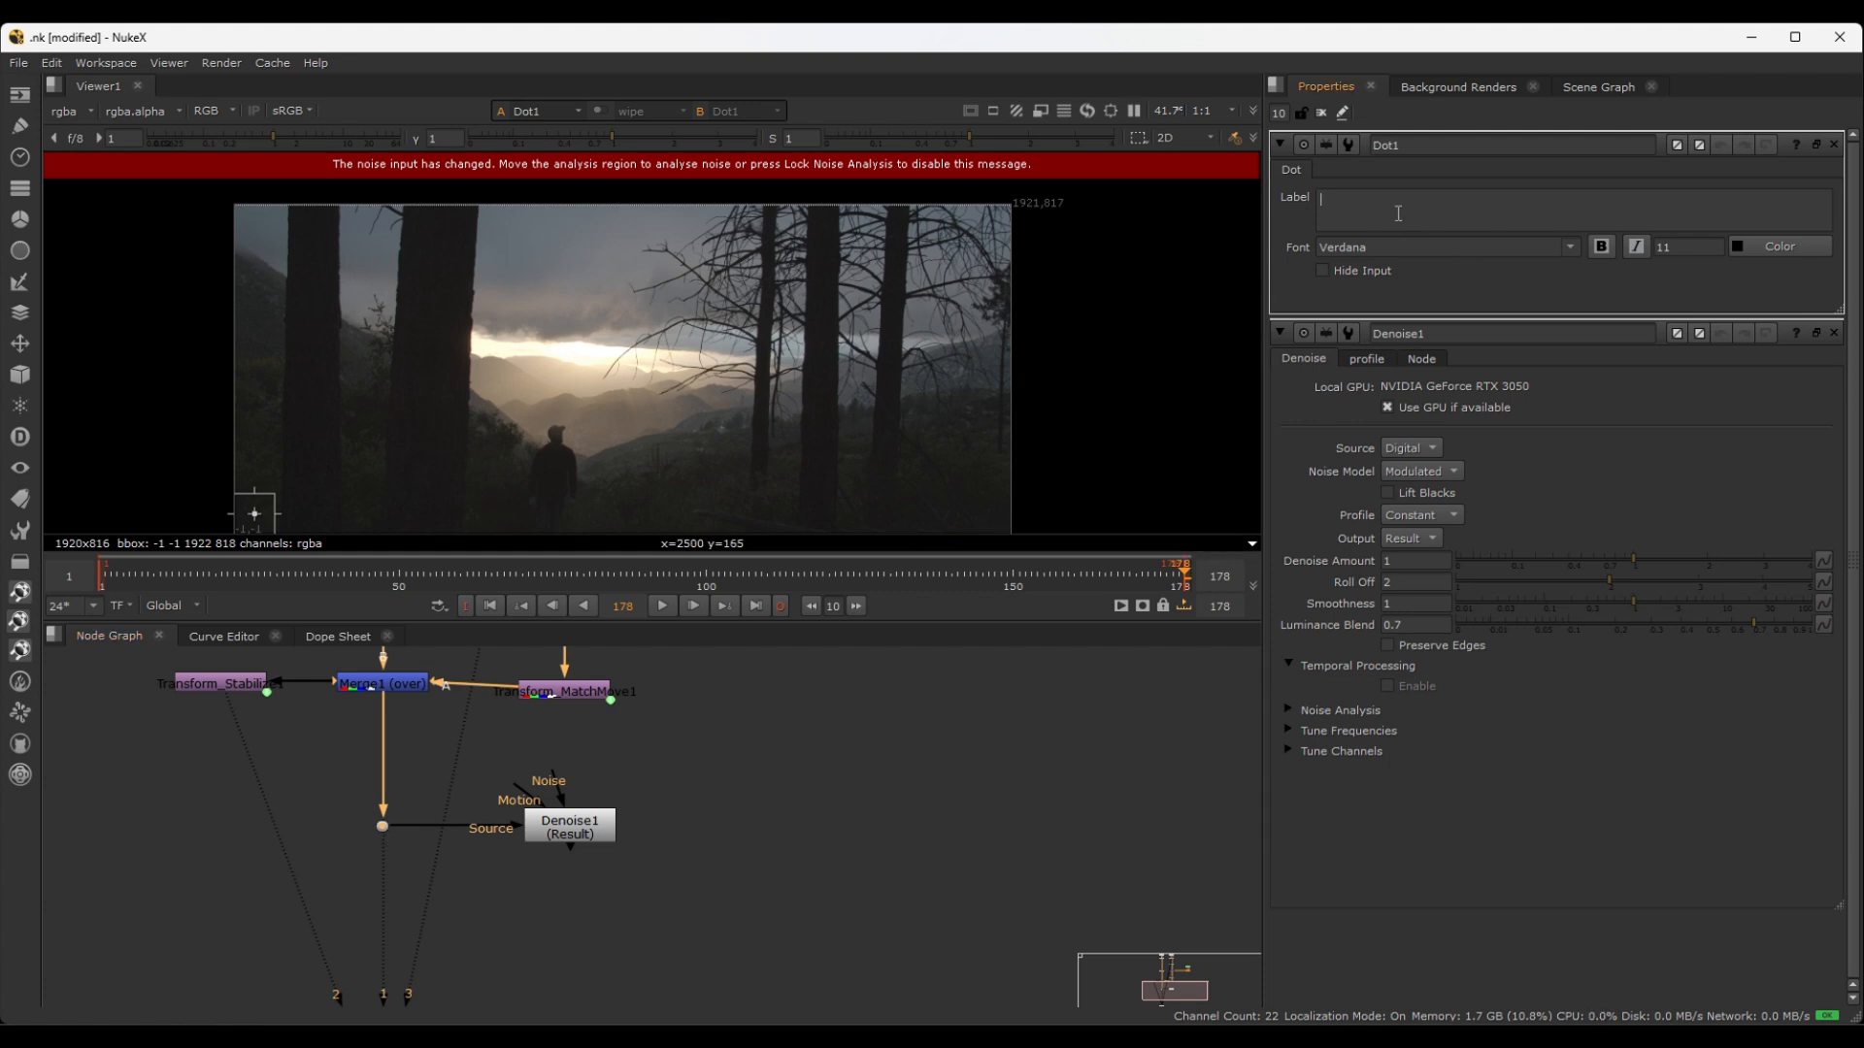
text(To Noise Node)
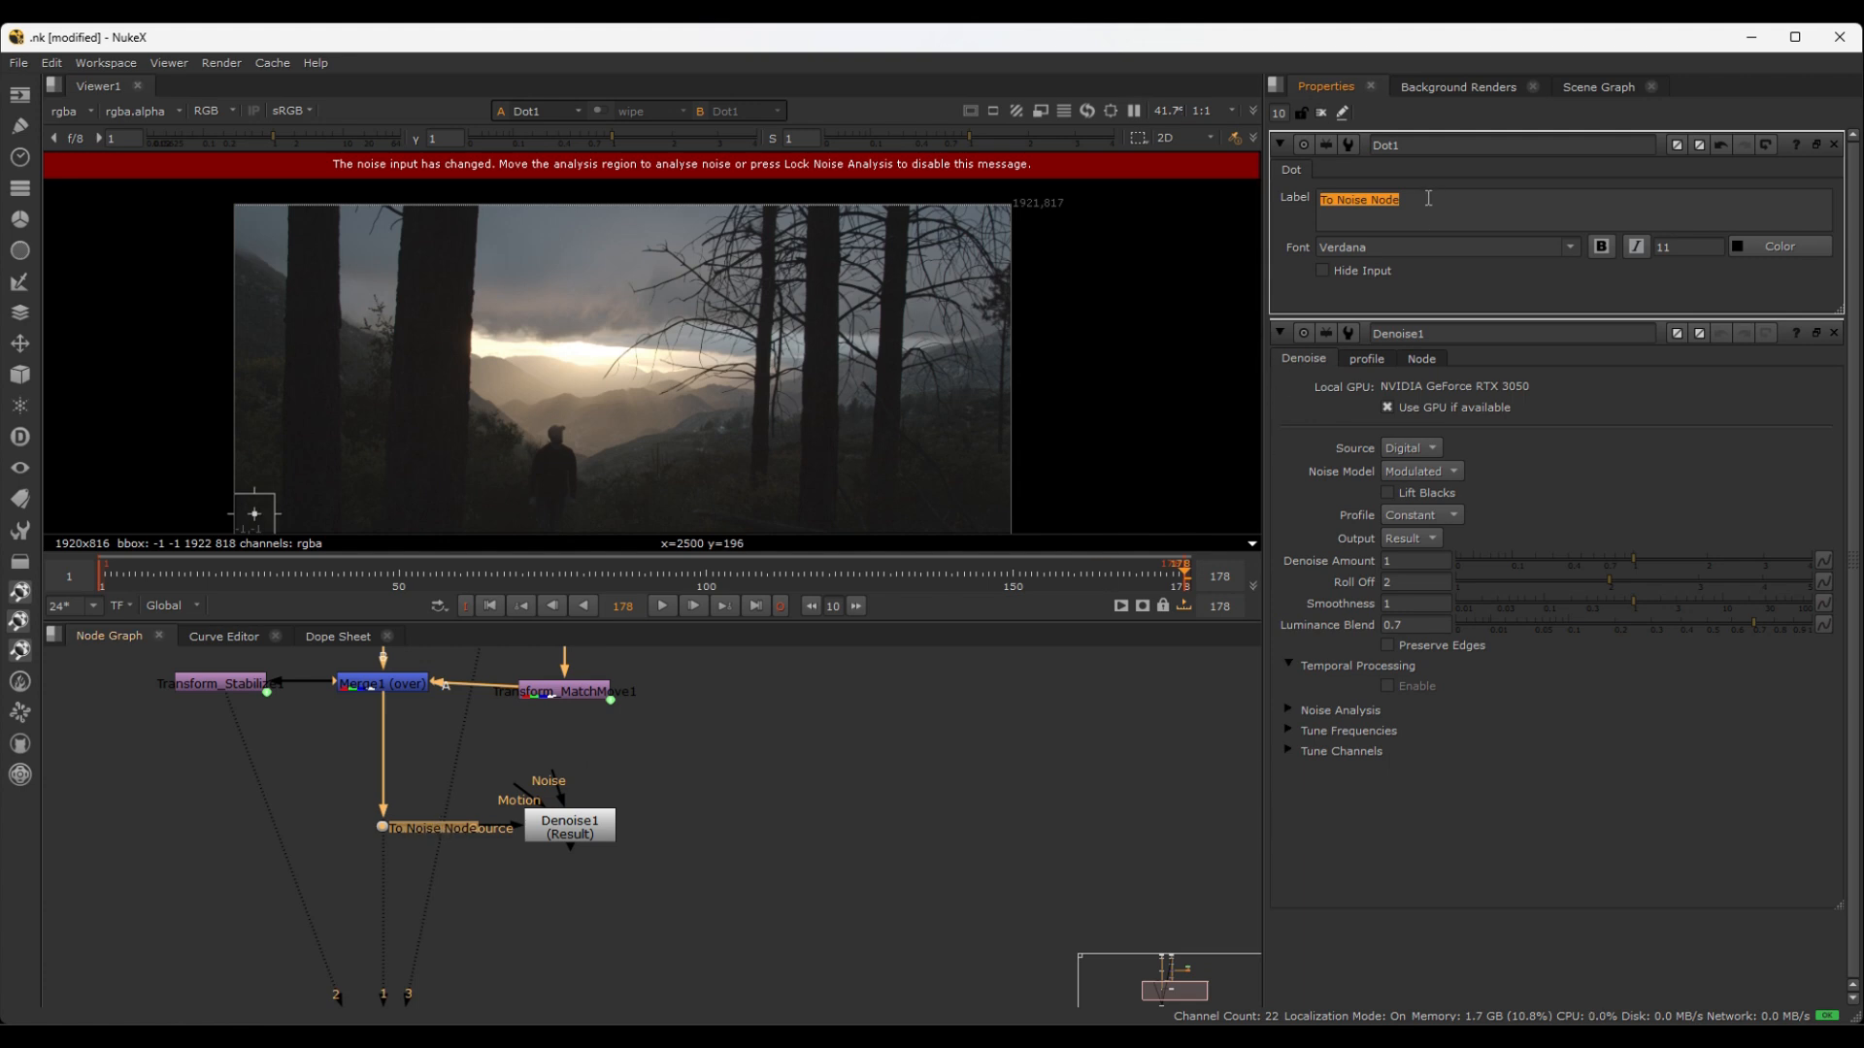
drag(1428, 198, 1226, 179)
key(BackSpace)
click(803, 815)
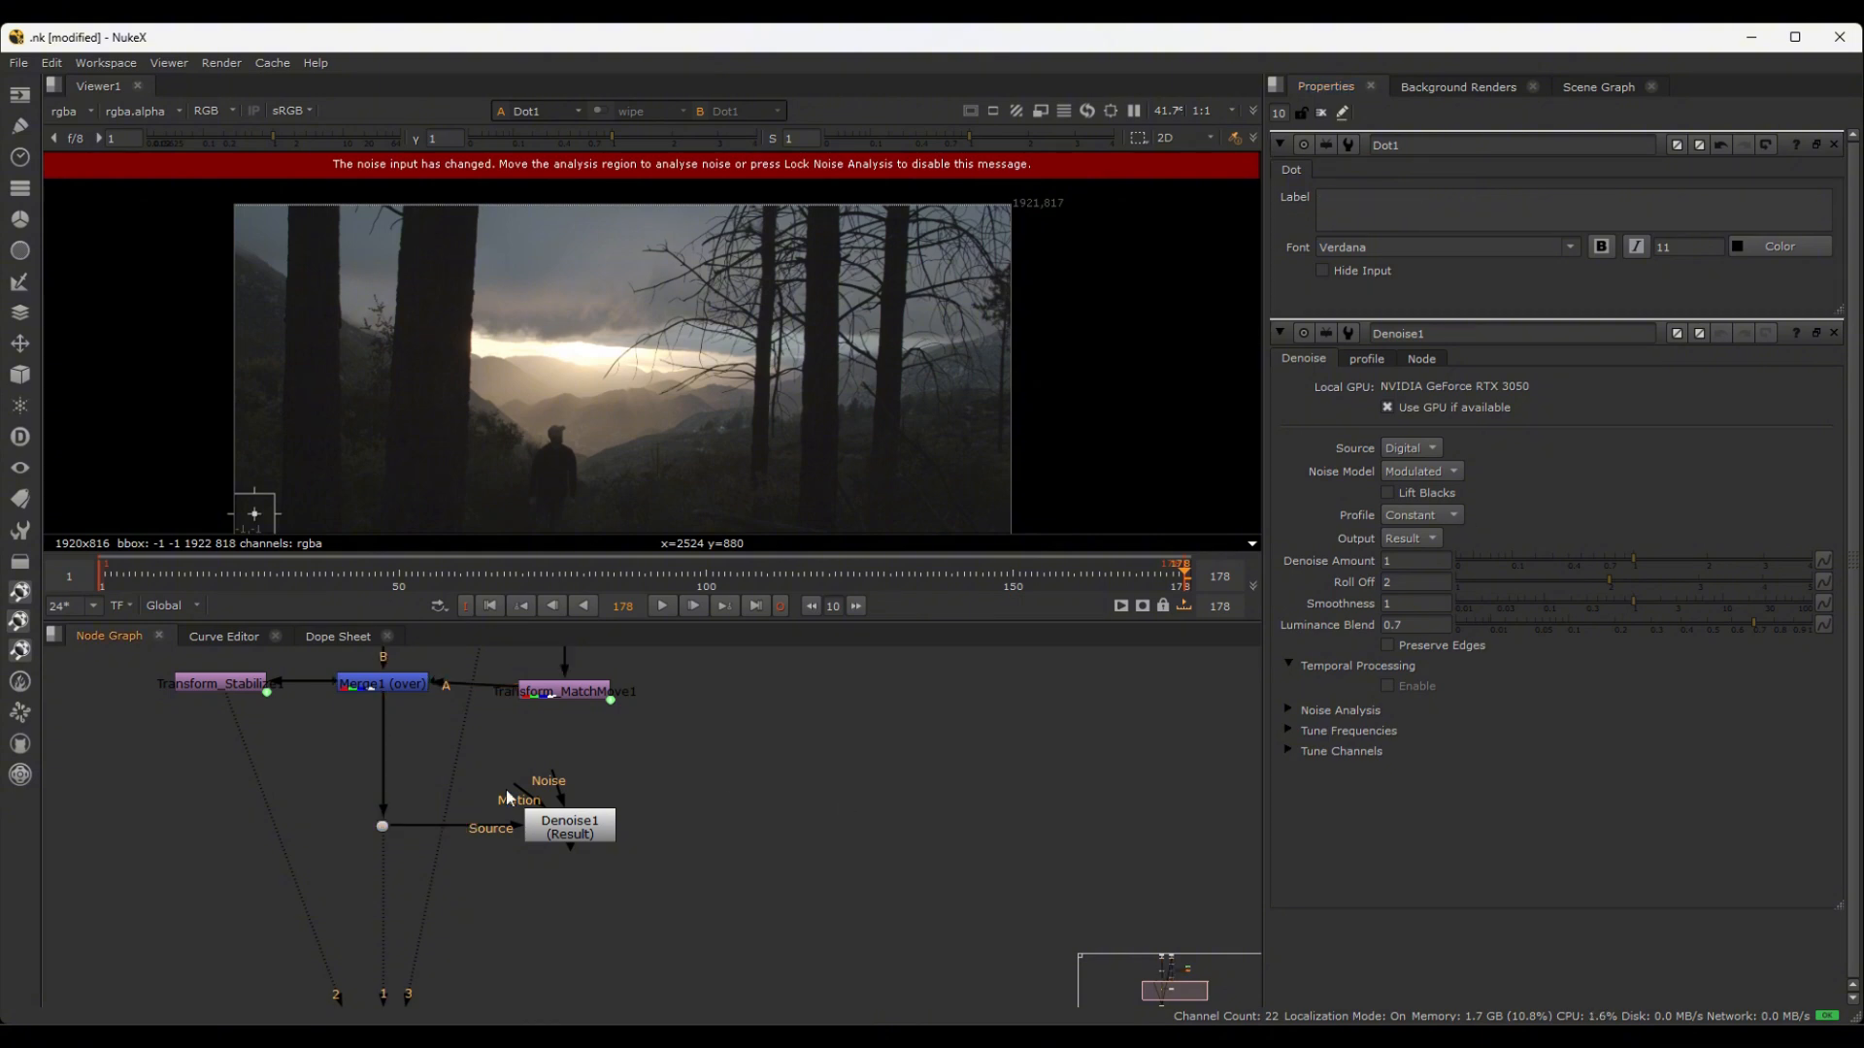
- Align Merge1 and Transform_Stabilize1 horizontally with Transform_MatchMove1
drag(372, 685, 374, 693)
drag(242, 682, 246, 693)
click(660, 819)
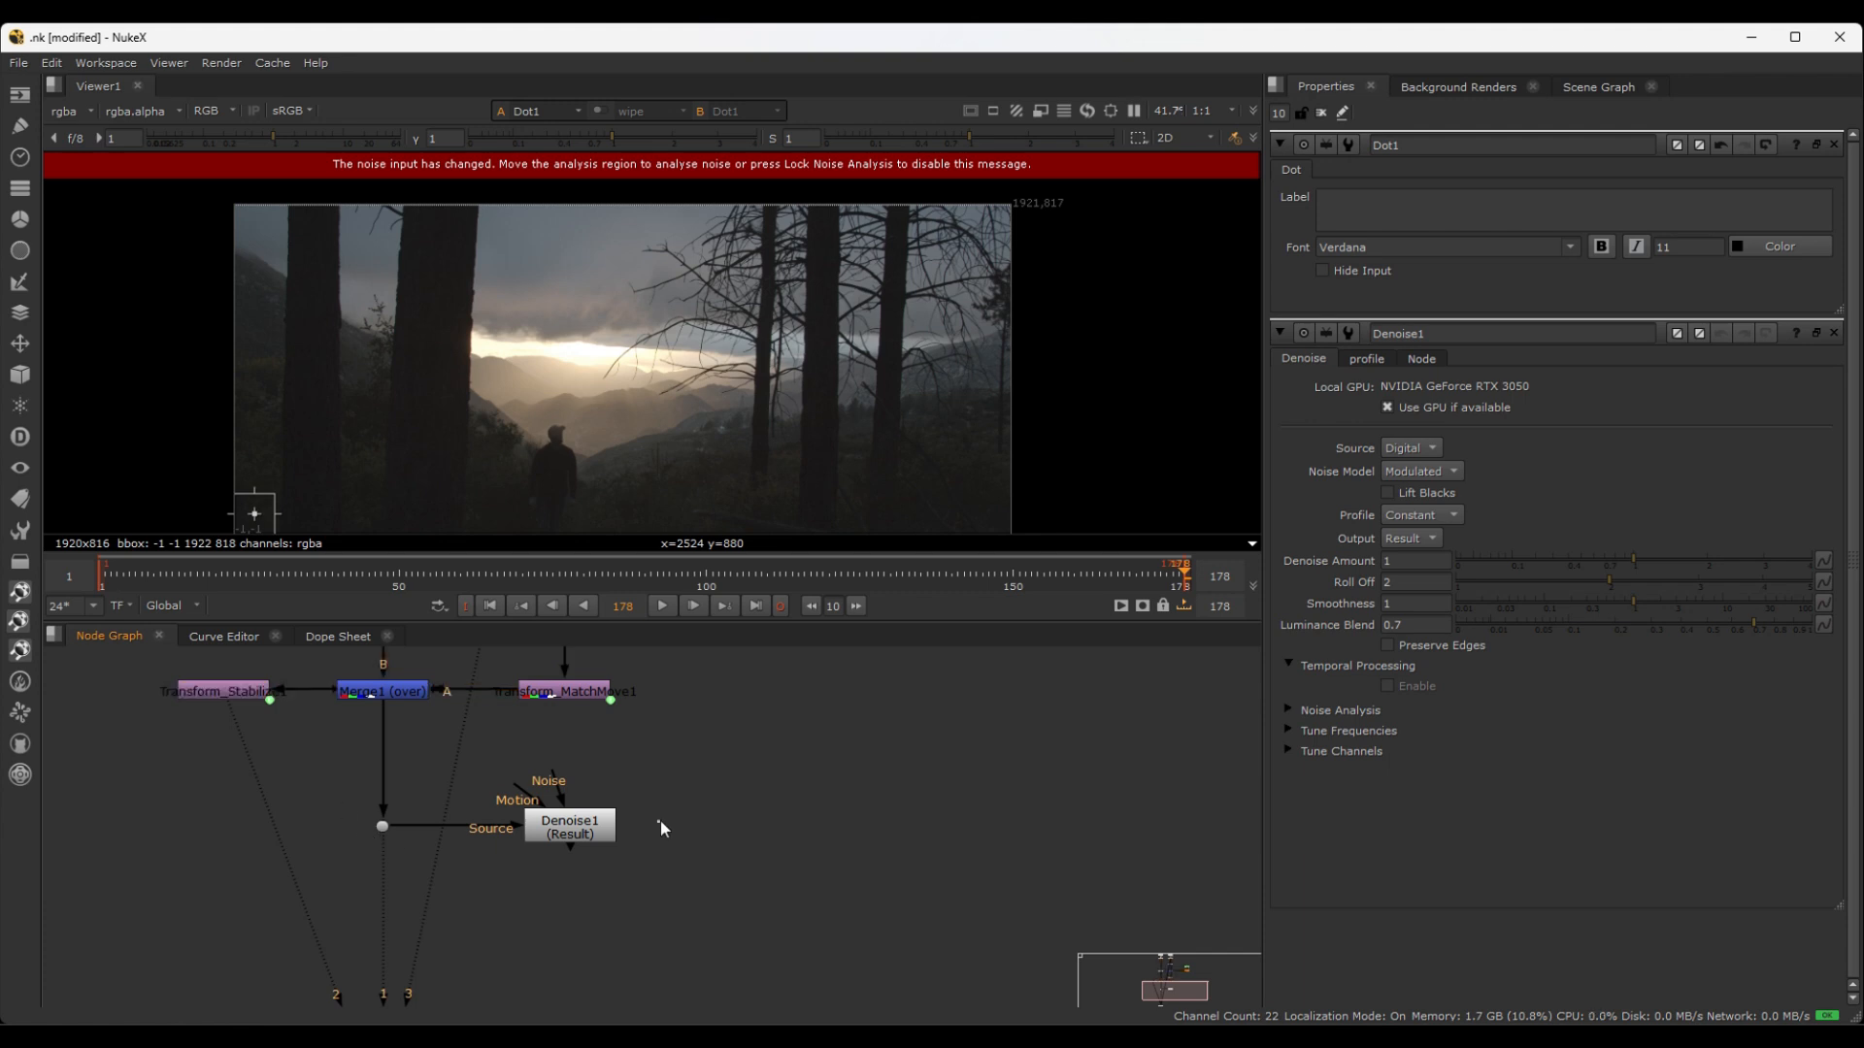
- Examine the composite's sky and trees in the viewer, scrubbing back to frame 95 for a closer look
scroll(673, 814, up, 1)
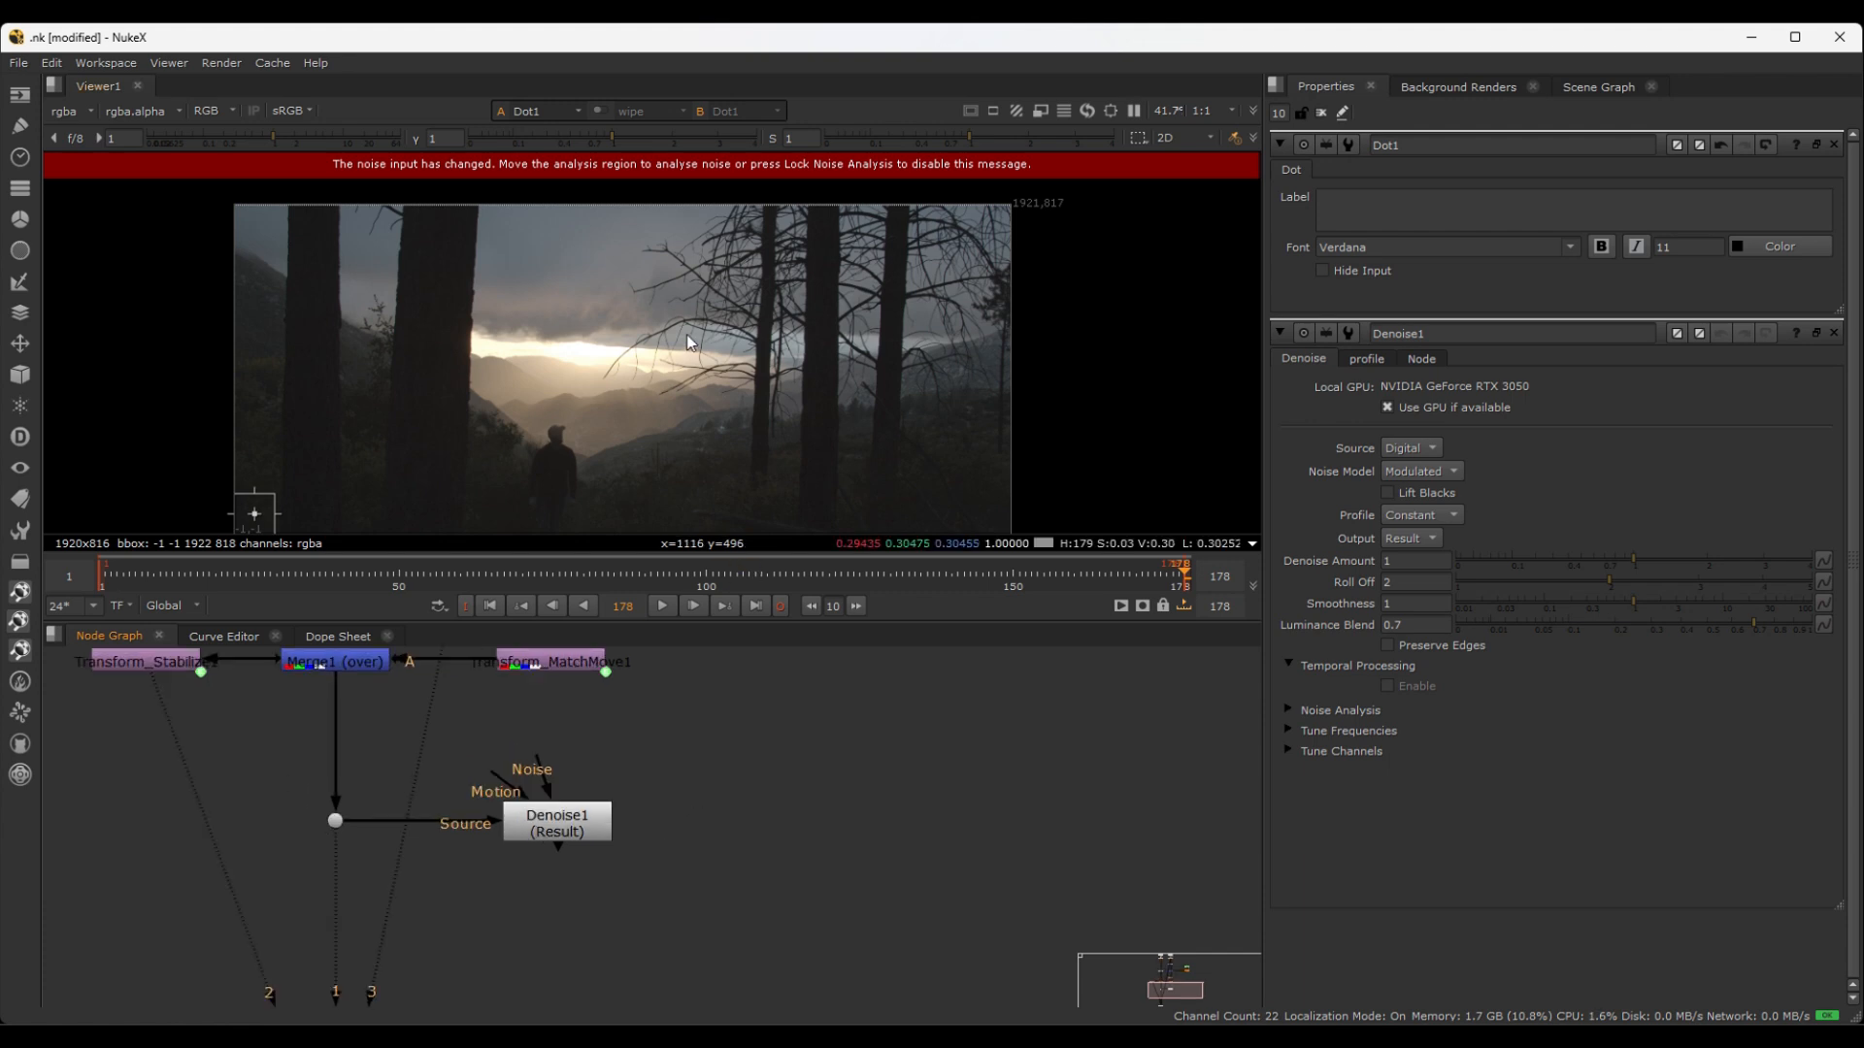
scroll(871, 190, down, 2)
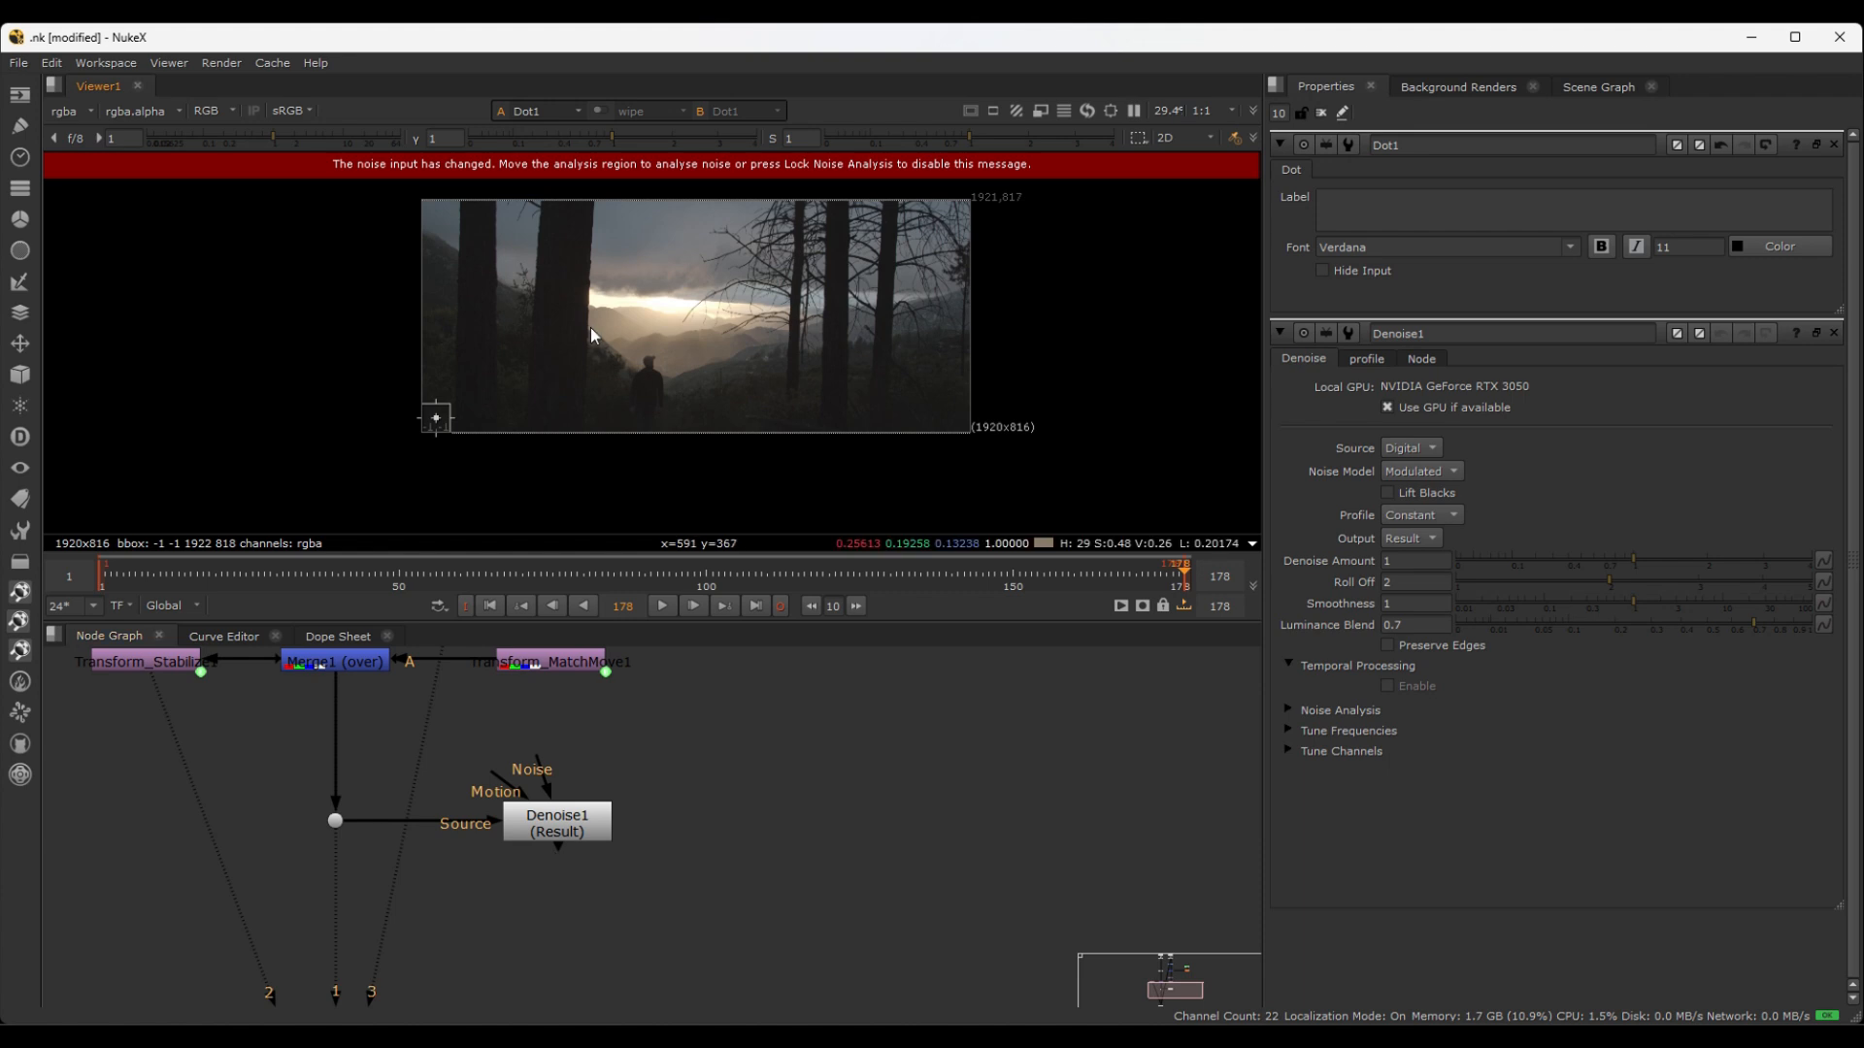
middle_drag(559, 262, 524, 282)
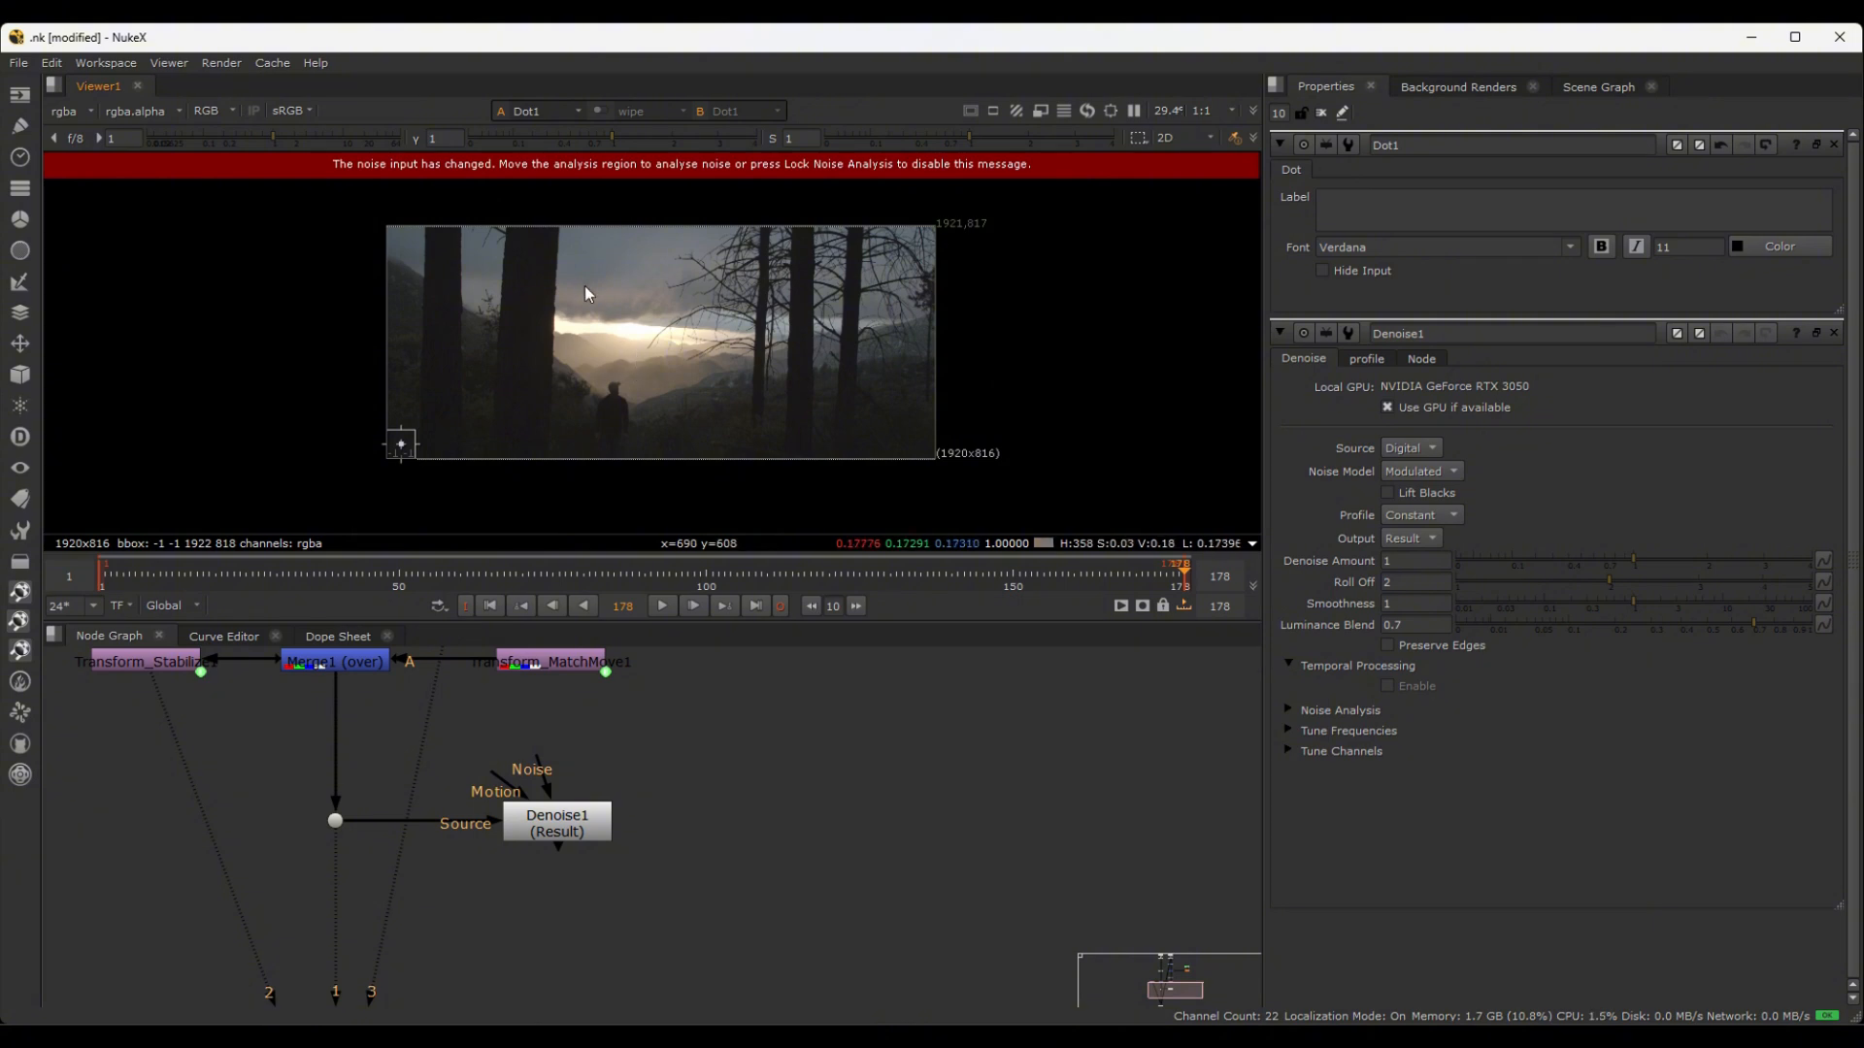
middle_drag(570, 275, 587, 316)
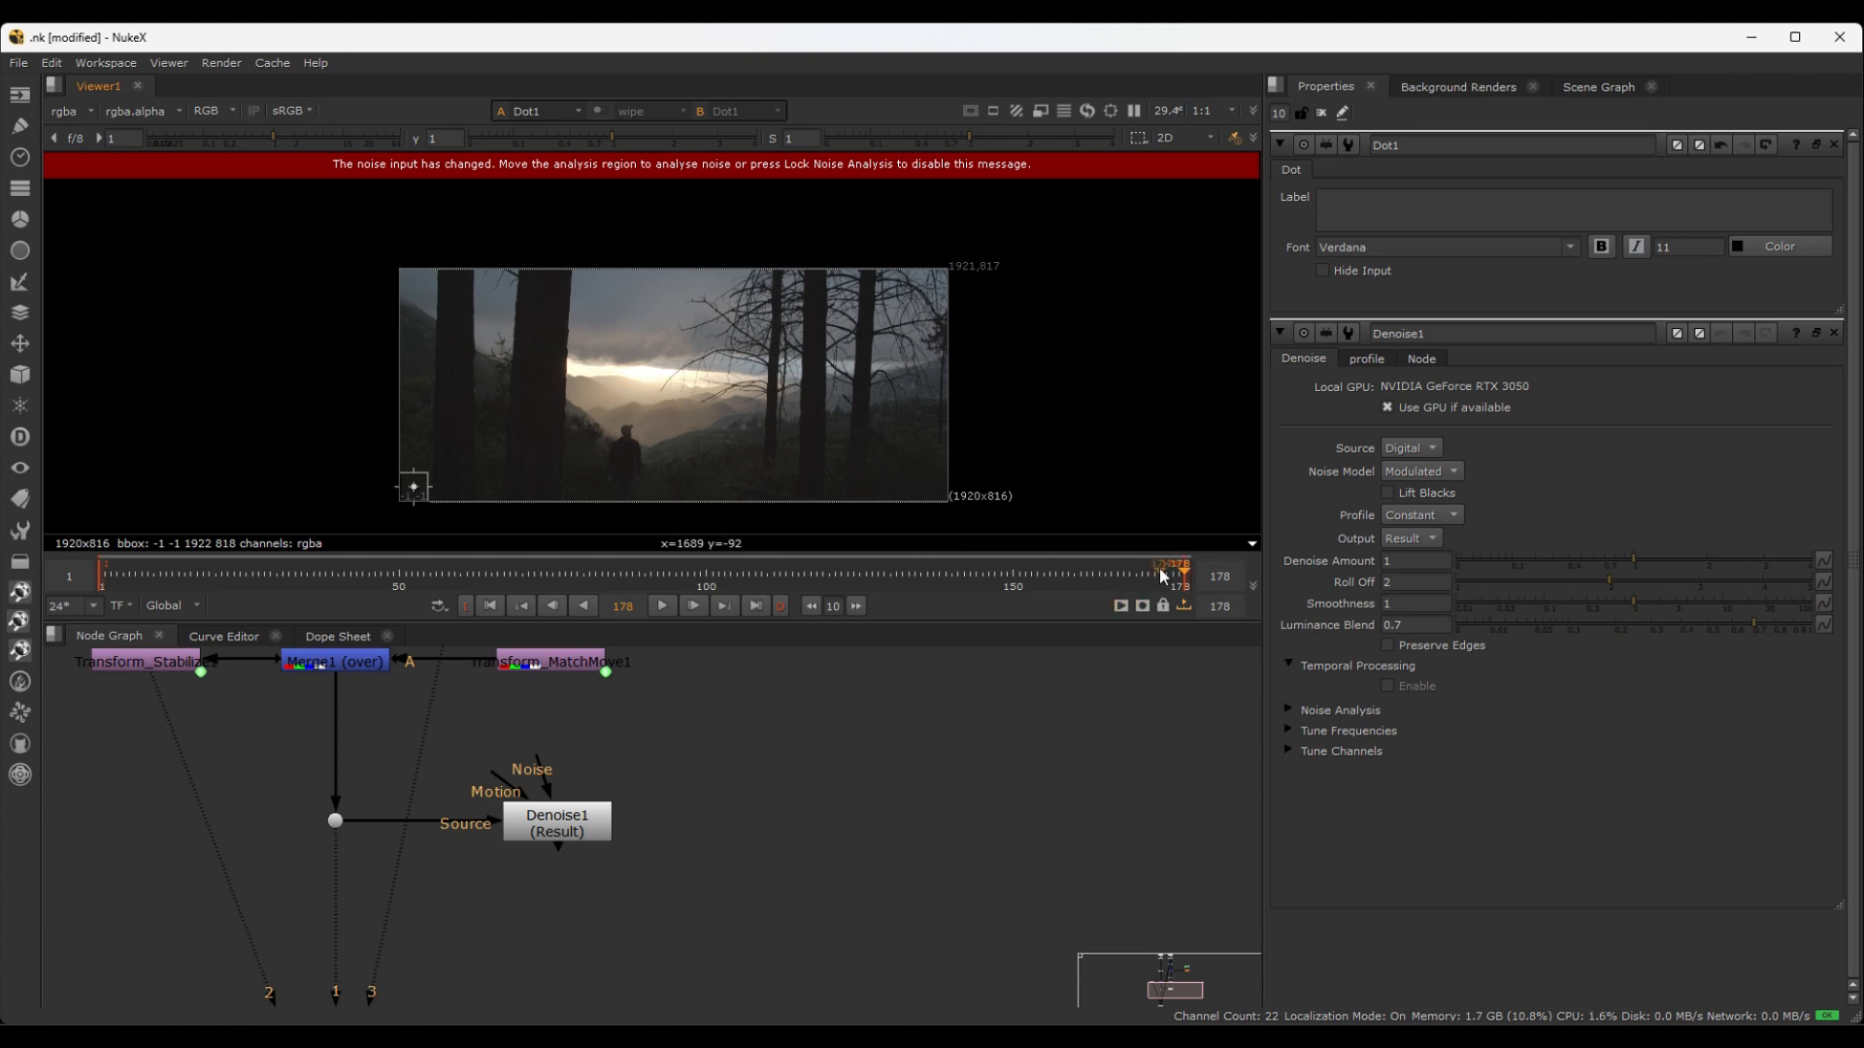
drag(1161, 575, 675, 541)
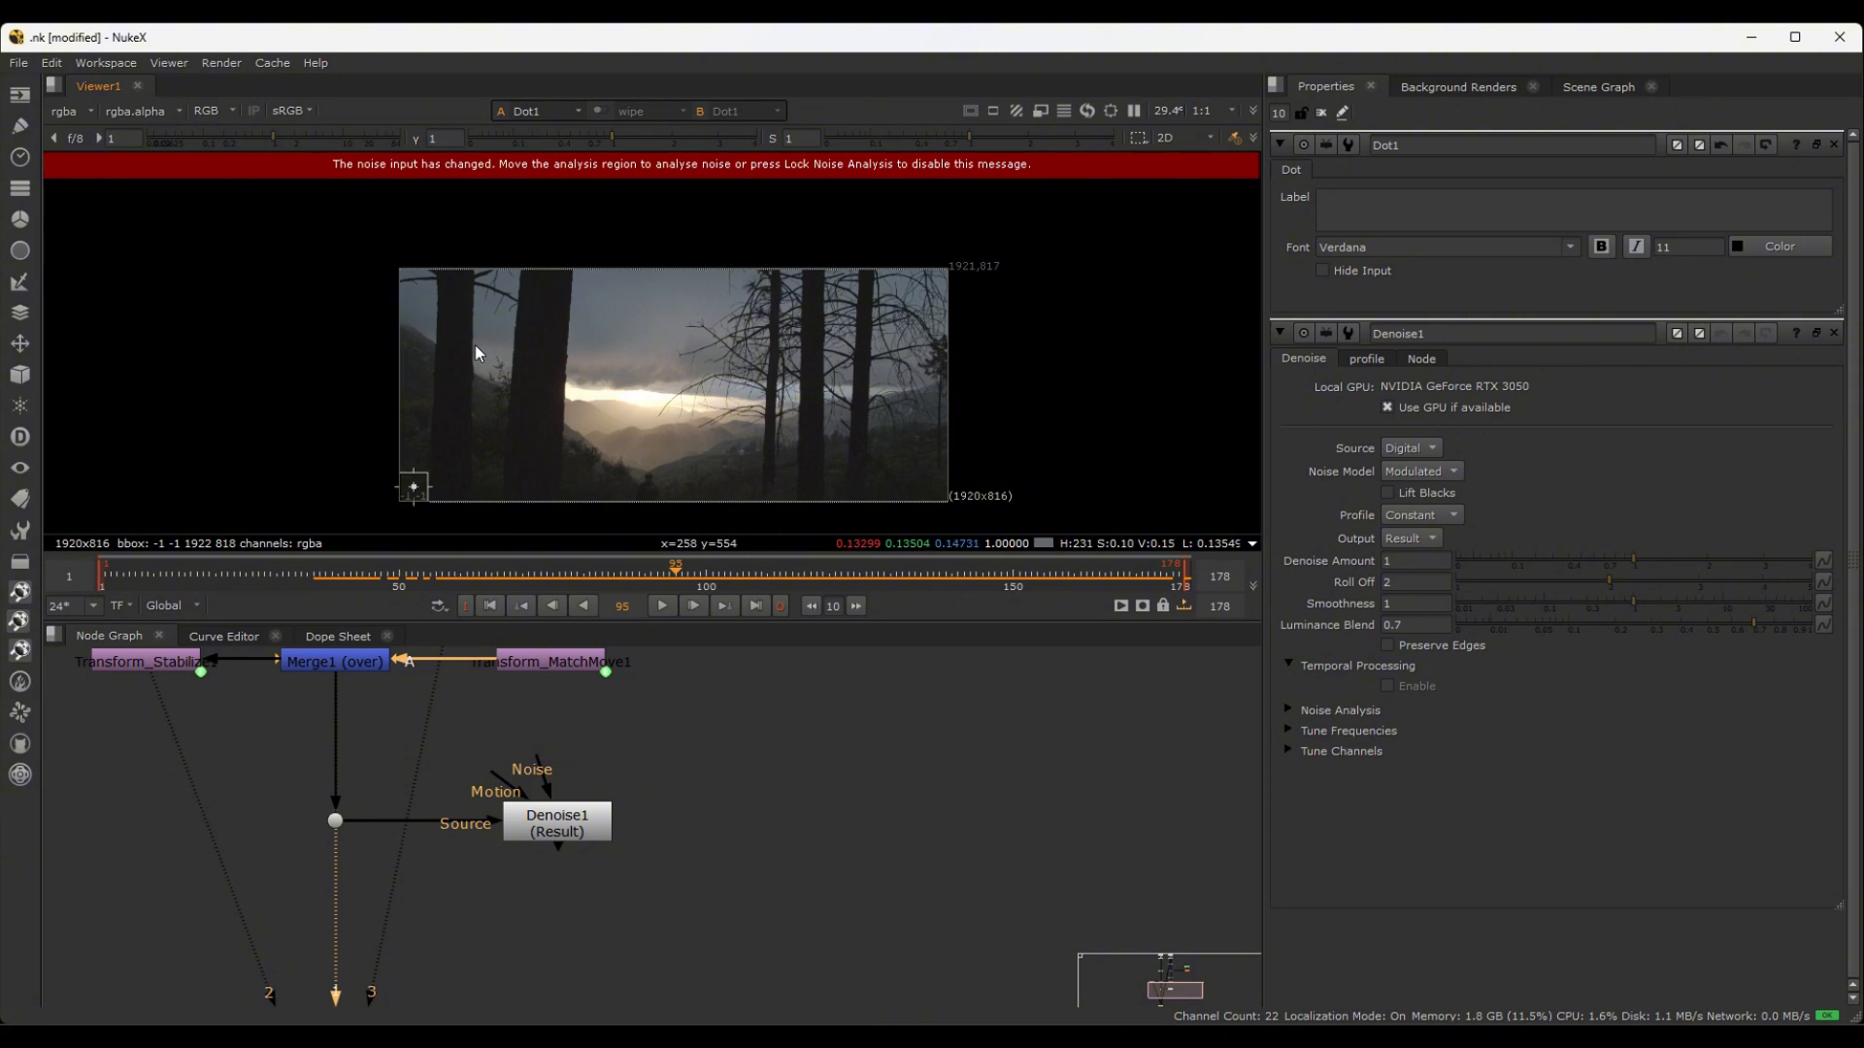
scroll(485, 353, up, 2)
middle_drag(499, 357, 455, 348)
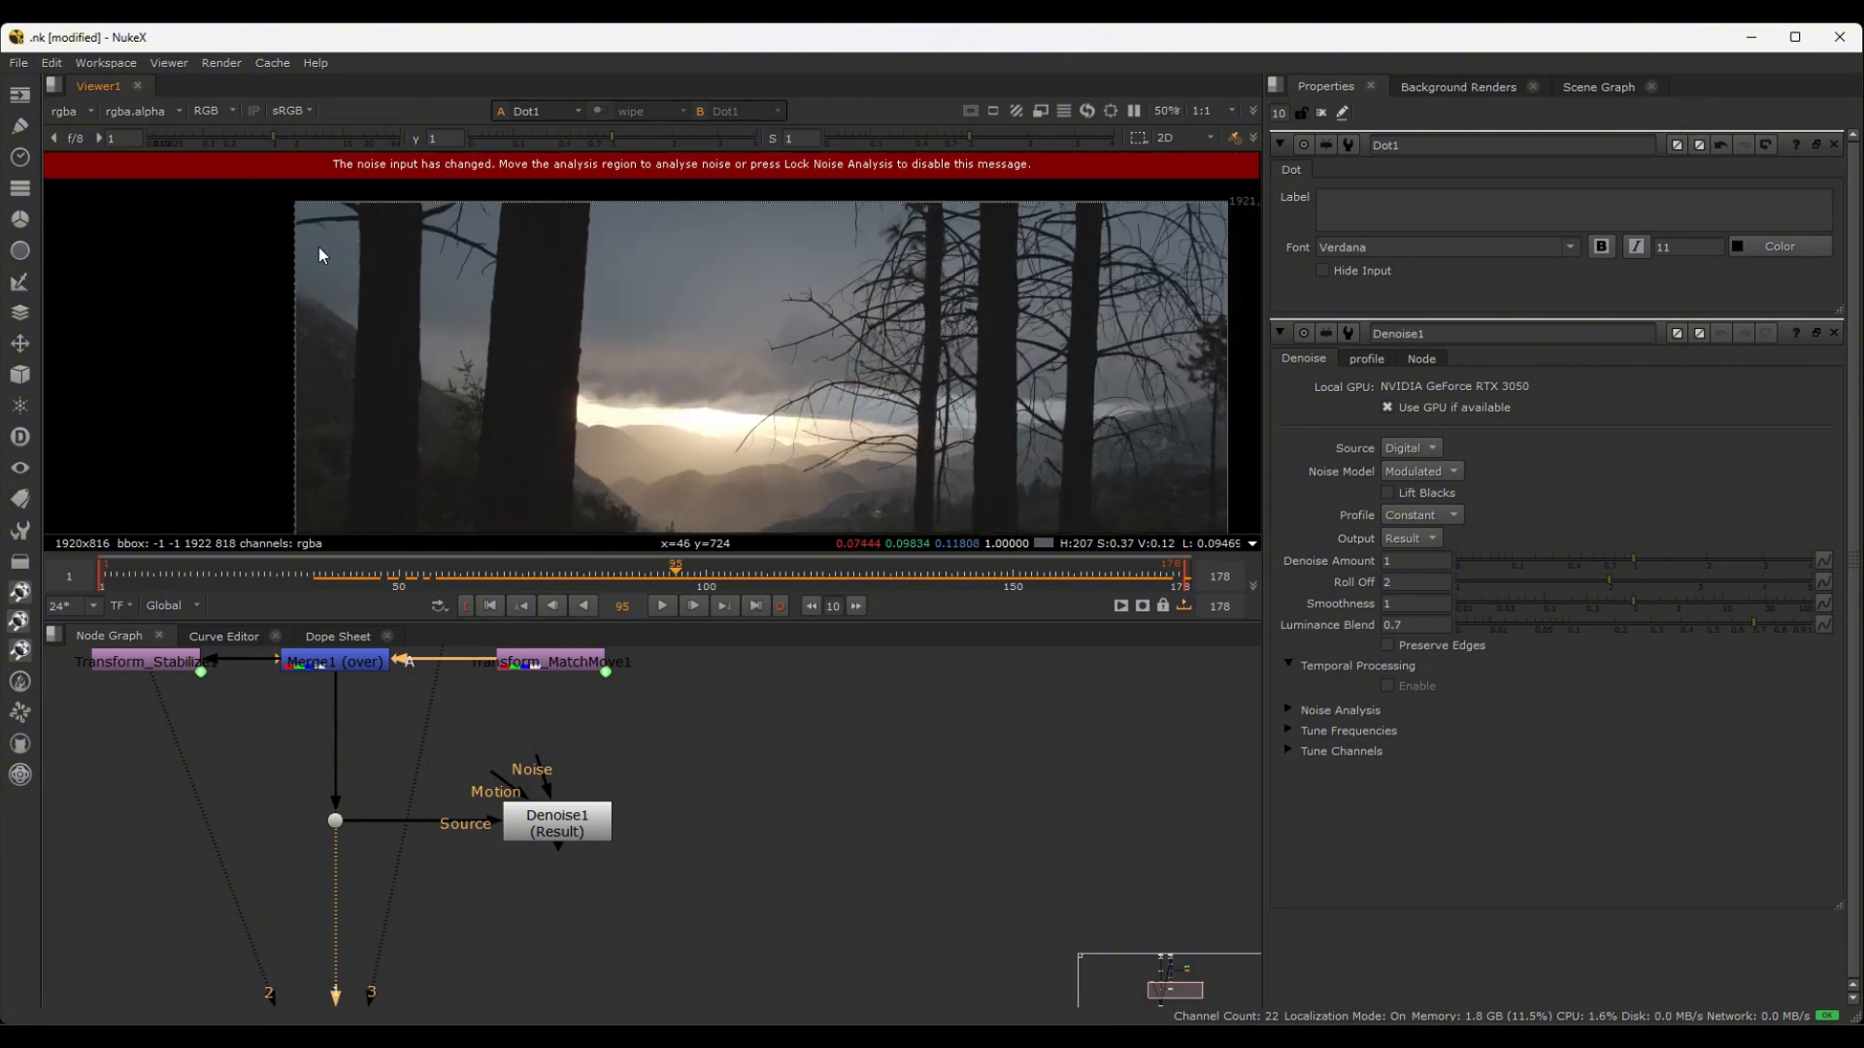
- Move the noise analysis region onto the clear sky beside the leftmost tree, temporarily darkening the viewer to gain 0.5 and gamma 0.62
mouse_move(276, 134)
mouse_down()
mouse_move(295, 130)
mouse_move(251, 133)
mouse_up()
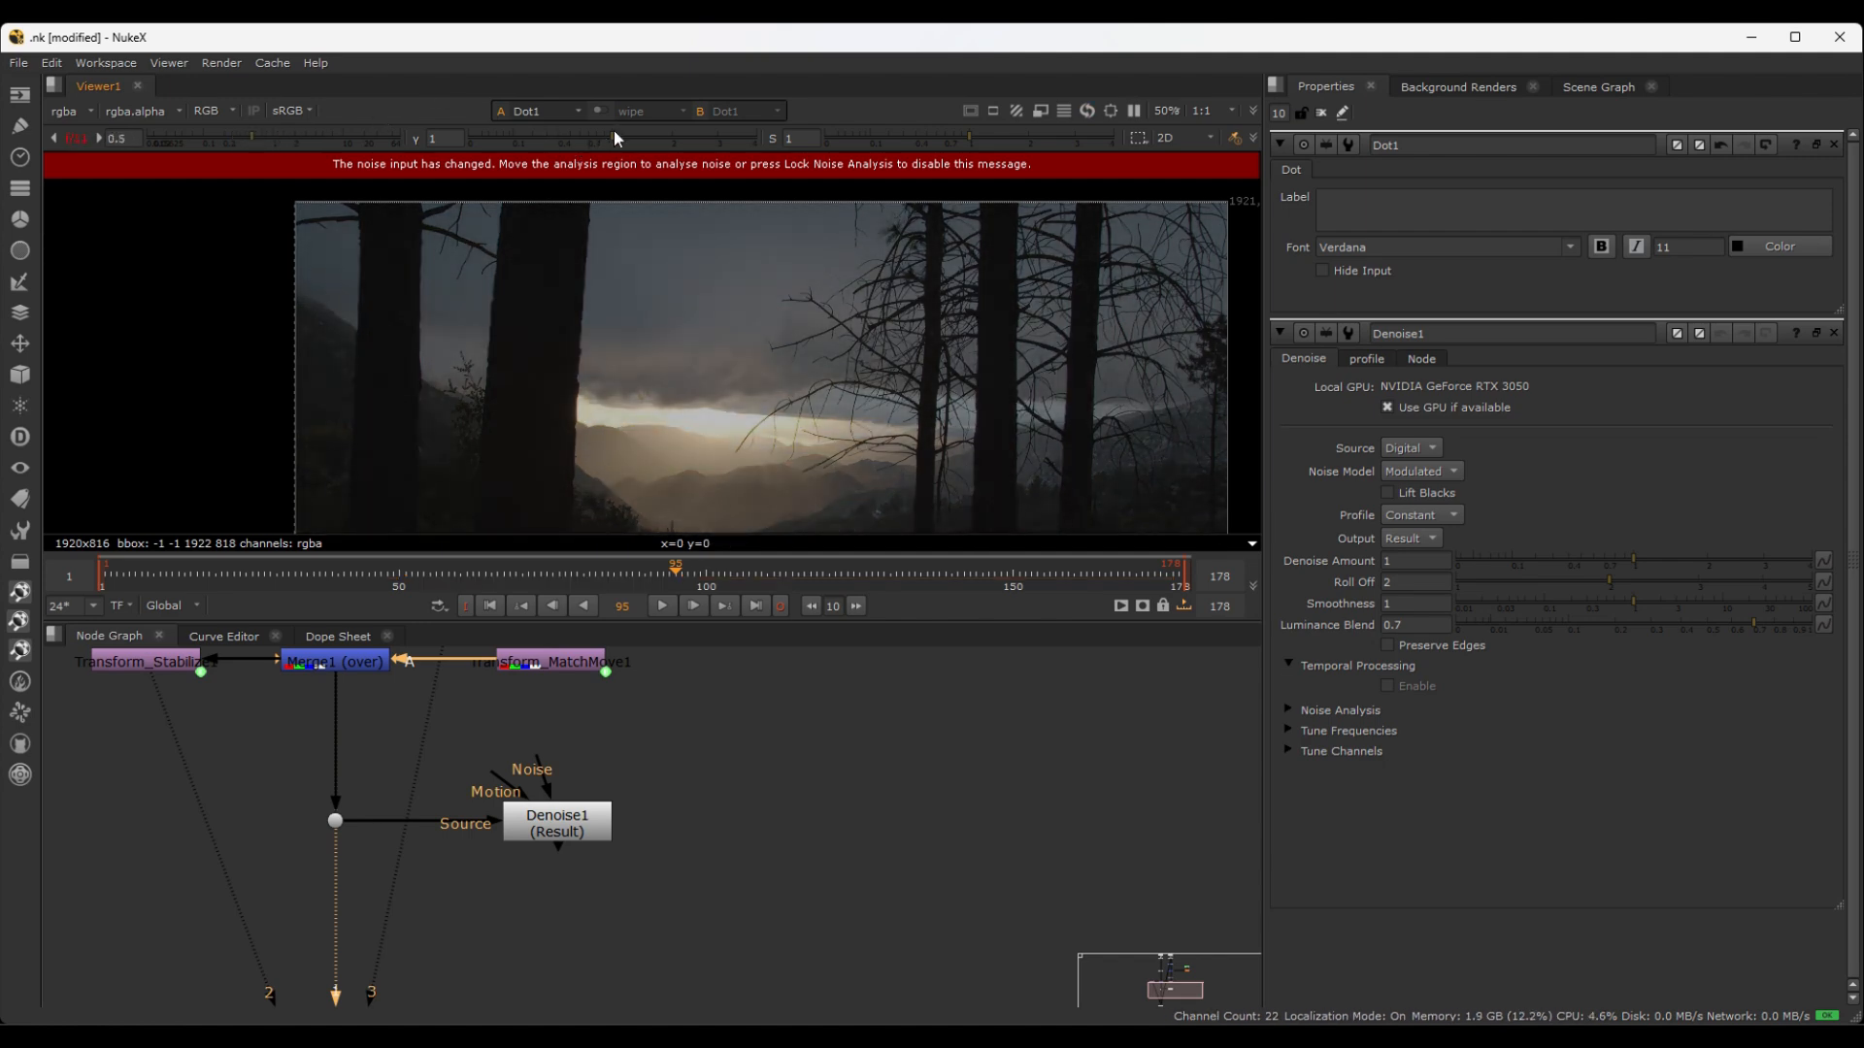
mouse_move(614, 130)
mouse_down()
mouse_move(649, 130)
mouse_move(559, 136)
mouse_move(583, 131)
mouse_up()
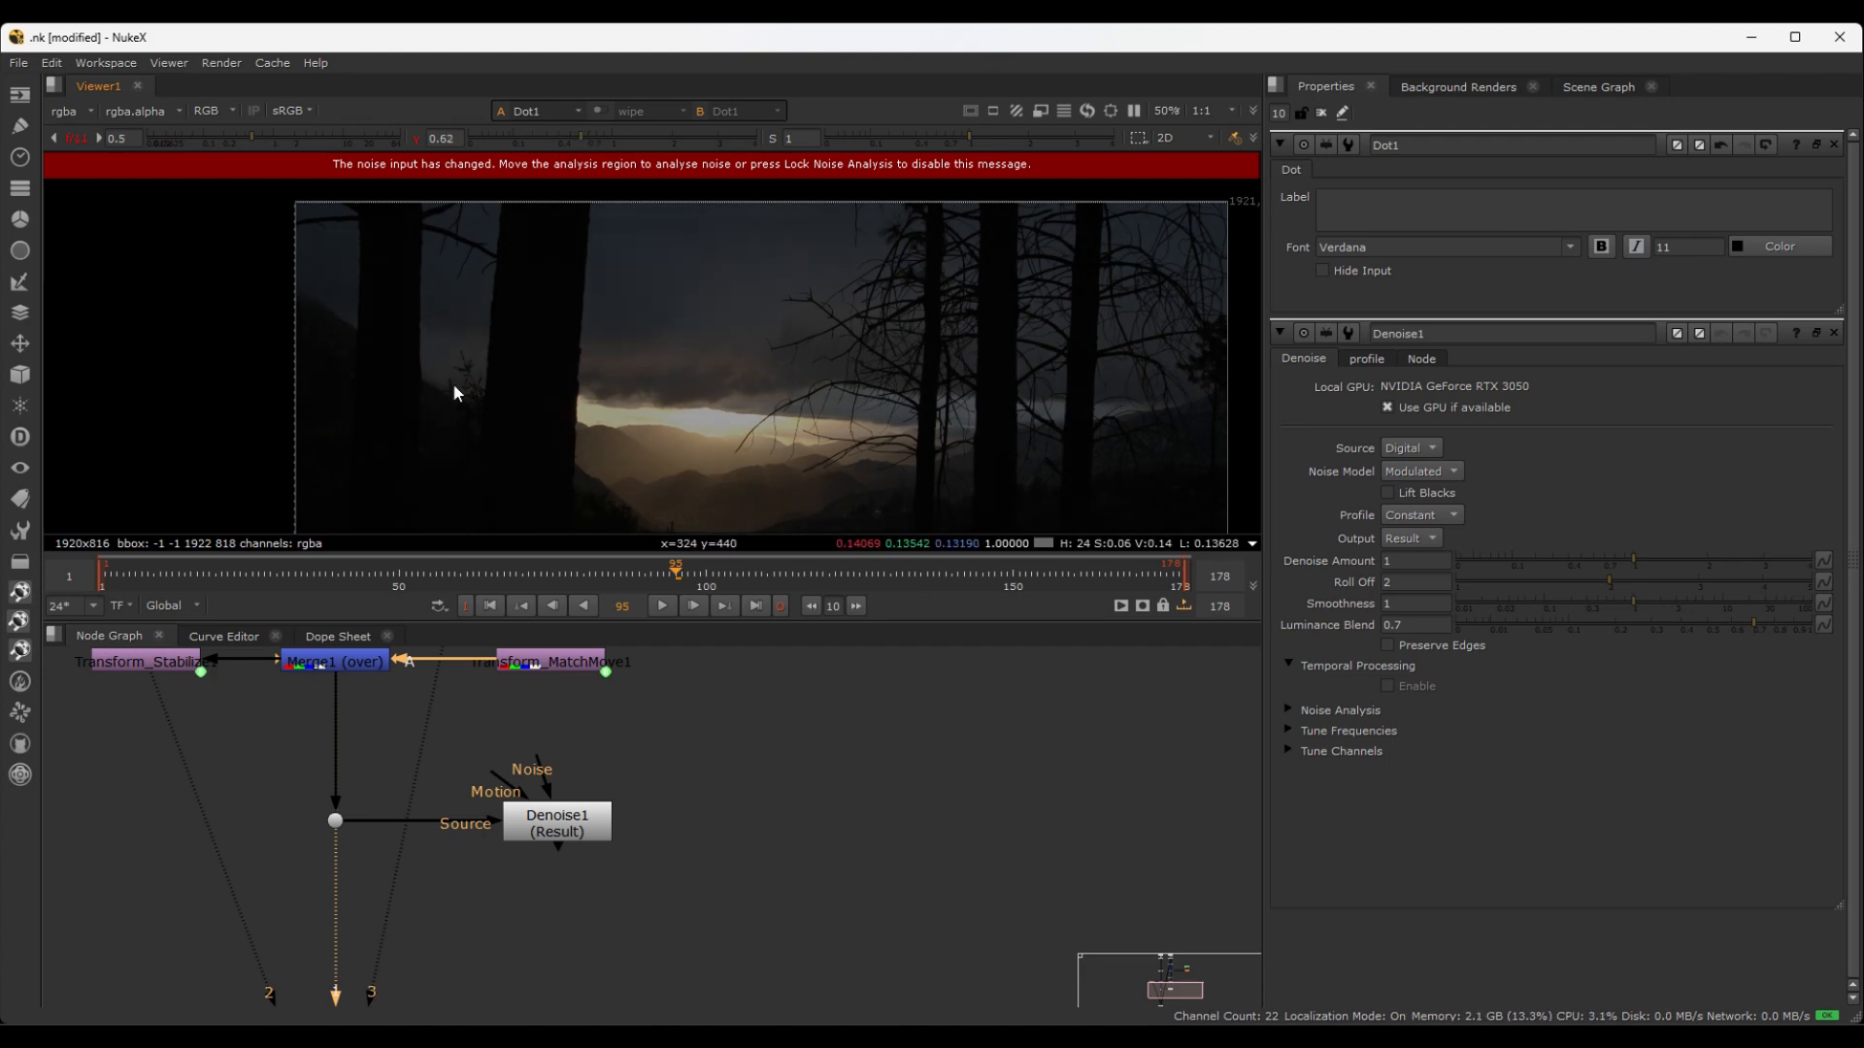
middle_drag(453, 384, 458, 271)
drag(340, 470, 337, 215)
middle_drag(415, 221, 422, 396)
scroll(329, 333, up, 1)
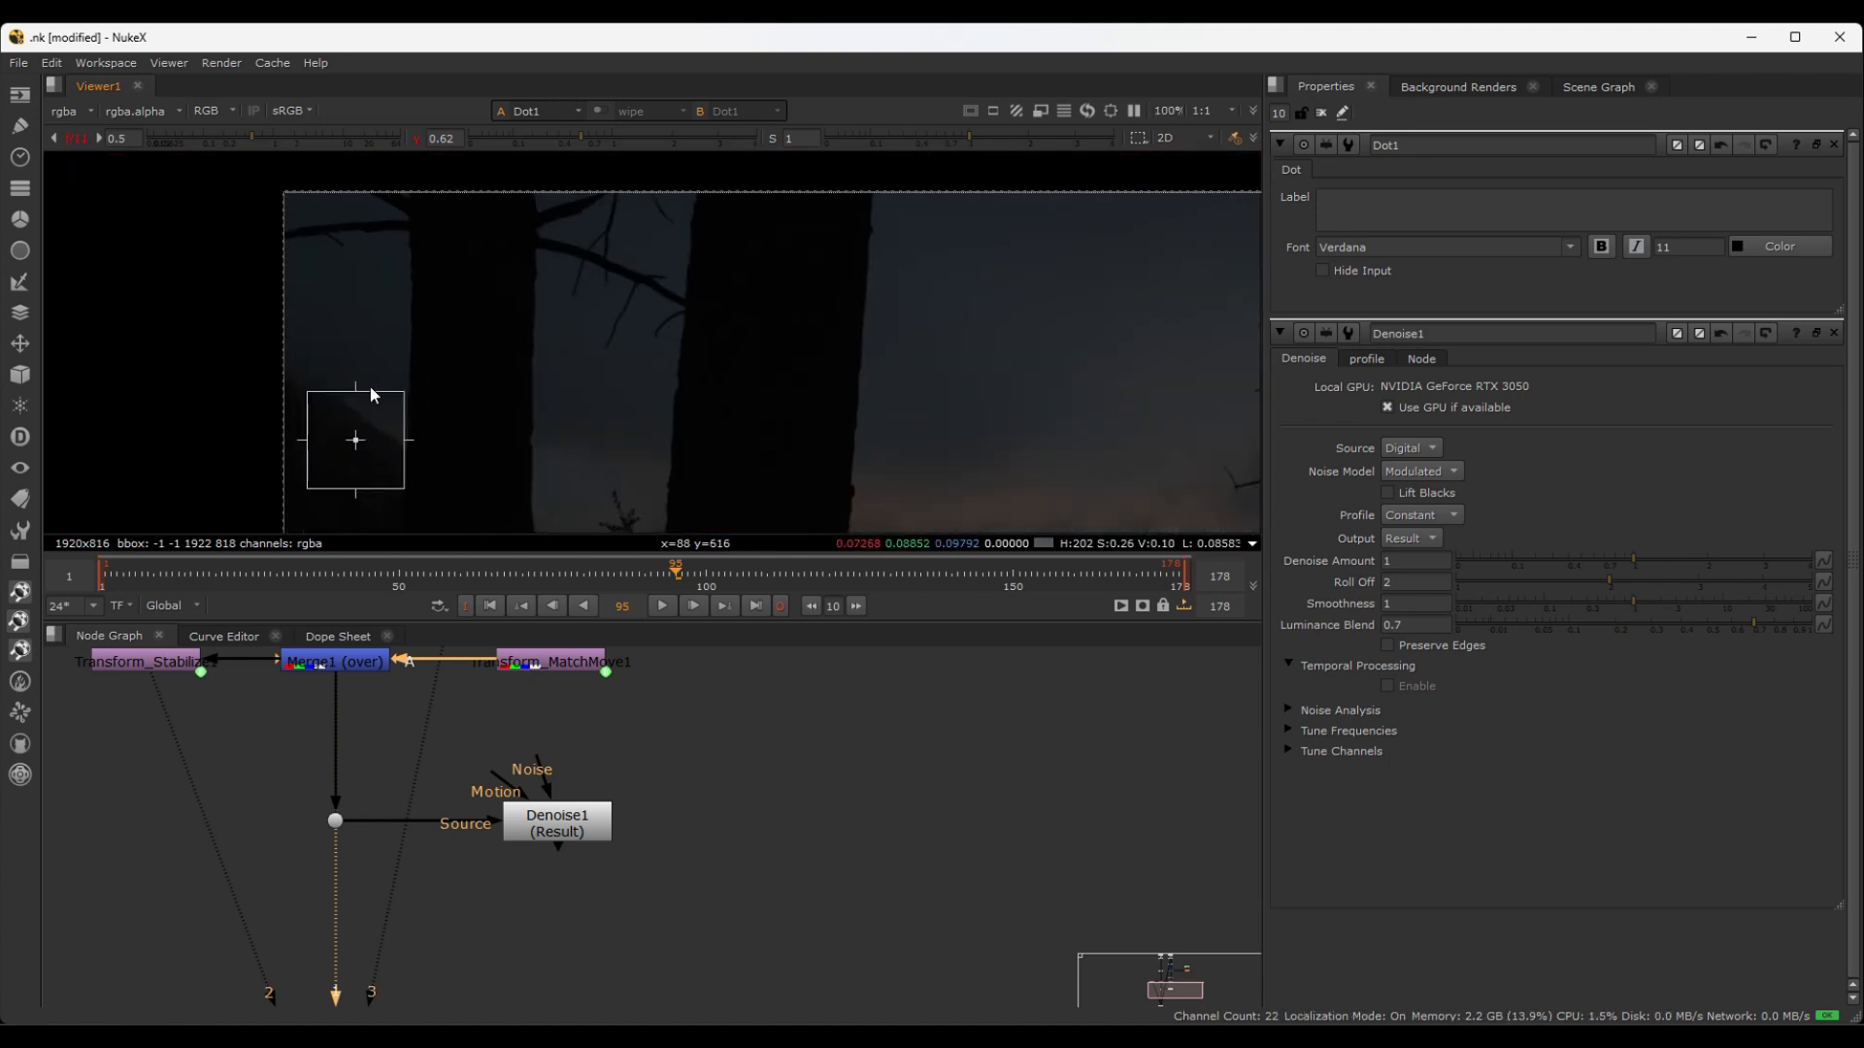
drag(357, 438, 351, 312)
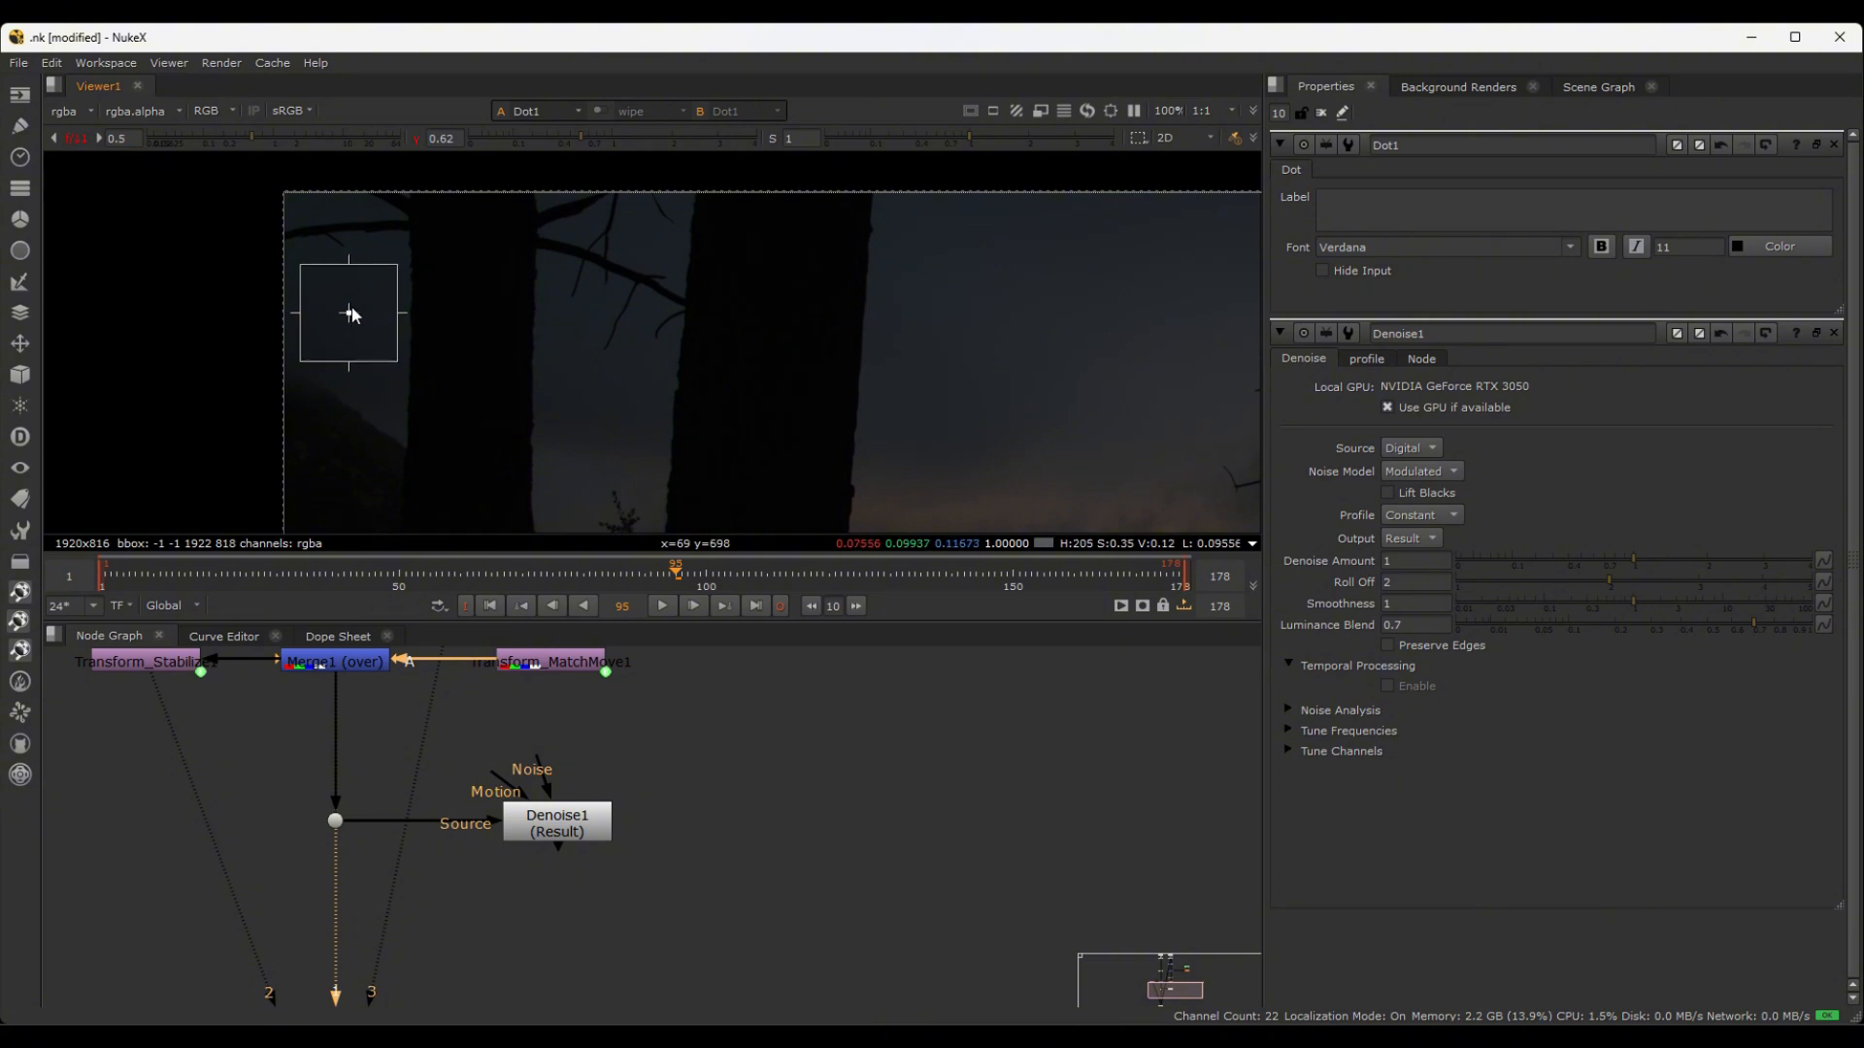
click(417, 139)
click(69, 137)
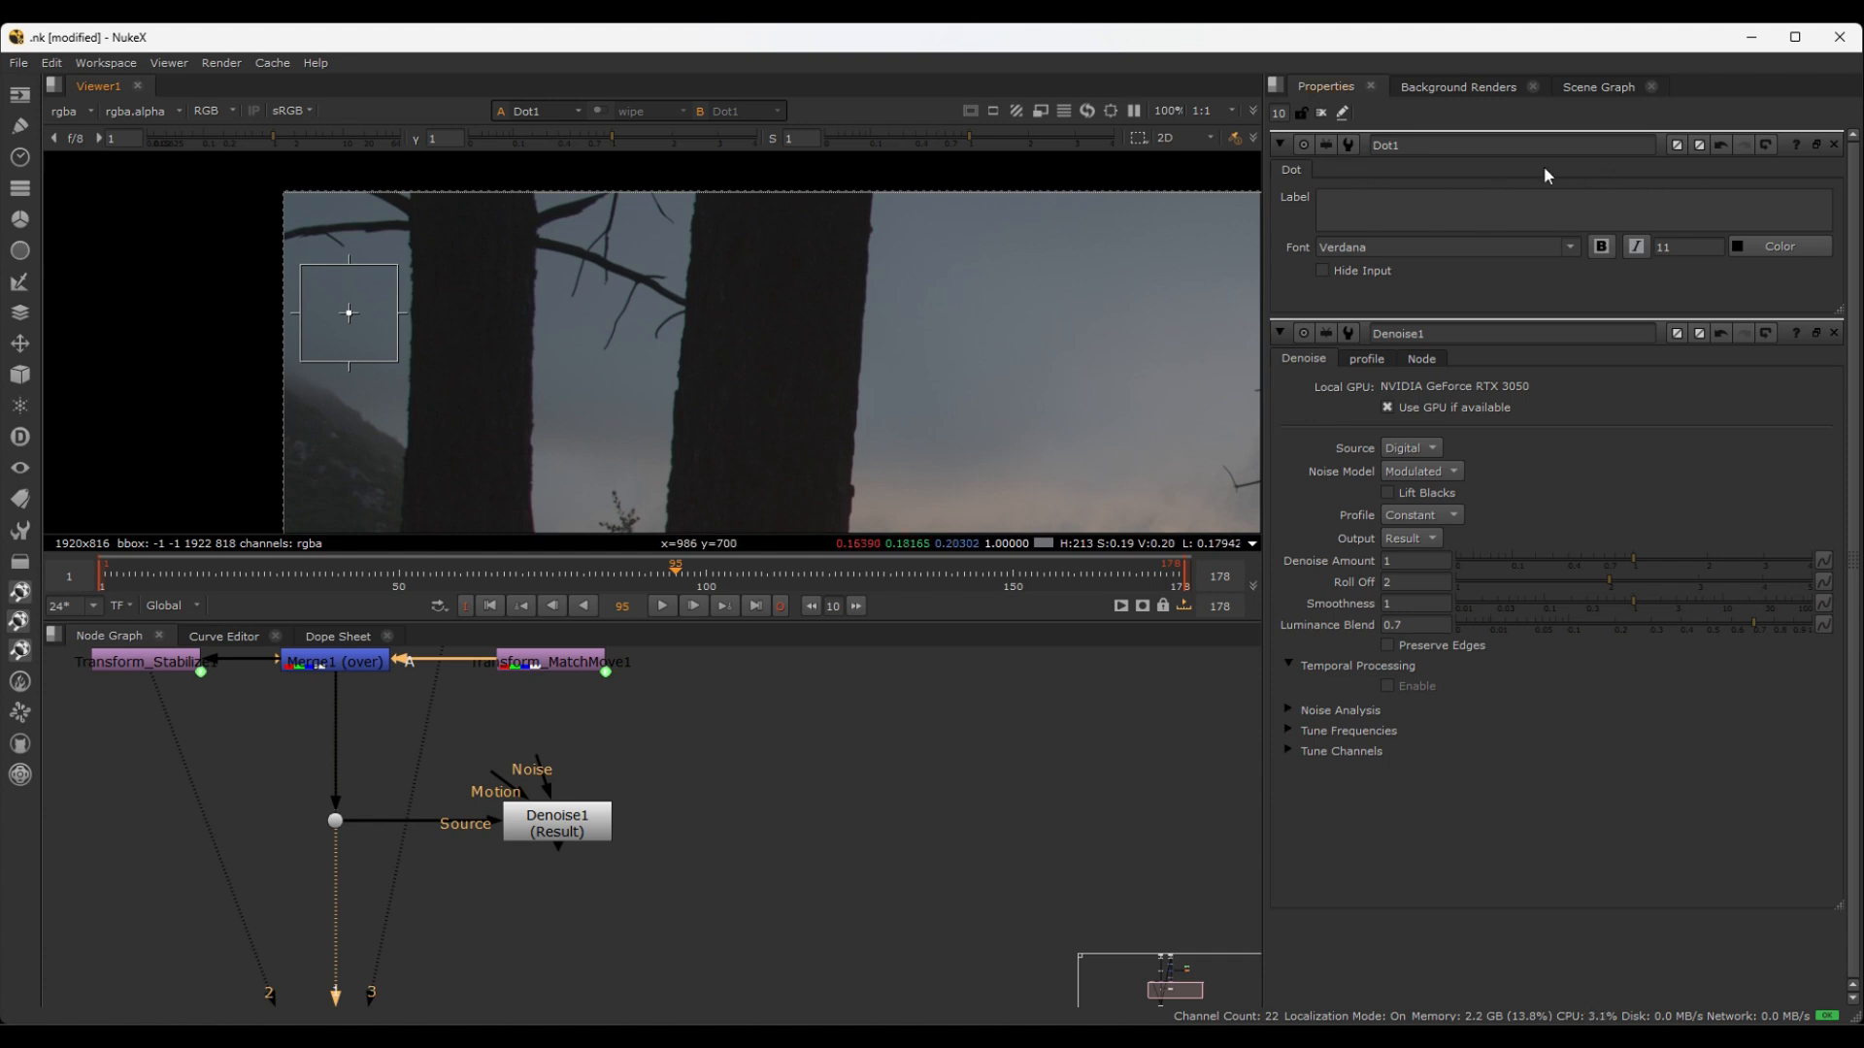
- Close the Dot's properties and expand the Noise Analysis settings of the Denoise node
click(1834, 143)
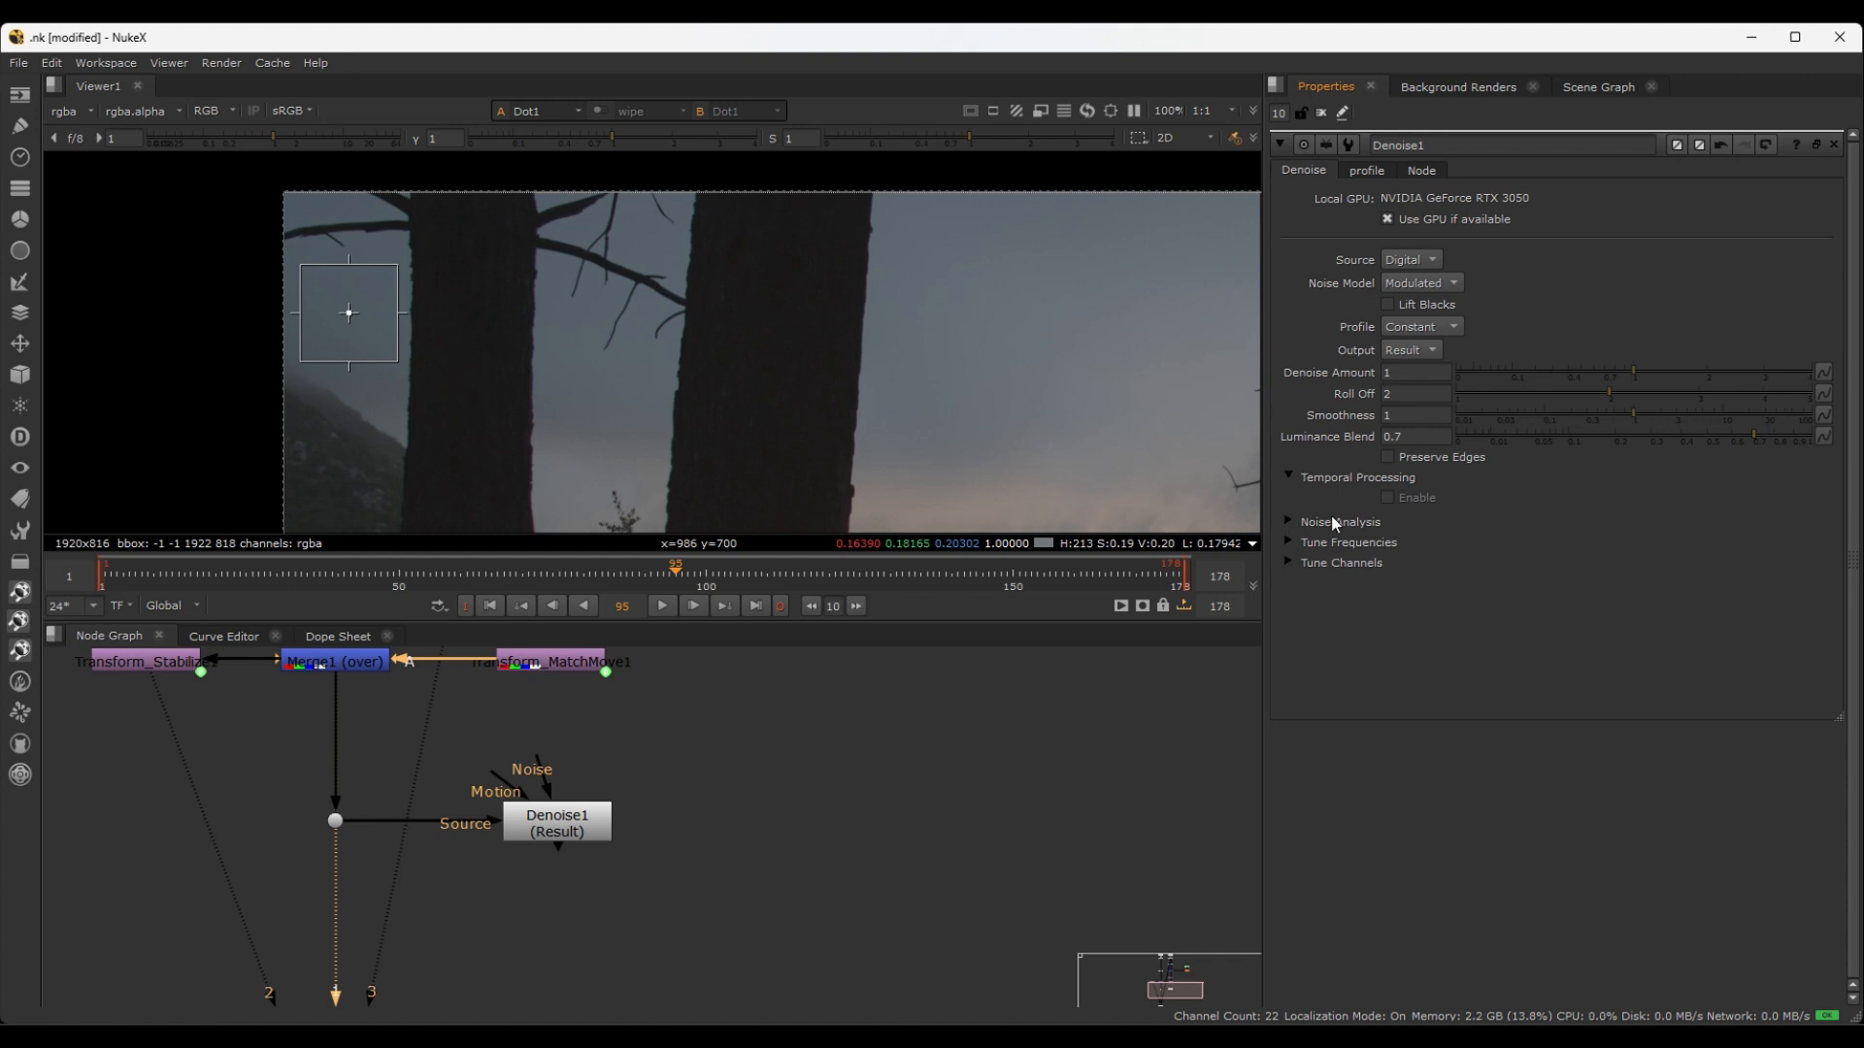
click(1289, 522)
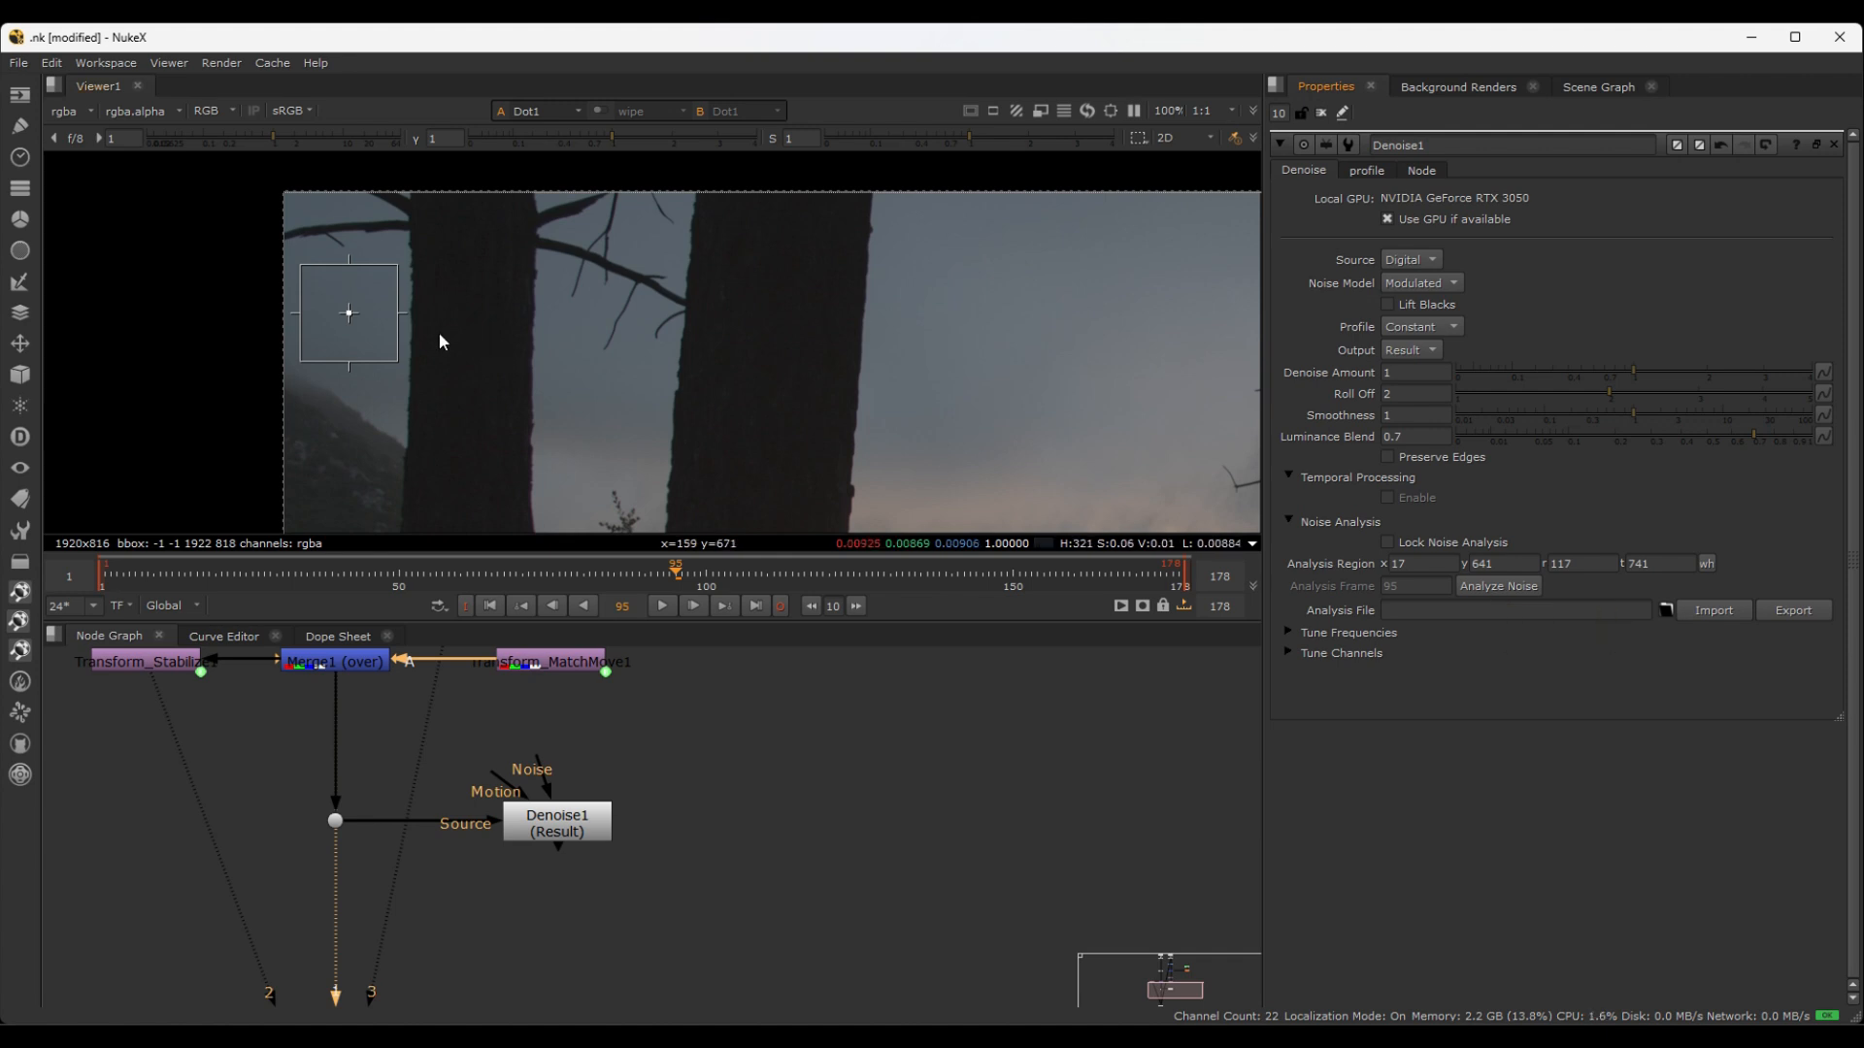
- Raise the viewer gain to 2.9 and inspect the noise around the analysis region and neighbouring tree trunks
scroll(476, 335, up, 3)
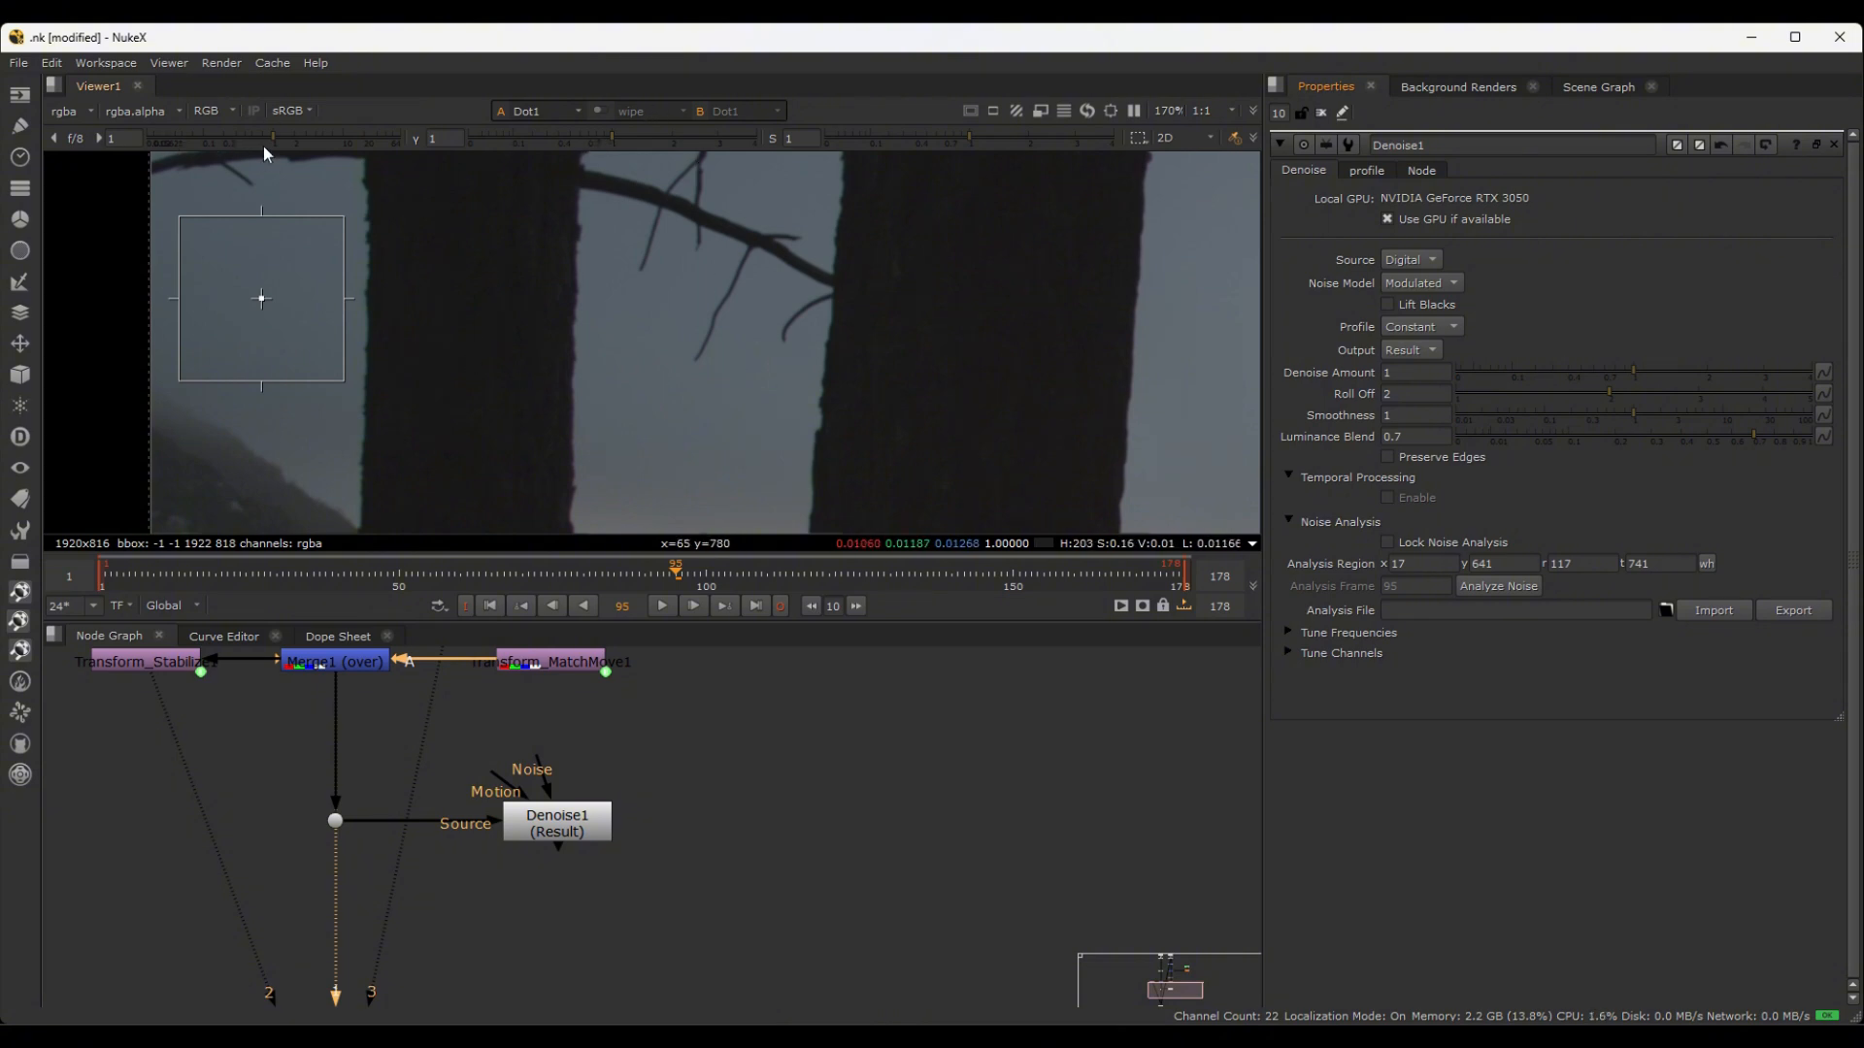
drag(272, 131, 305, 132)
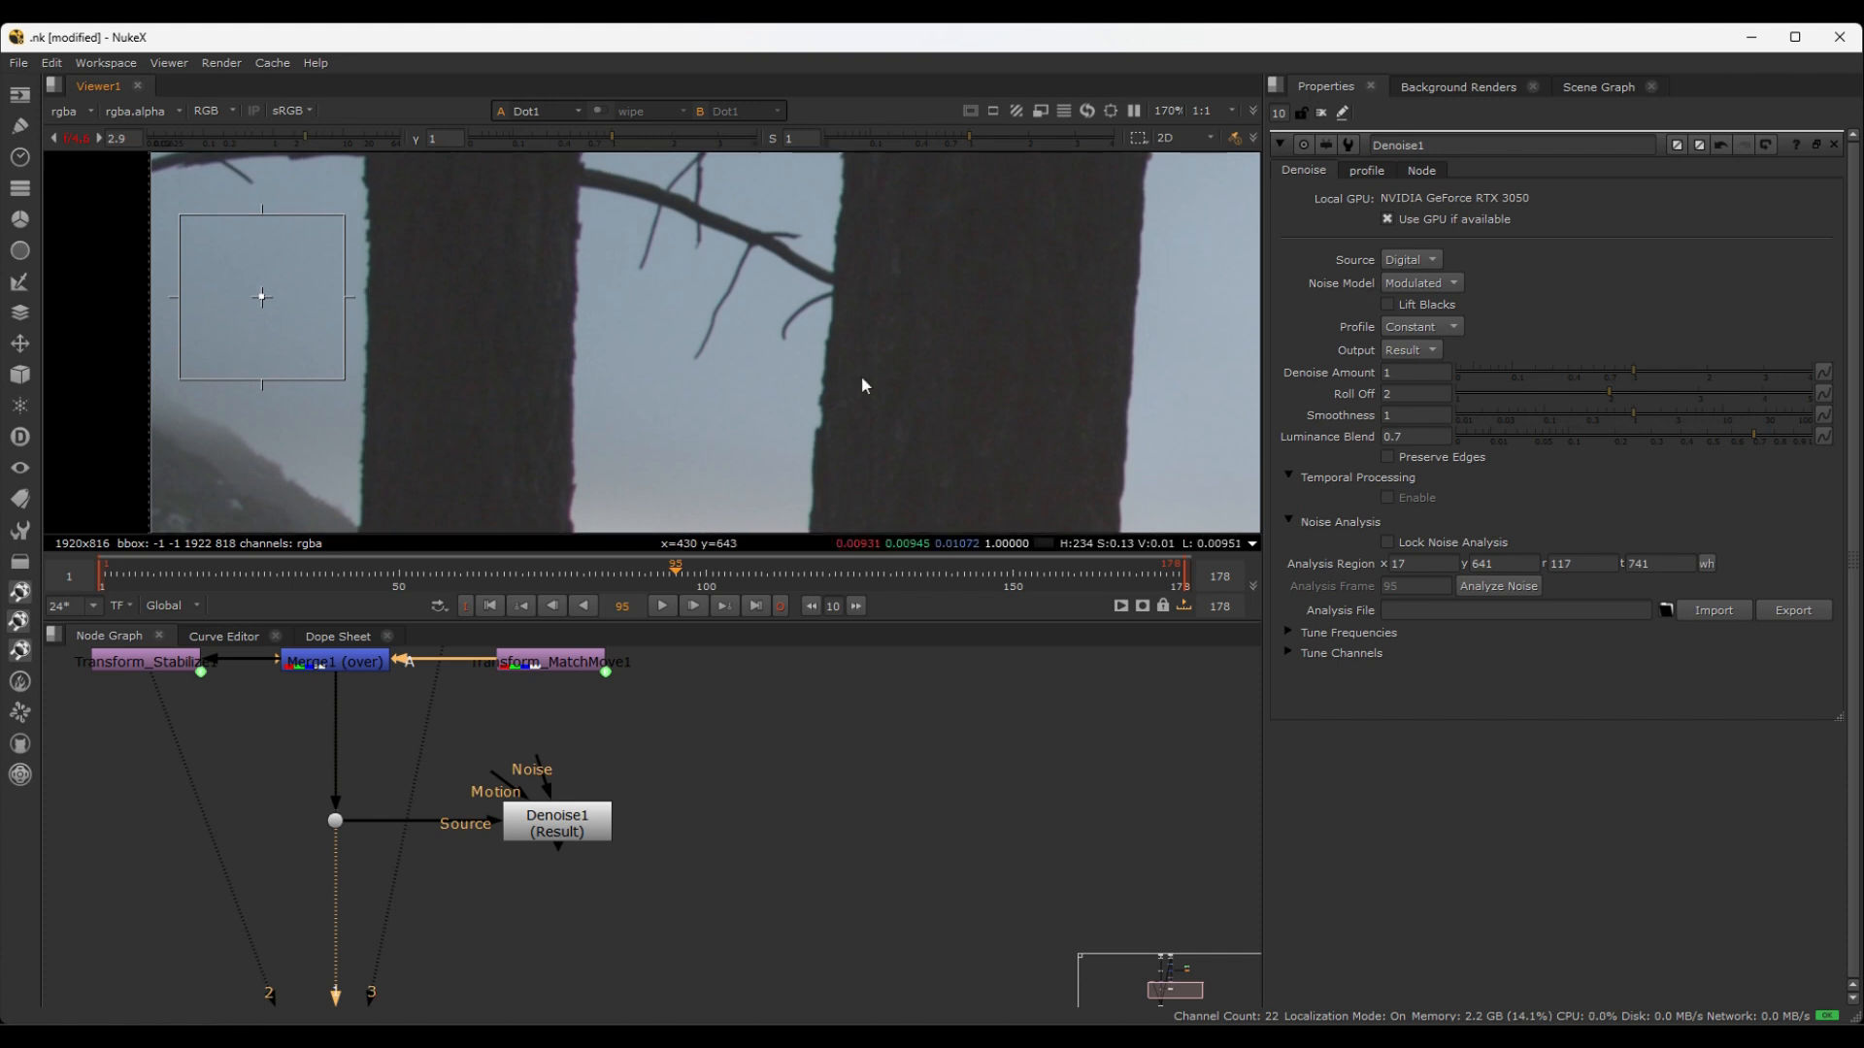
middle_drag(860, 376, 965, 349)
scroll(687, 336, up, 1)
middle_drag(691, 320, 612, 375)
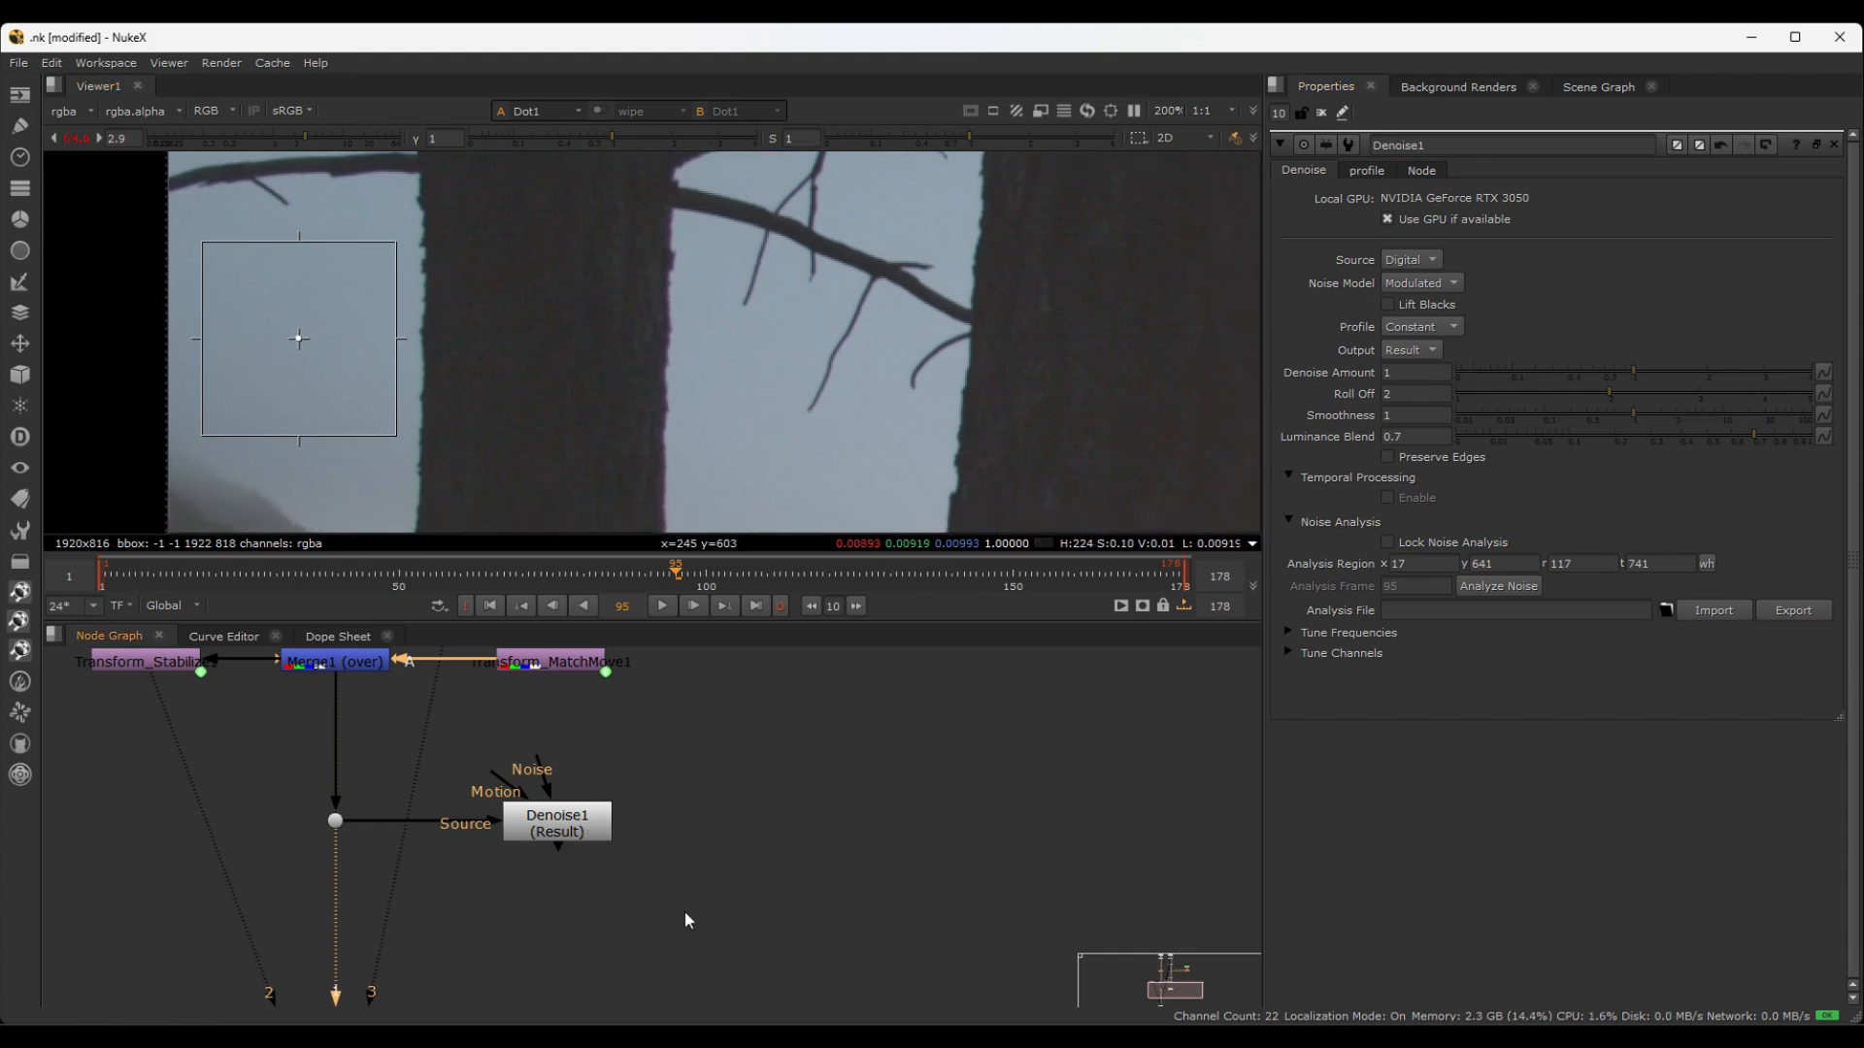
- Connect the Denoise node to viewer input 2 and display its result
middle_drag(589, 883, 627, 751)
click(595, 691)
scroll(702, 731, down, 3)
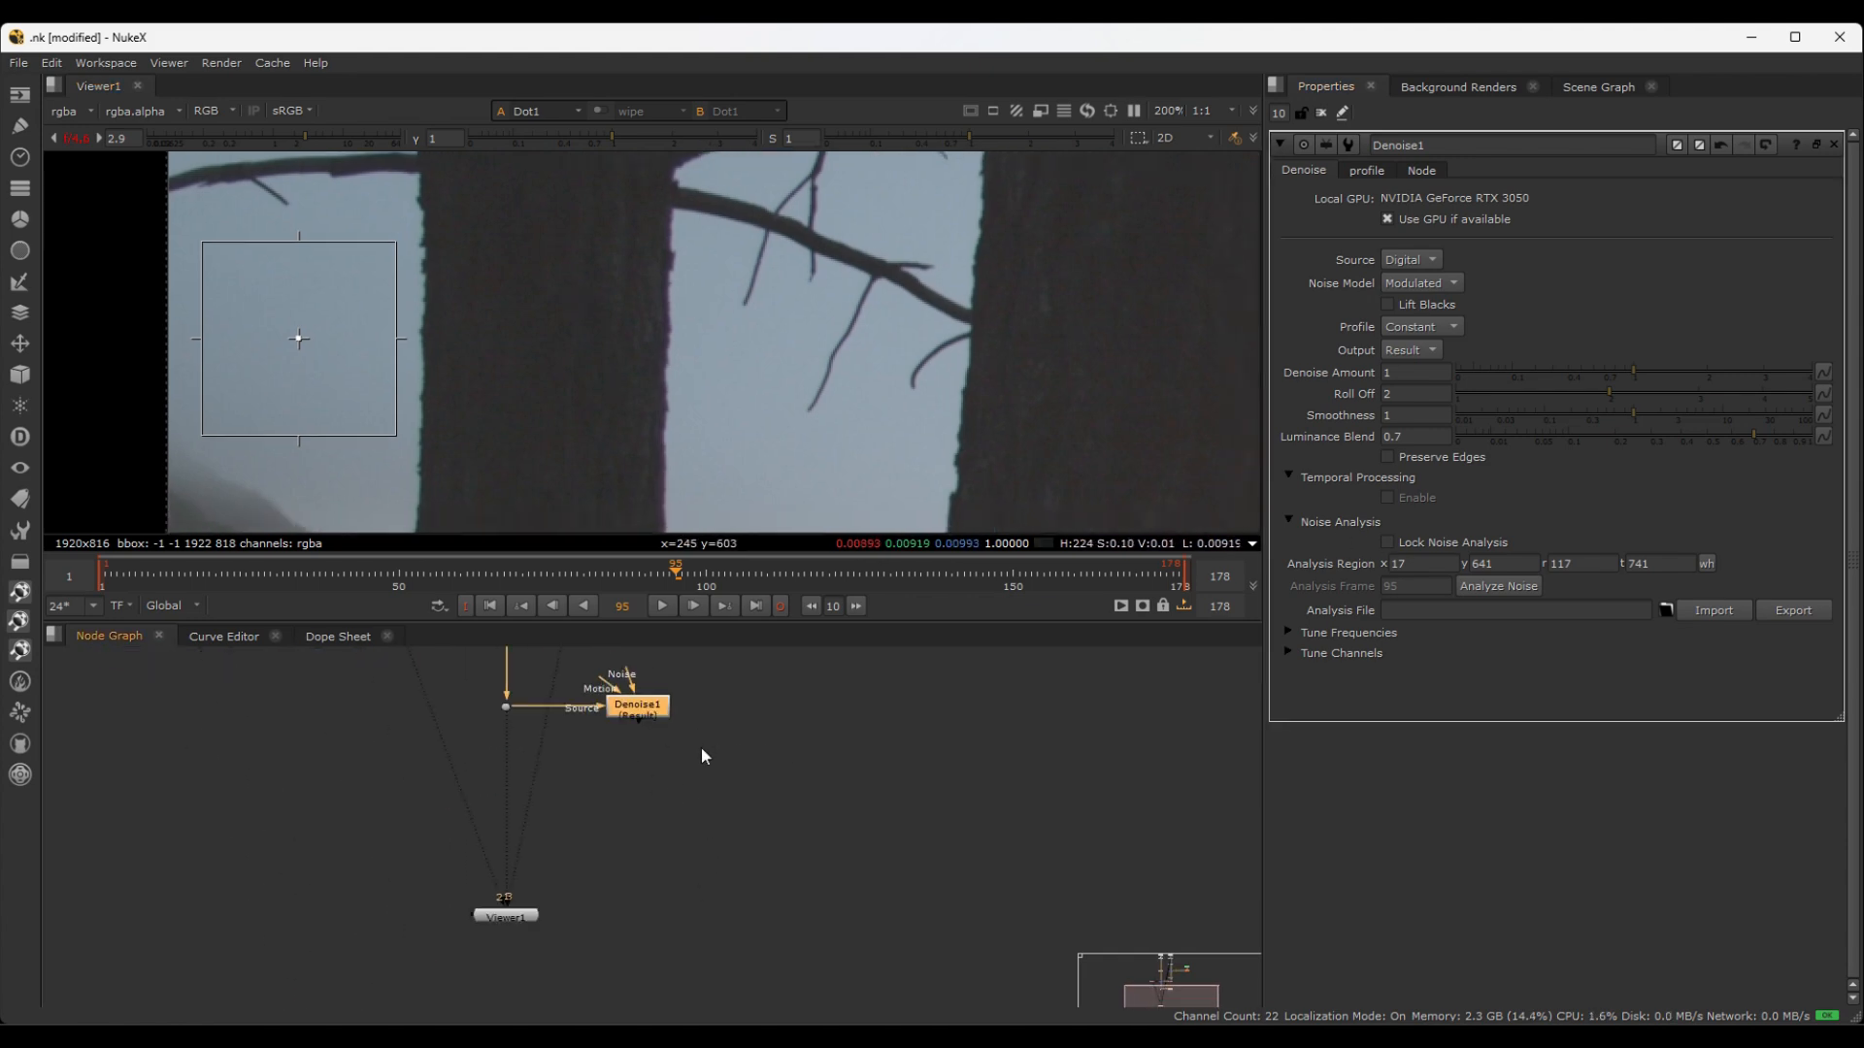
key(2)
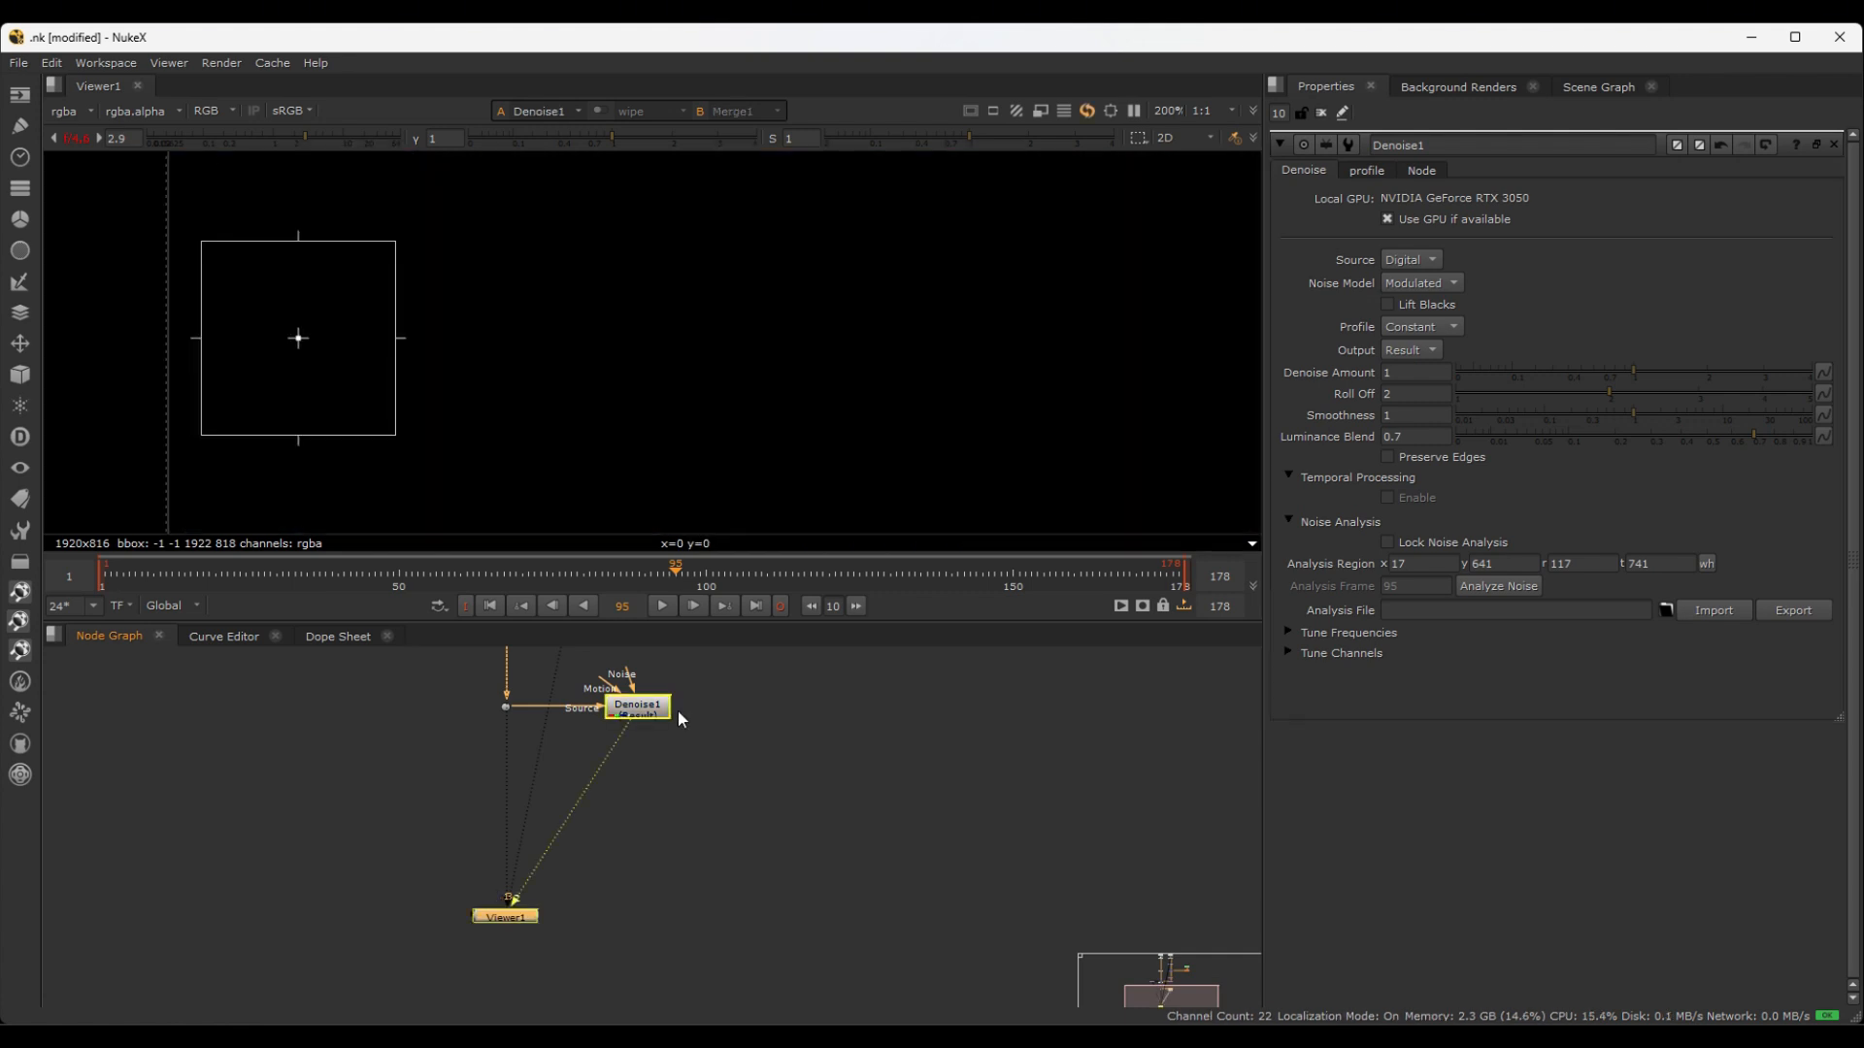
- Compare the leftmost tree trunk close up with the Denoise node repeatedly disabled and enabled
middle_drag(678, 361, 629, 424)
scroll(498, 340, up, 4)
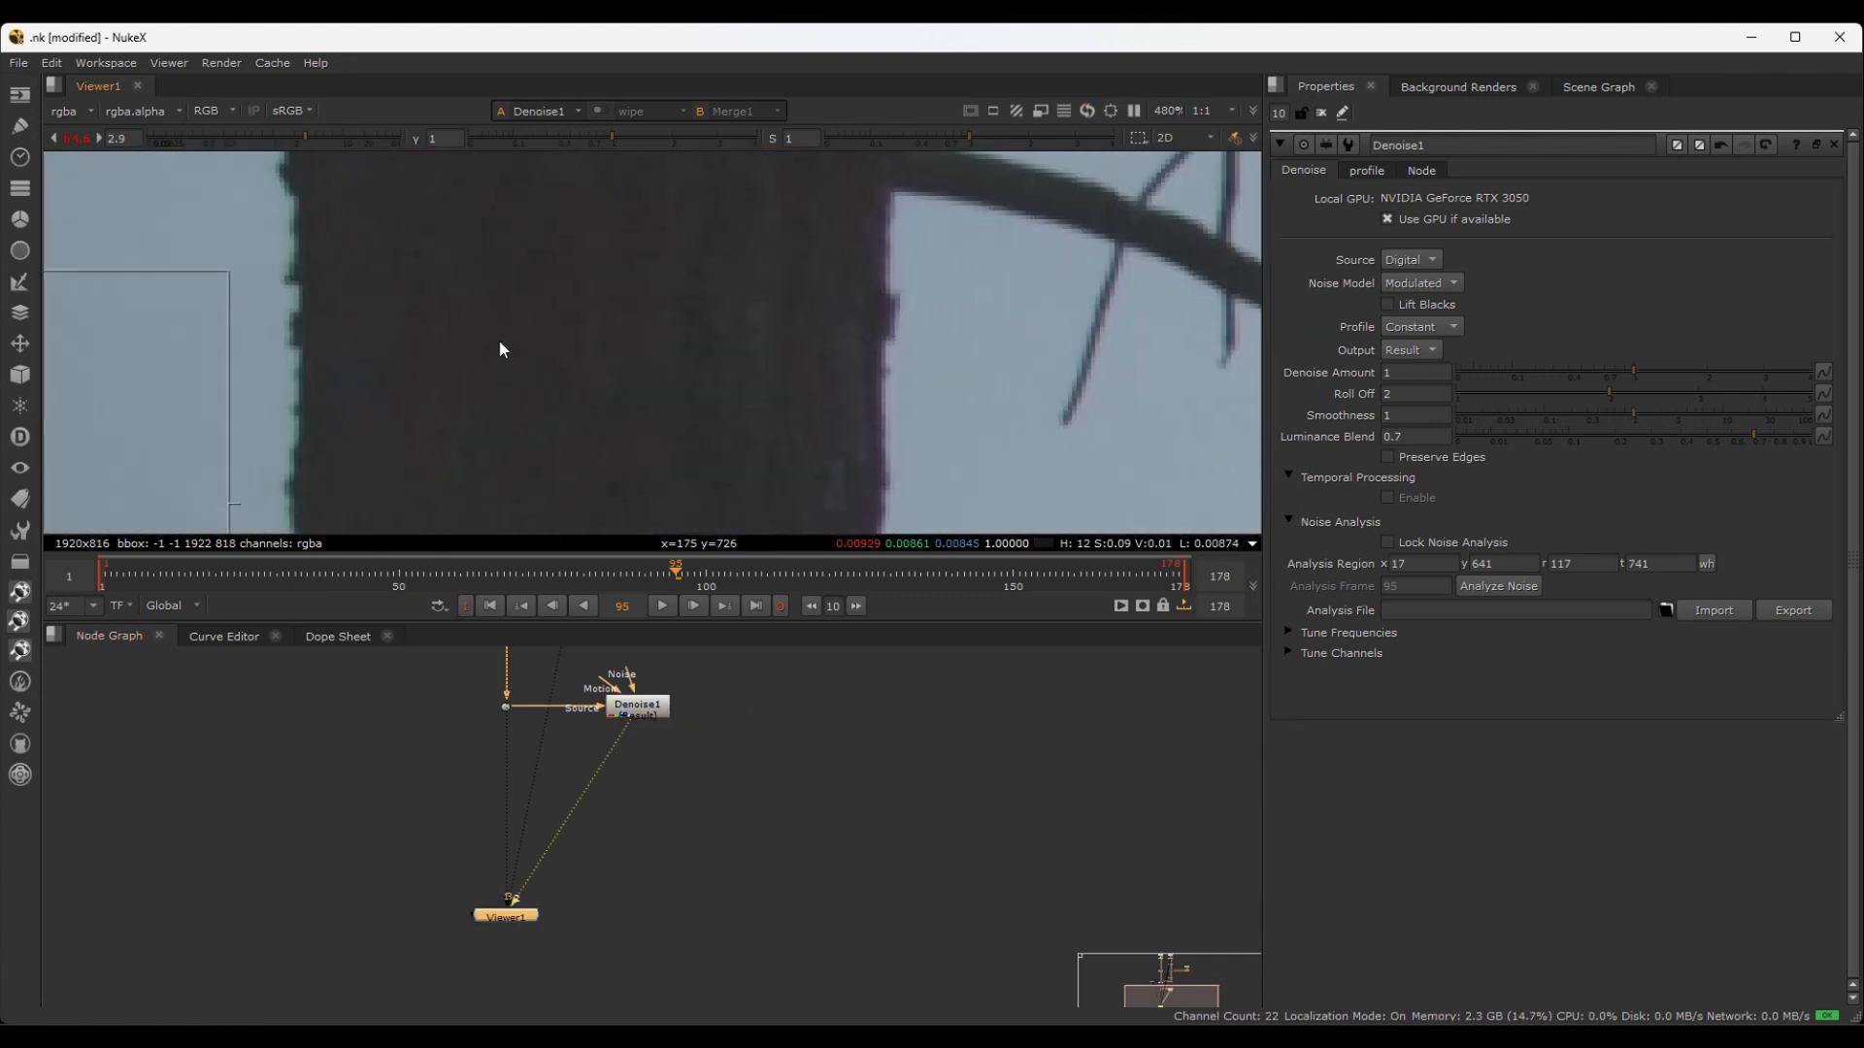
middle_drag(498, 339, 486, 307)
click(636, 706)
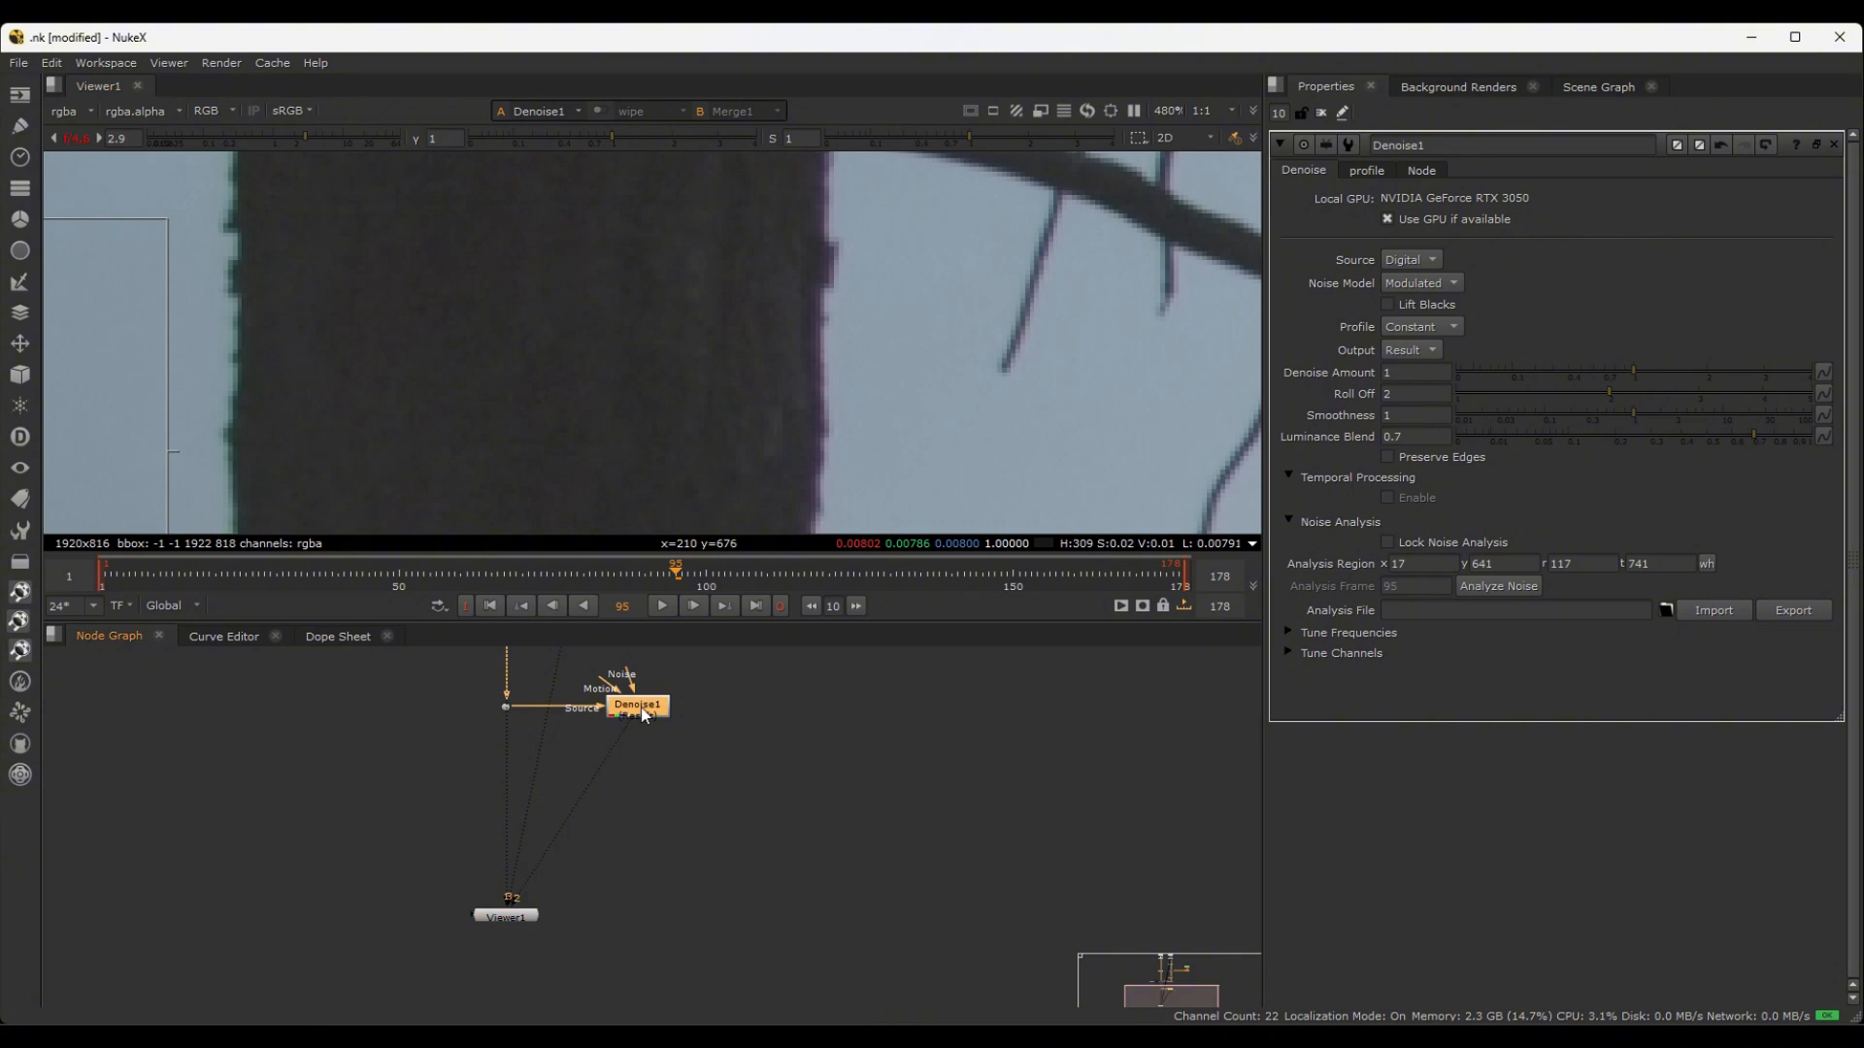
scroll(653, 303, down, 2)
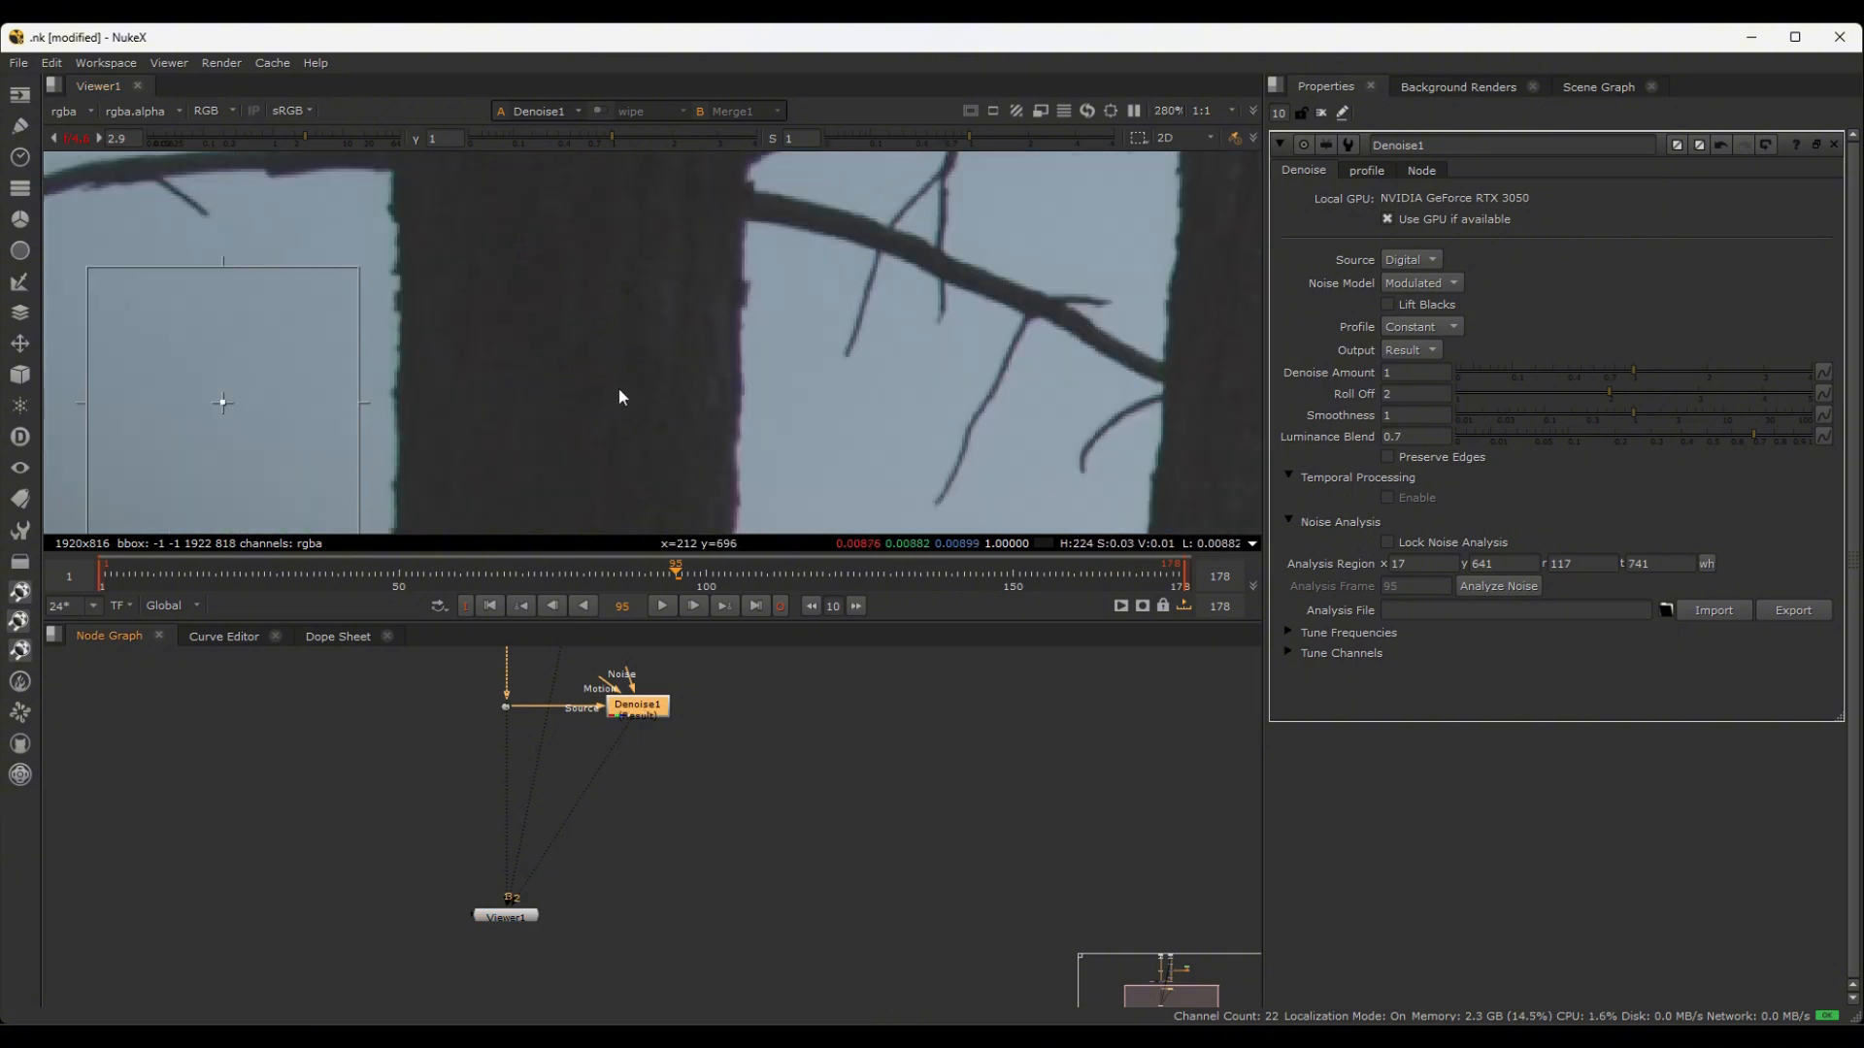
key(d)
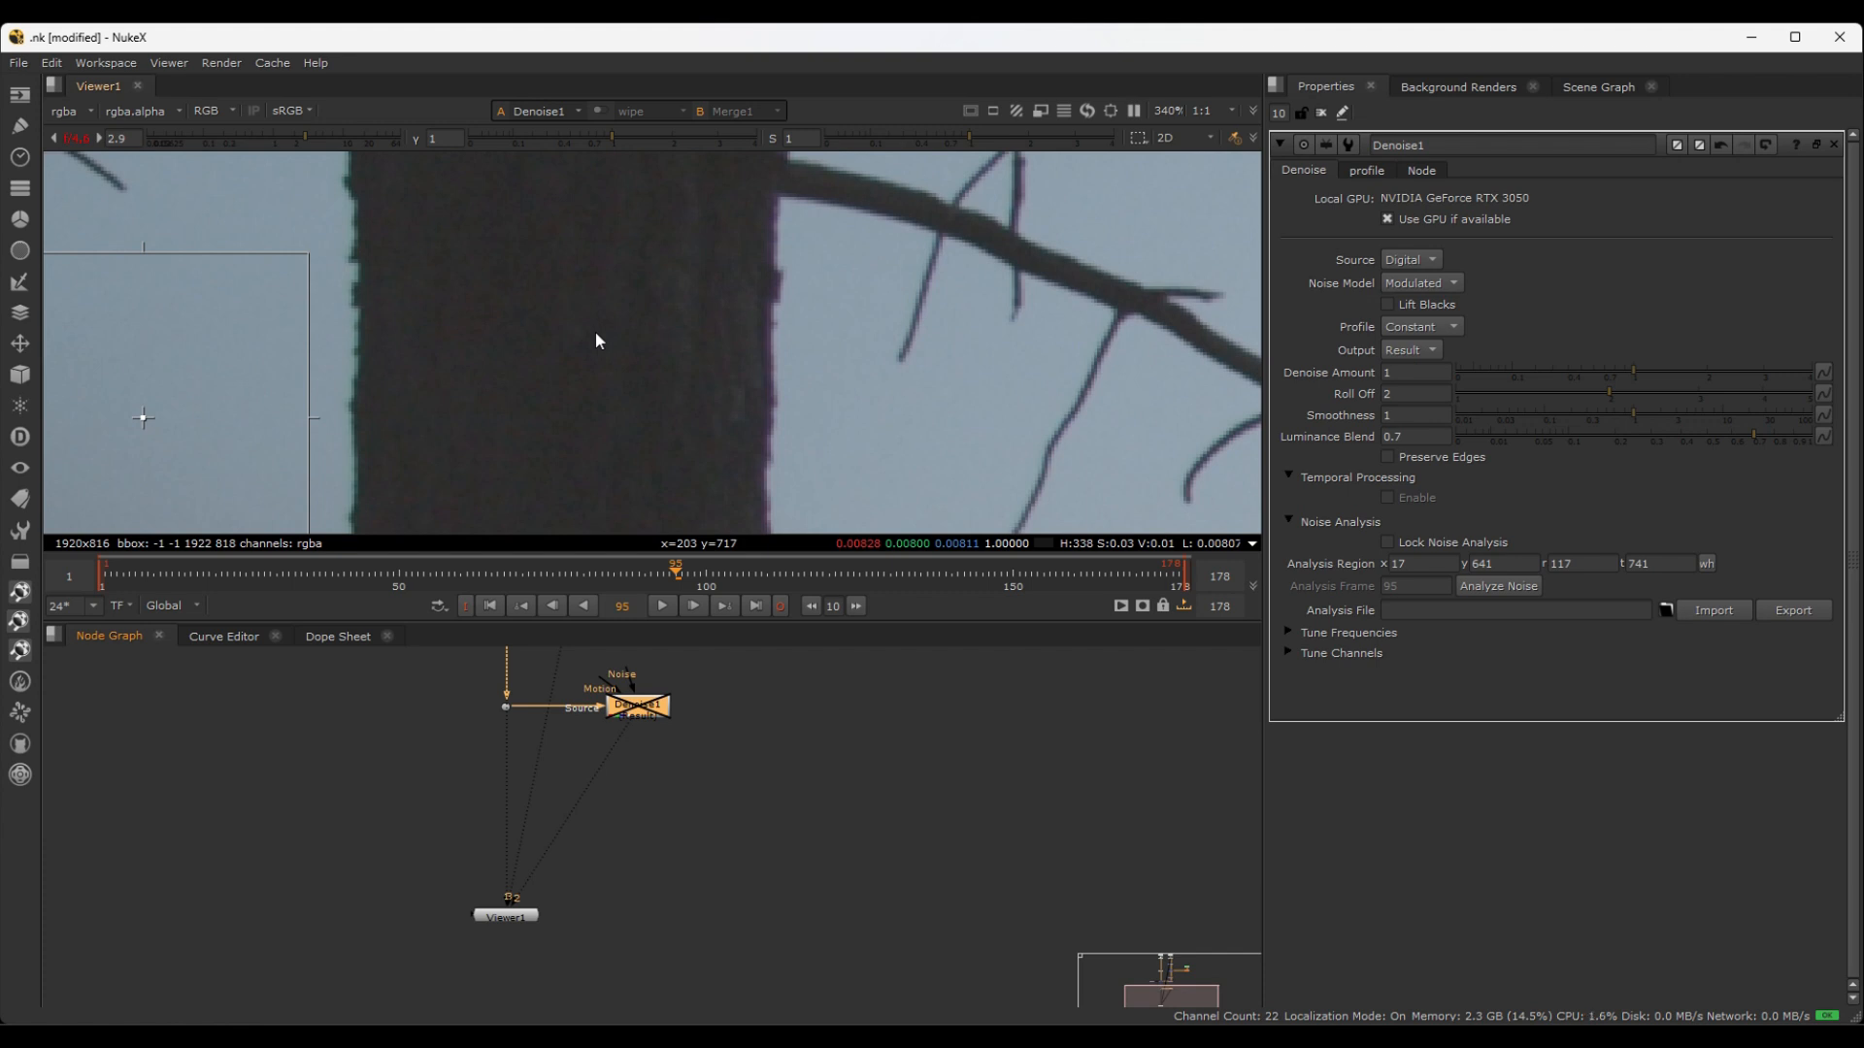
scroll(597, 340, up, 3)
key(d)
scroll(604, 346, up, 2)
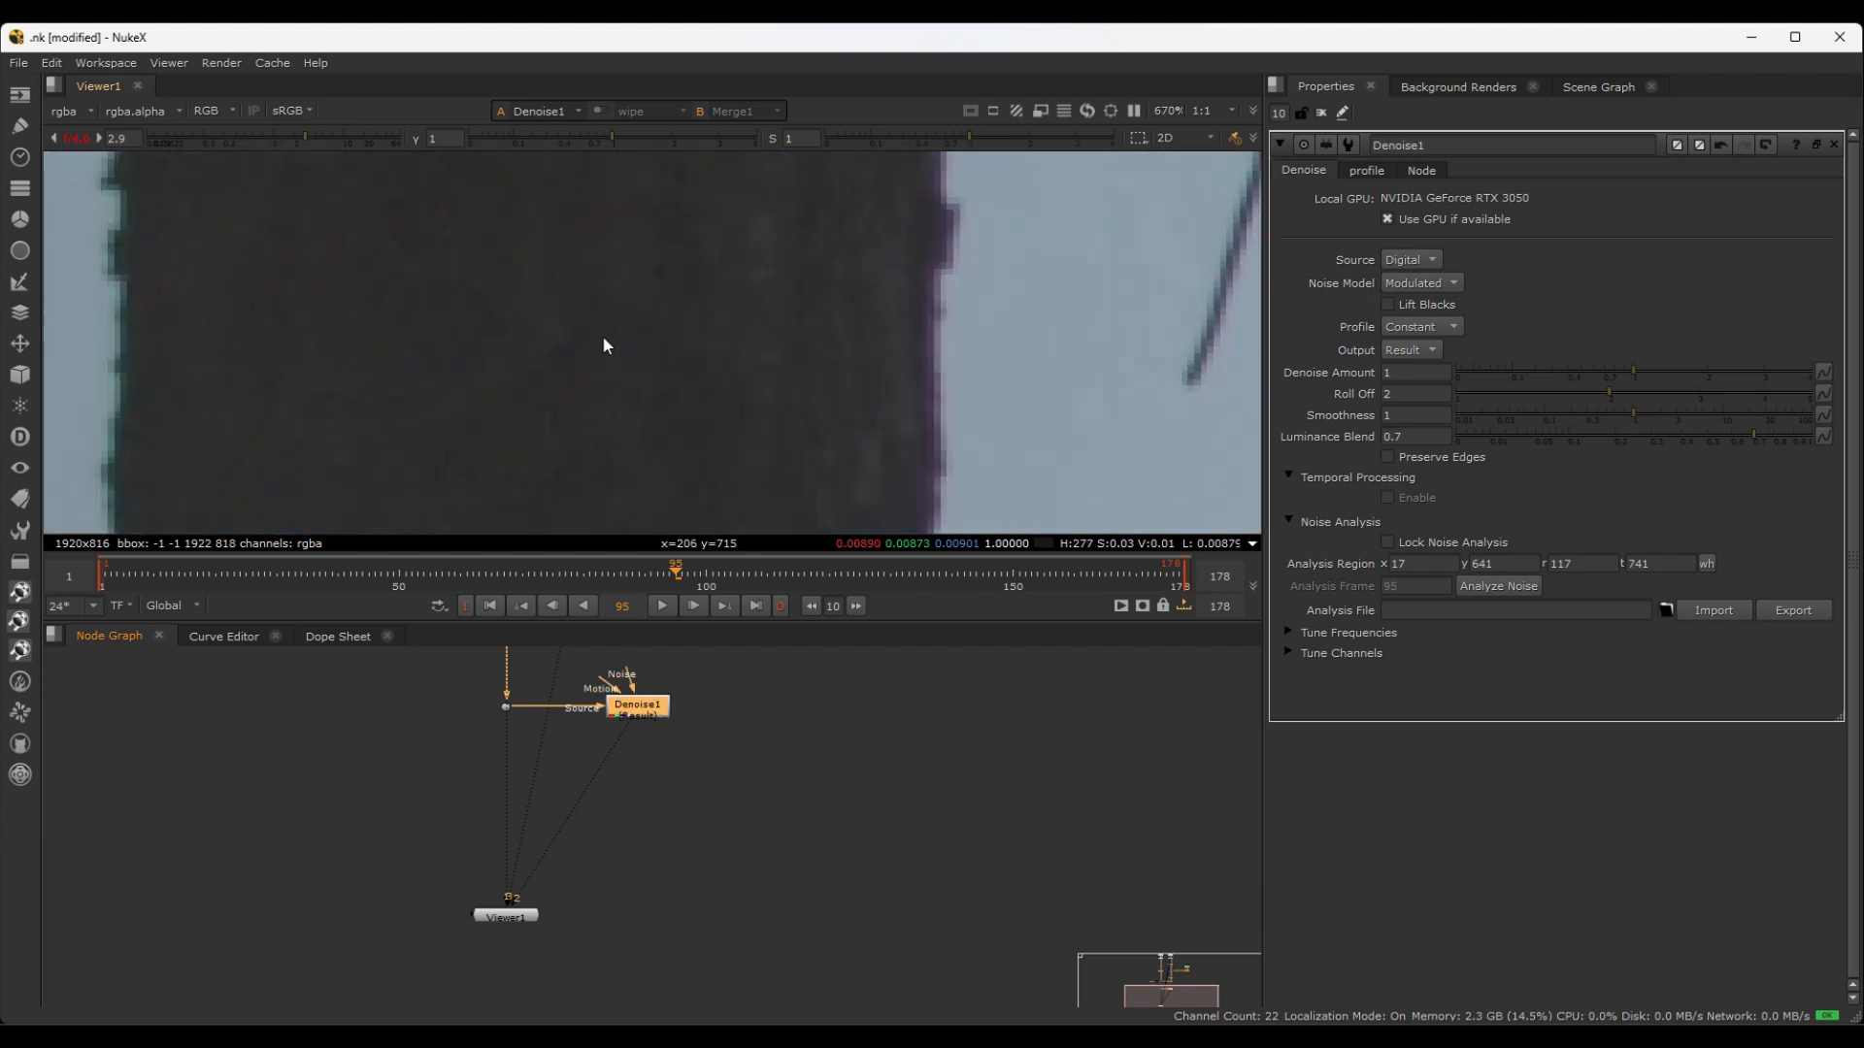
key(d)
key(d)
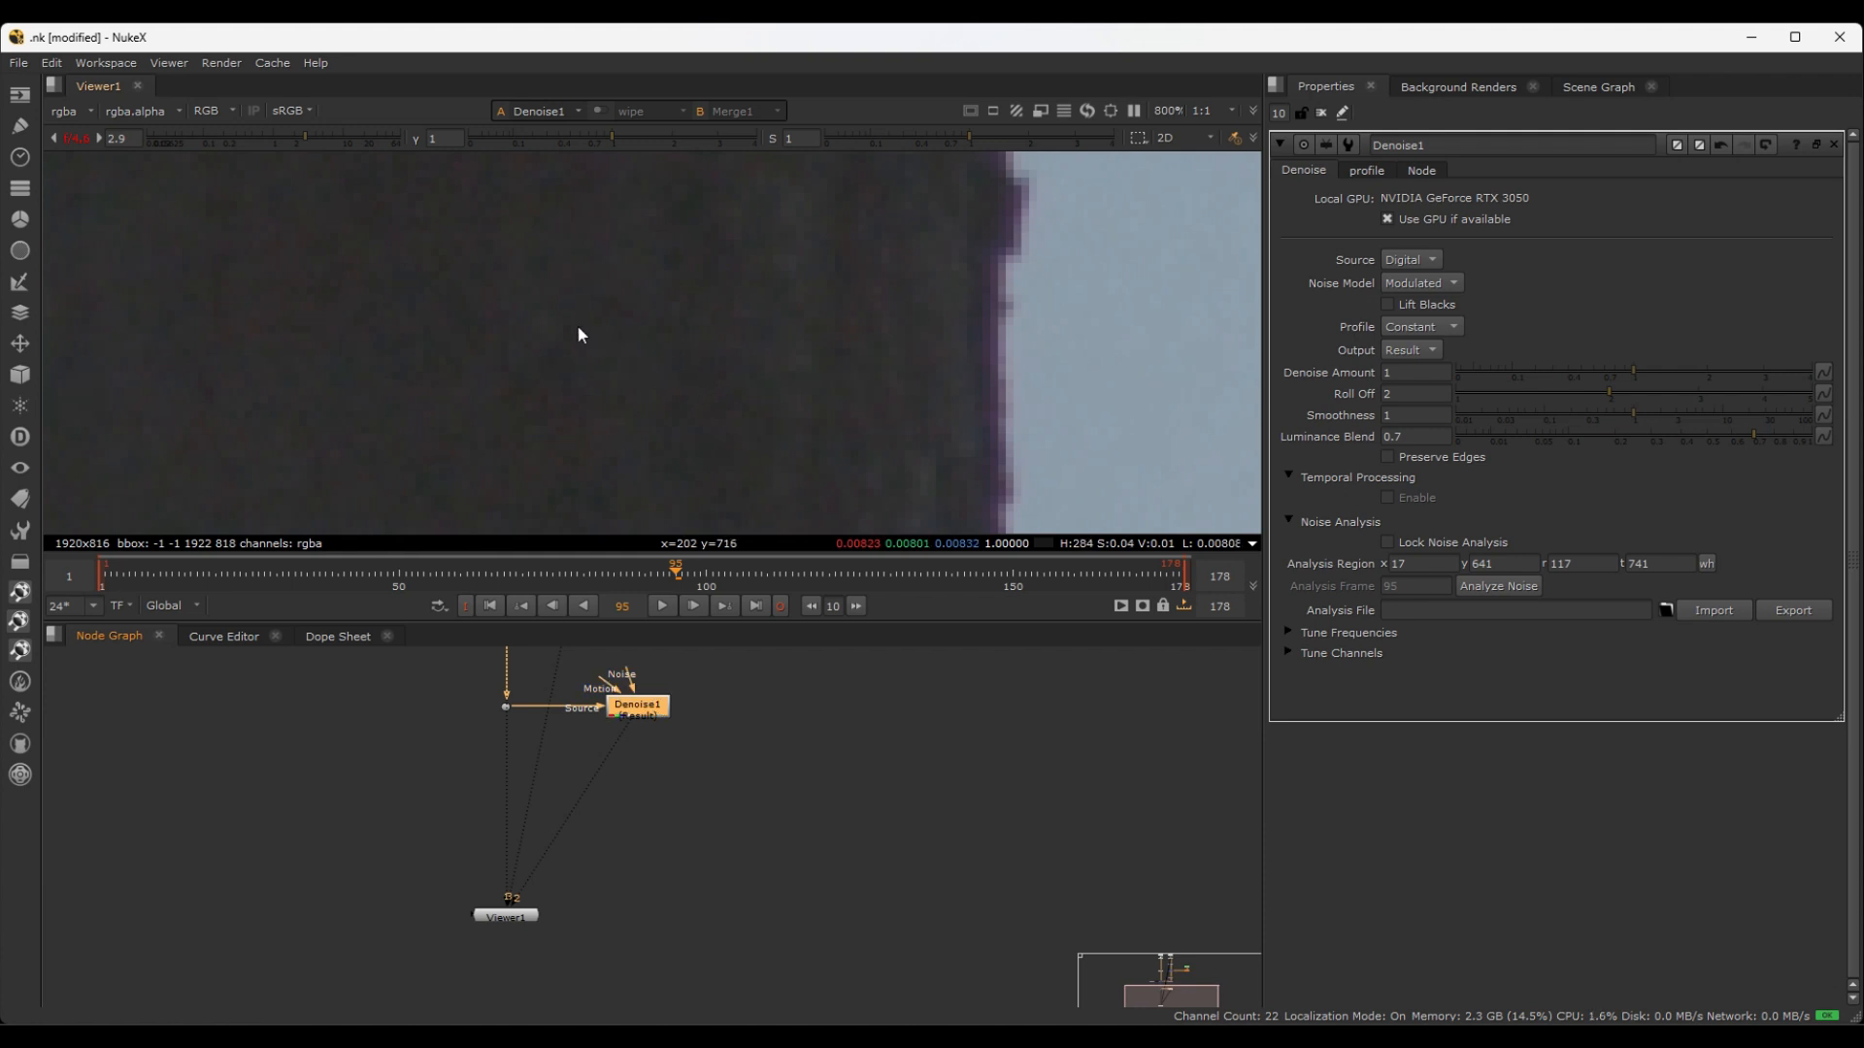
key(d)
key(d)
scroll(588, 341, down, 4)
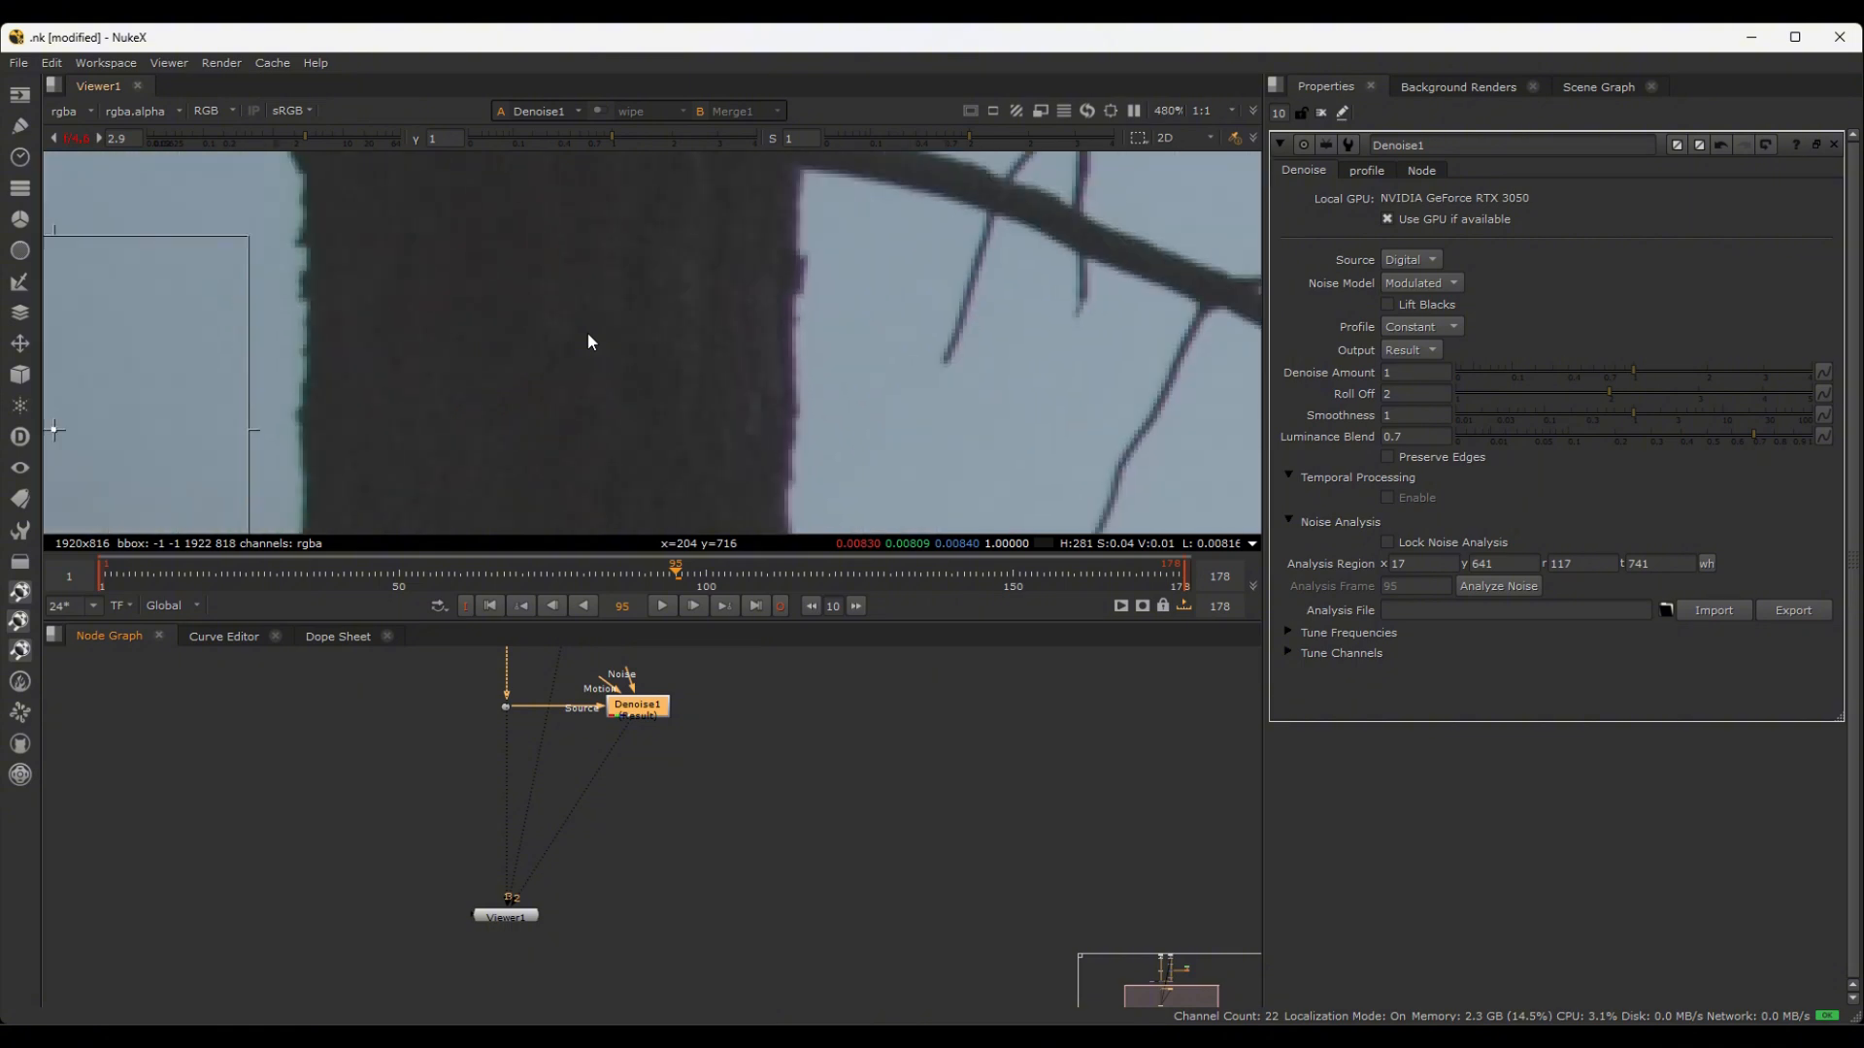
scroll(579, 341, down, 1)
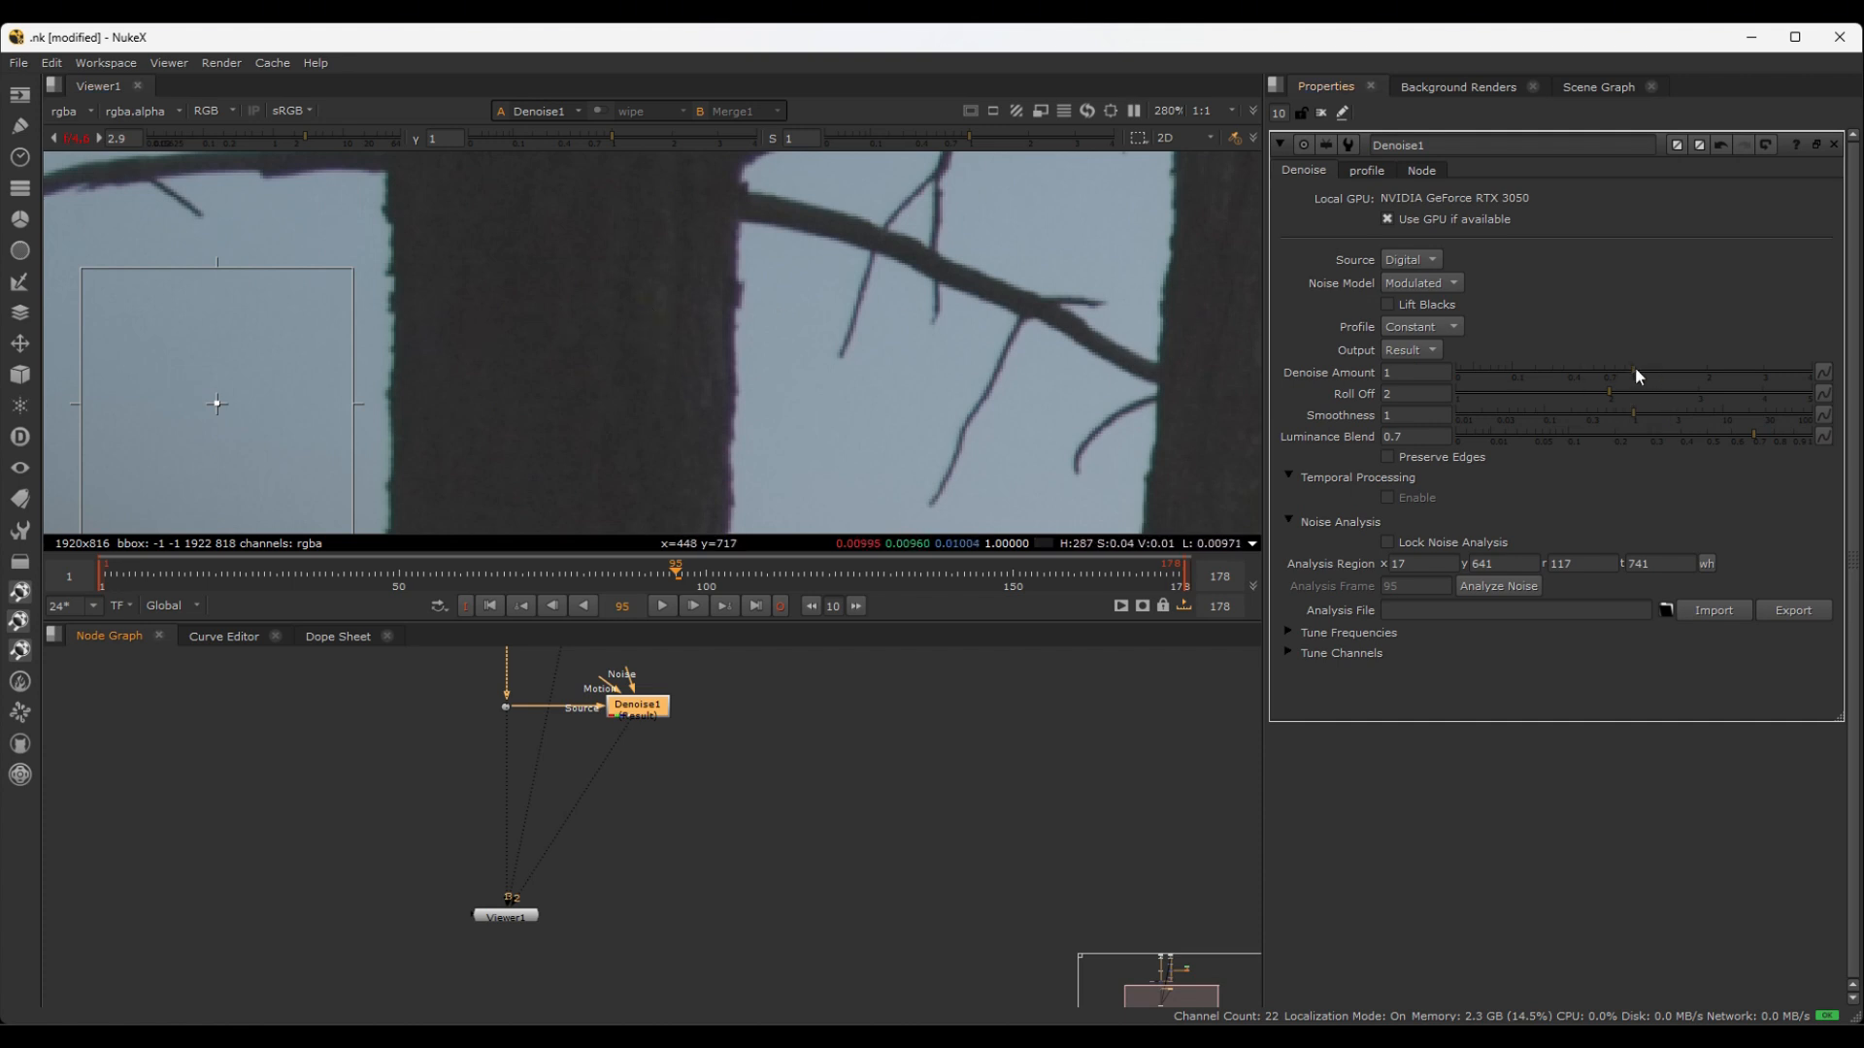
- Test a Denoise Amount of 2 on the tree trunks and return it to 1
drag(1636, 369, 1706, 365)
scroll(570, 315, down, 3)
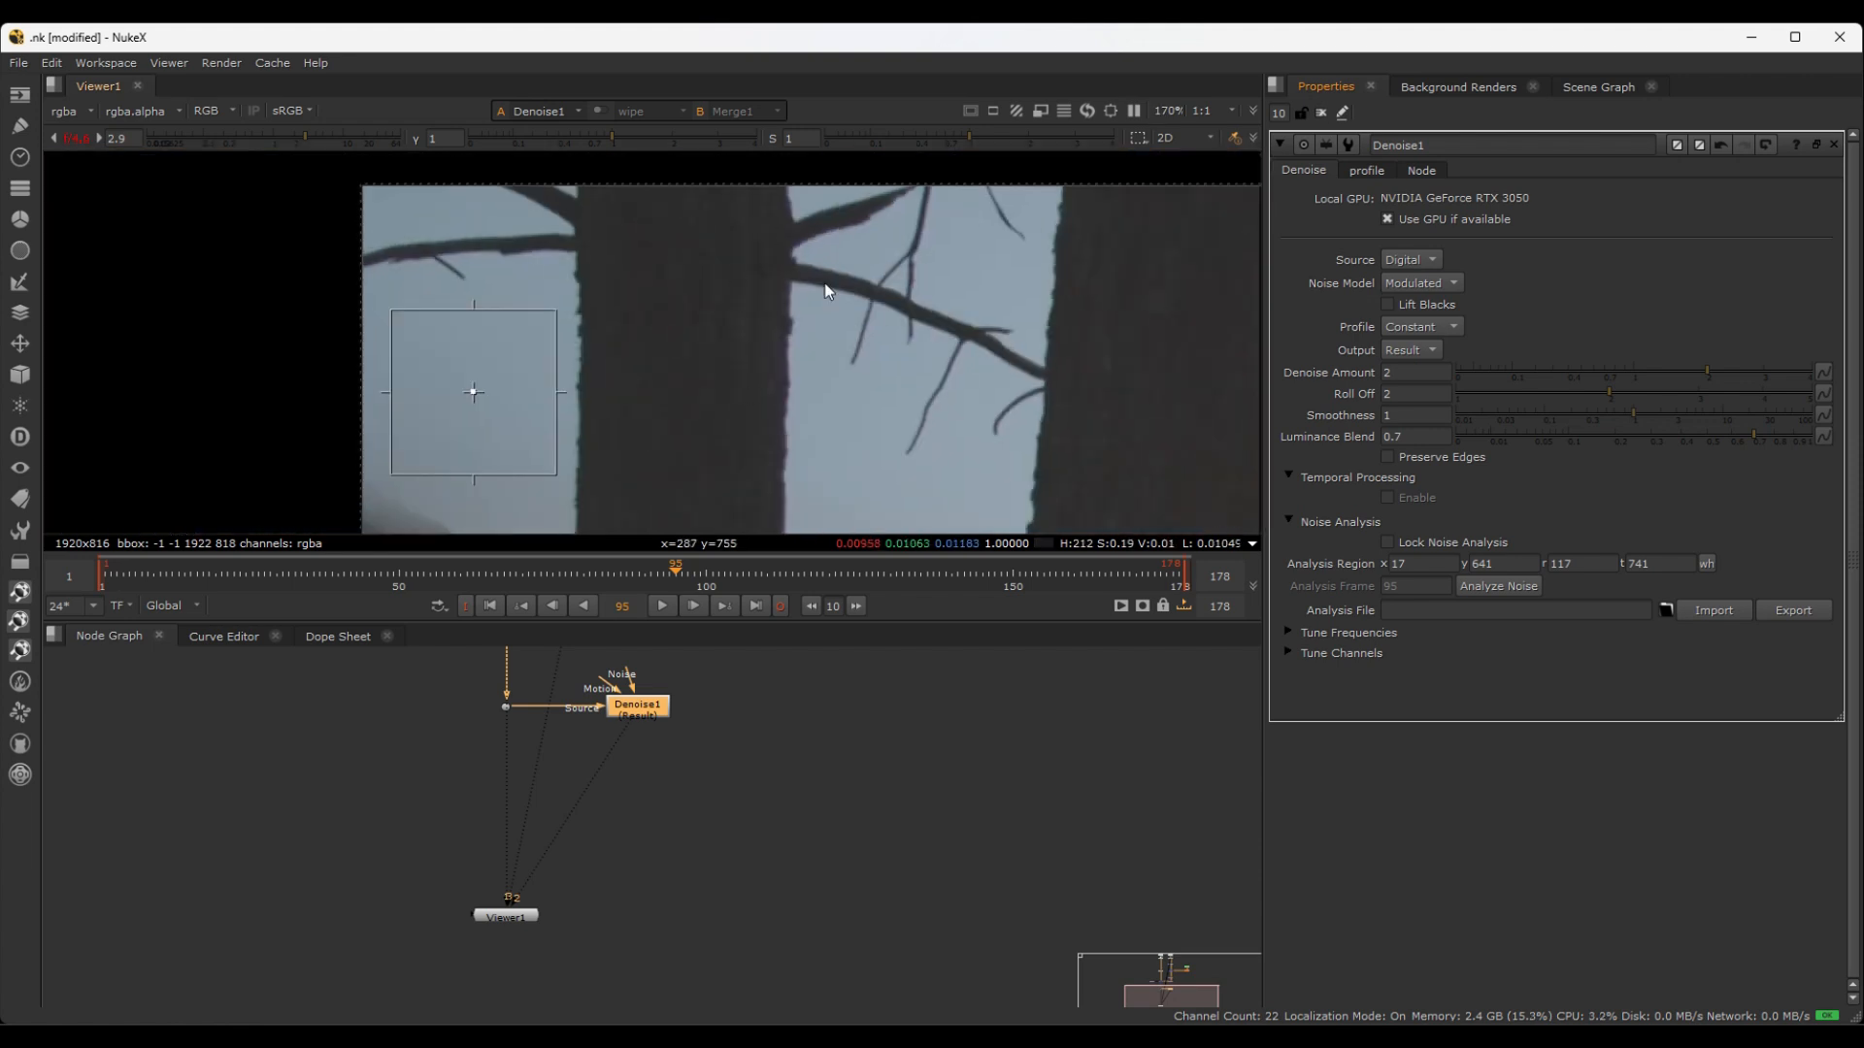
scroll(779, 302, up, 4)
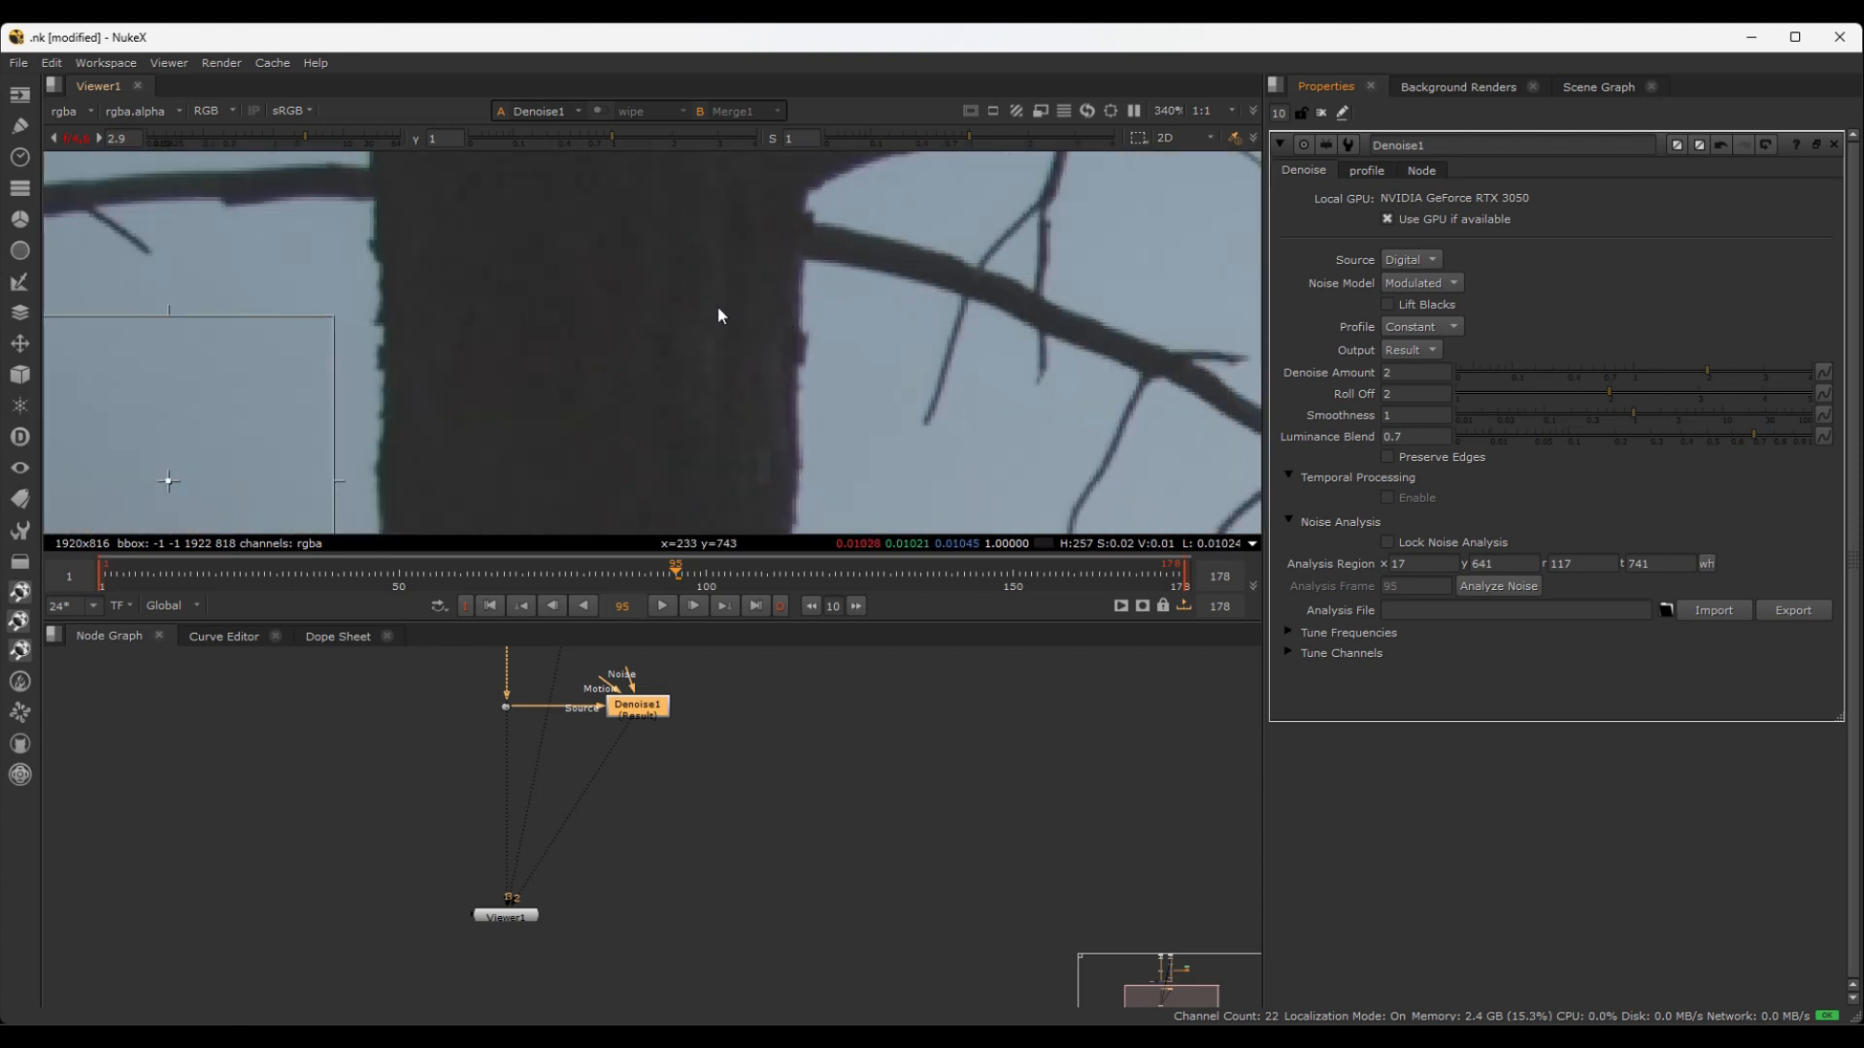
click(1633, 371)
click(801, 672)
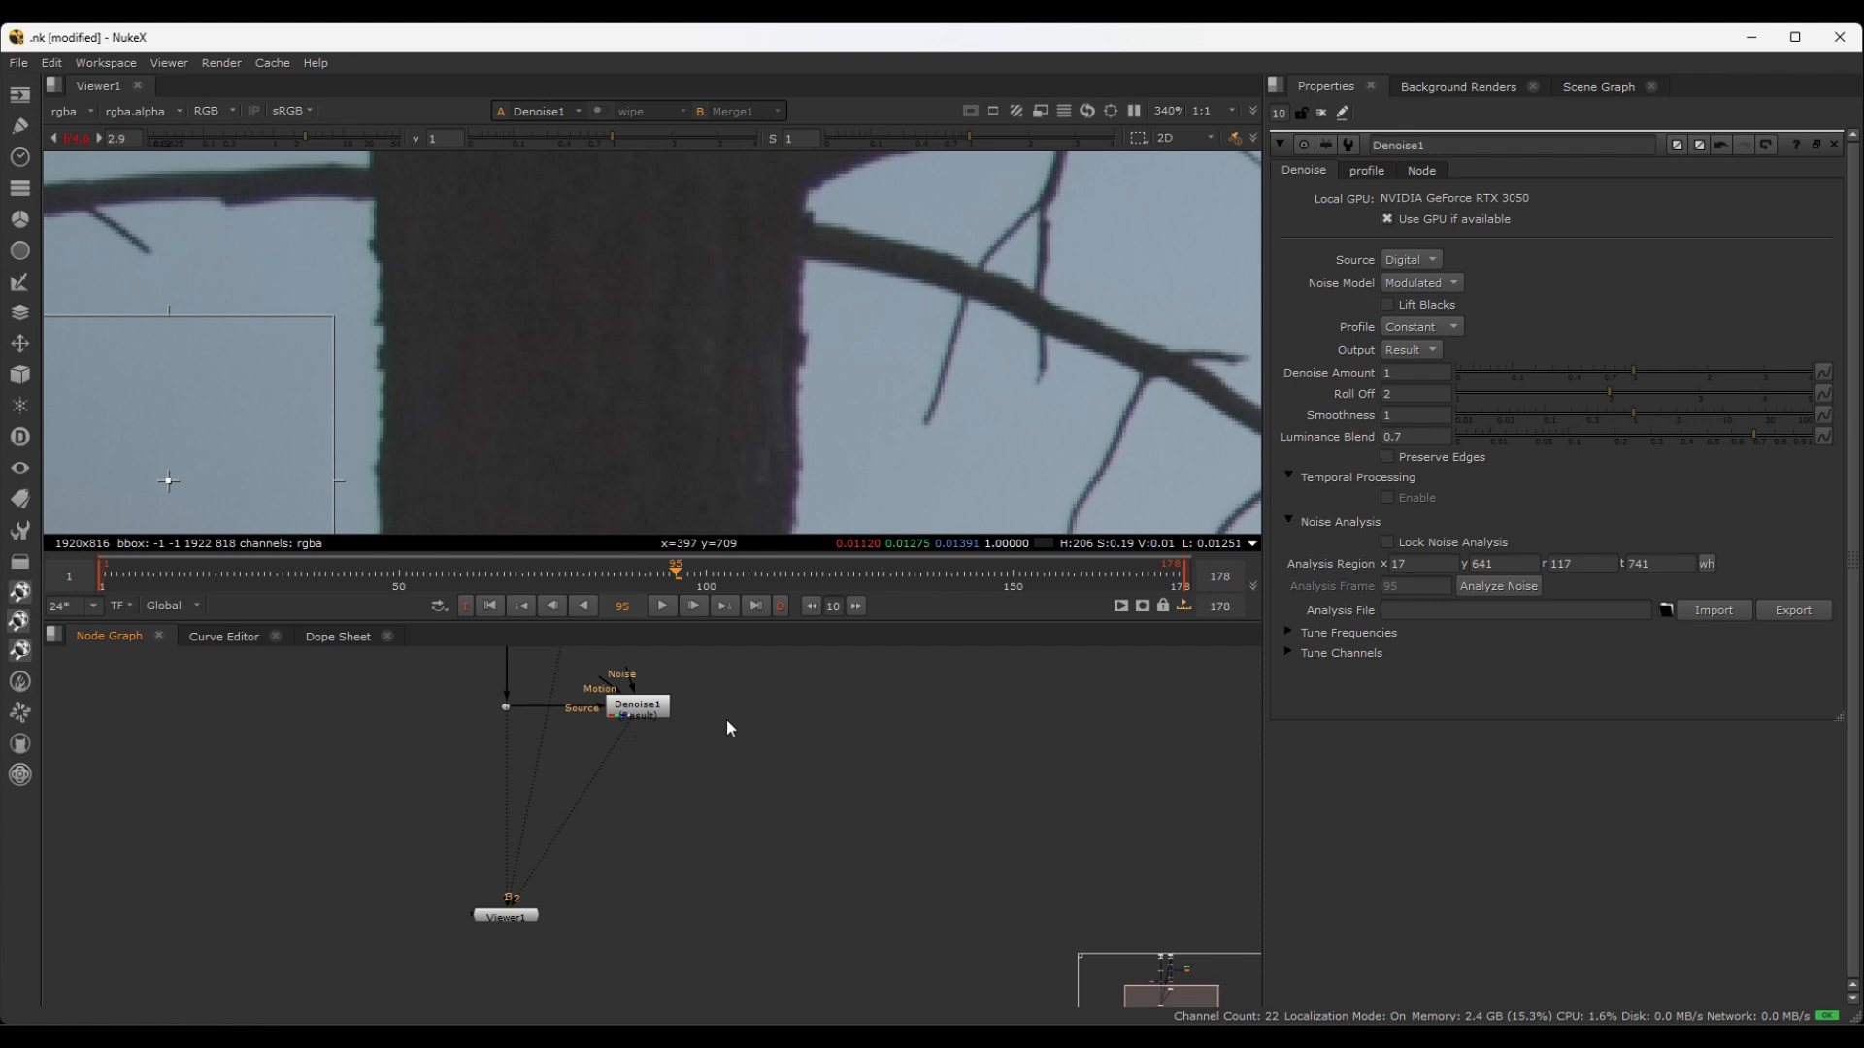
- Examine the denoised composite's tree trunks, branches and sky, both close up and across the whole frame
middle_drag(818, 278, 661, 317)
scroll(662, 318, down, 3)
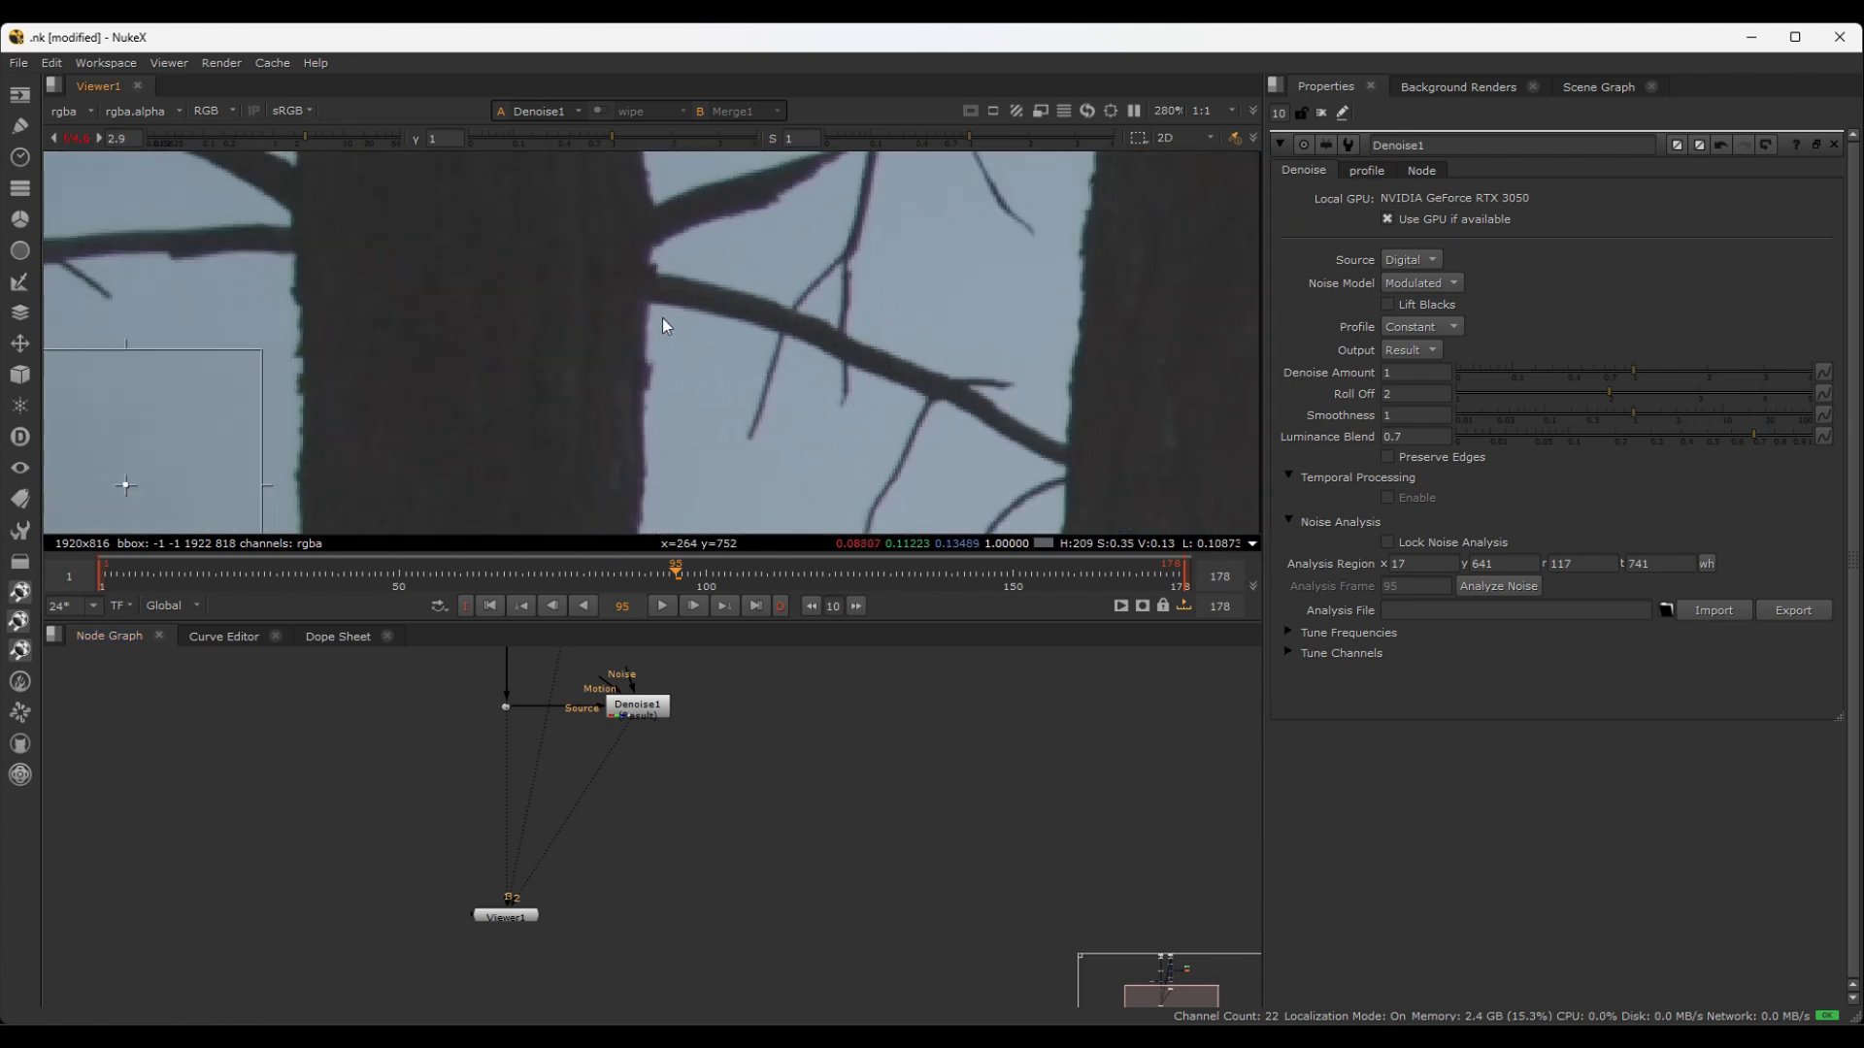
key(f)
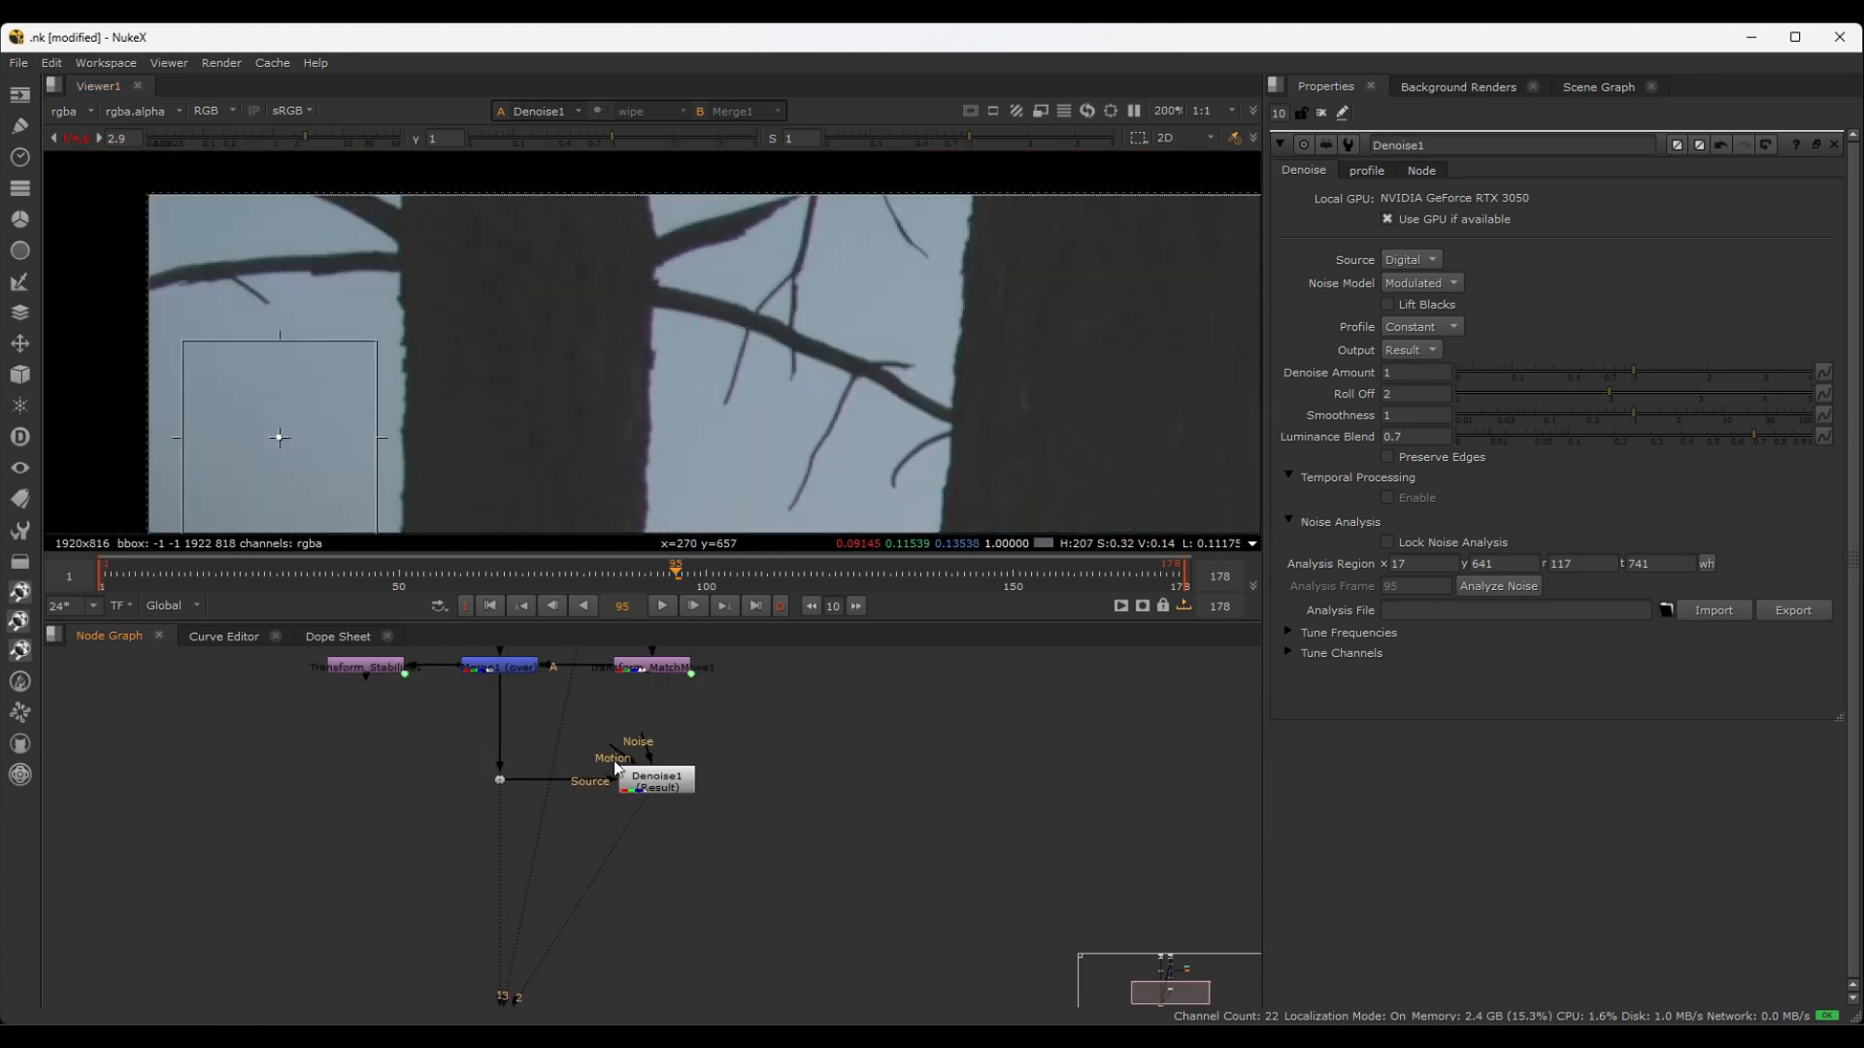
drag(624, 755, 765, 749)
scroll(592, 242, down, 6)
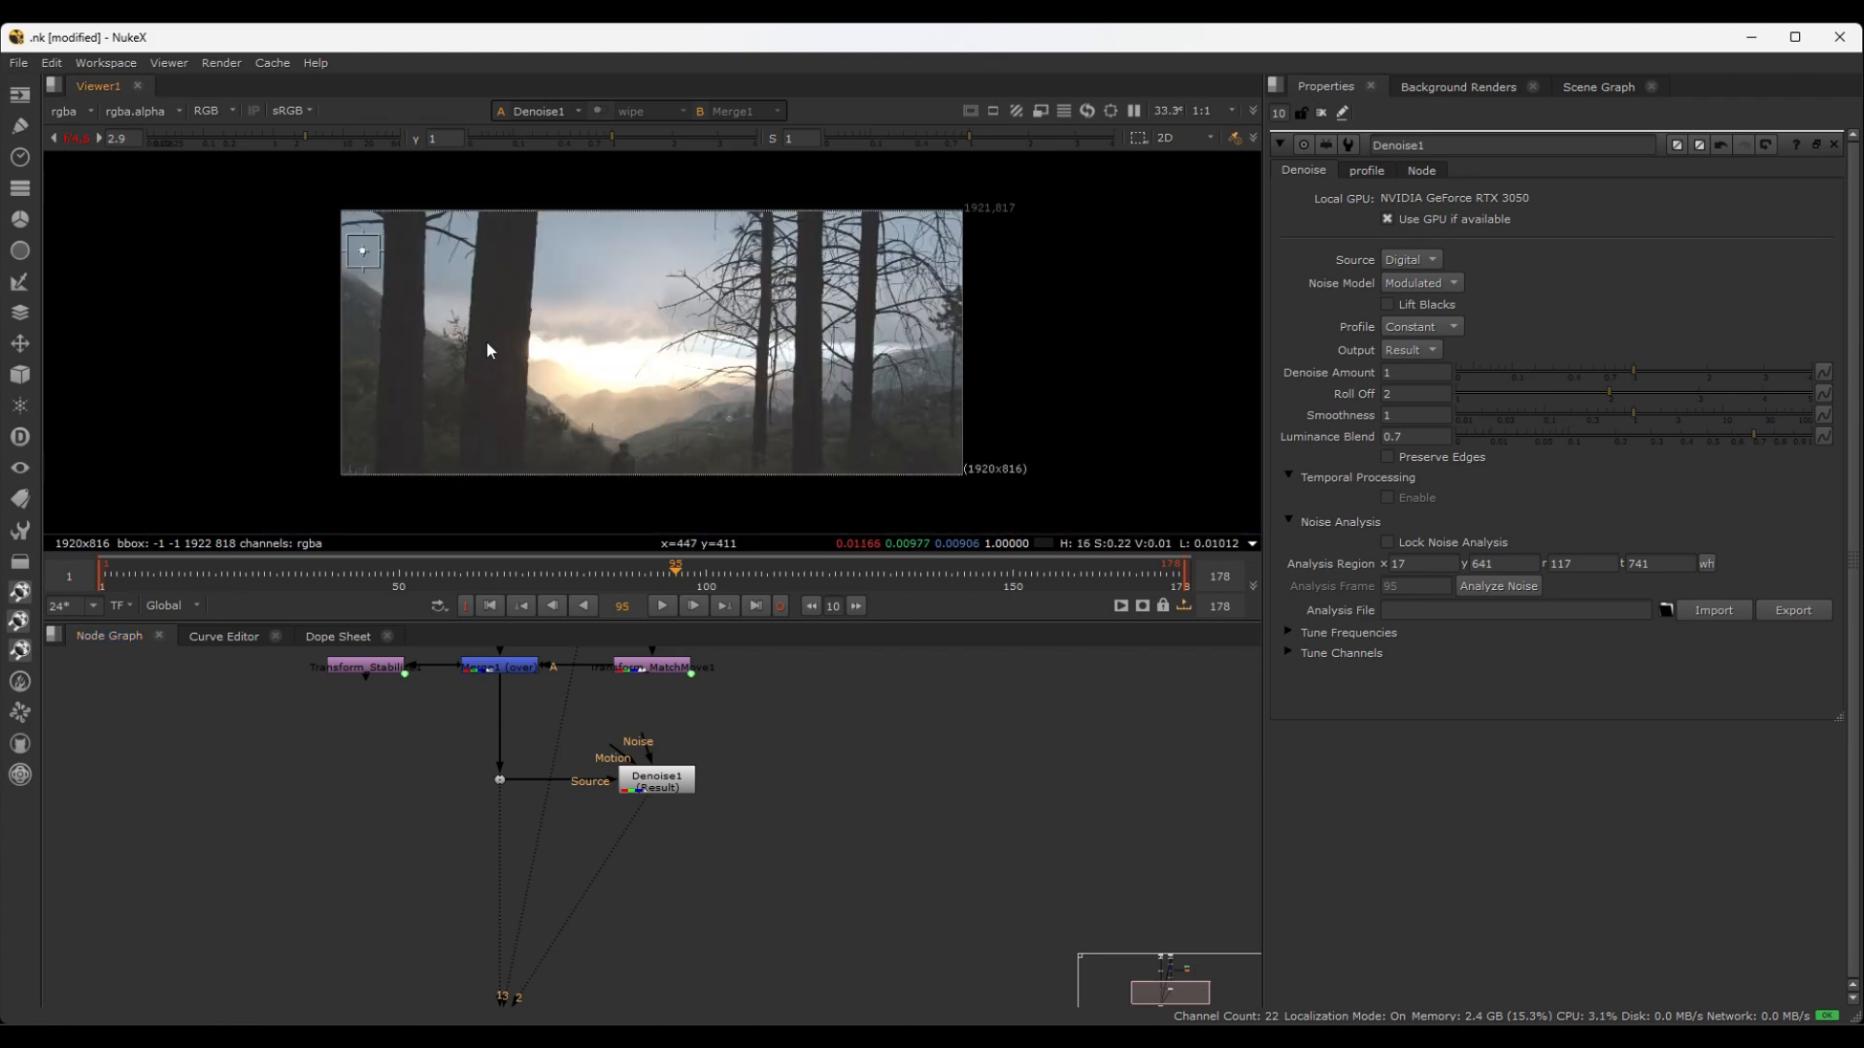
scroll(493, 330, up, 3)
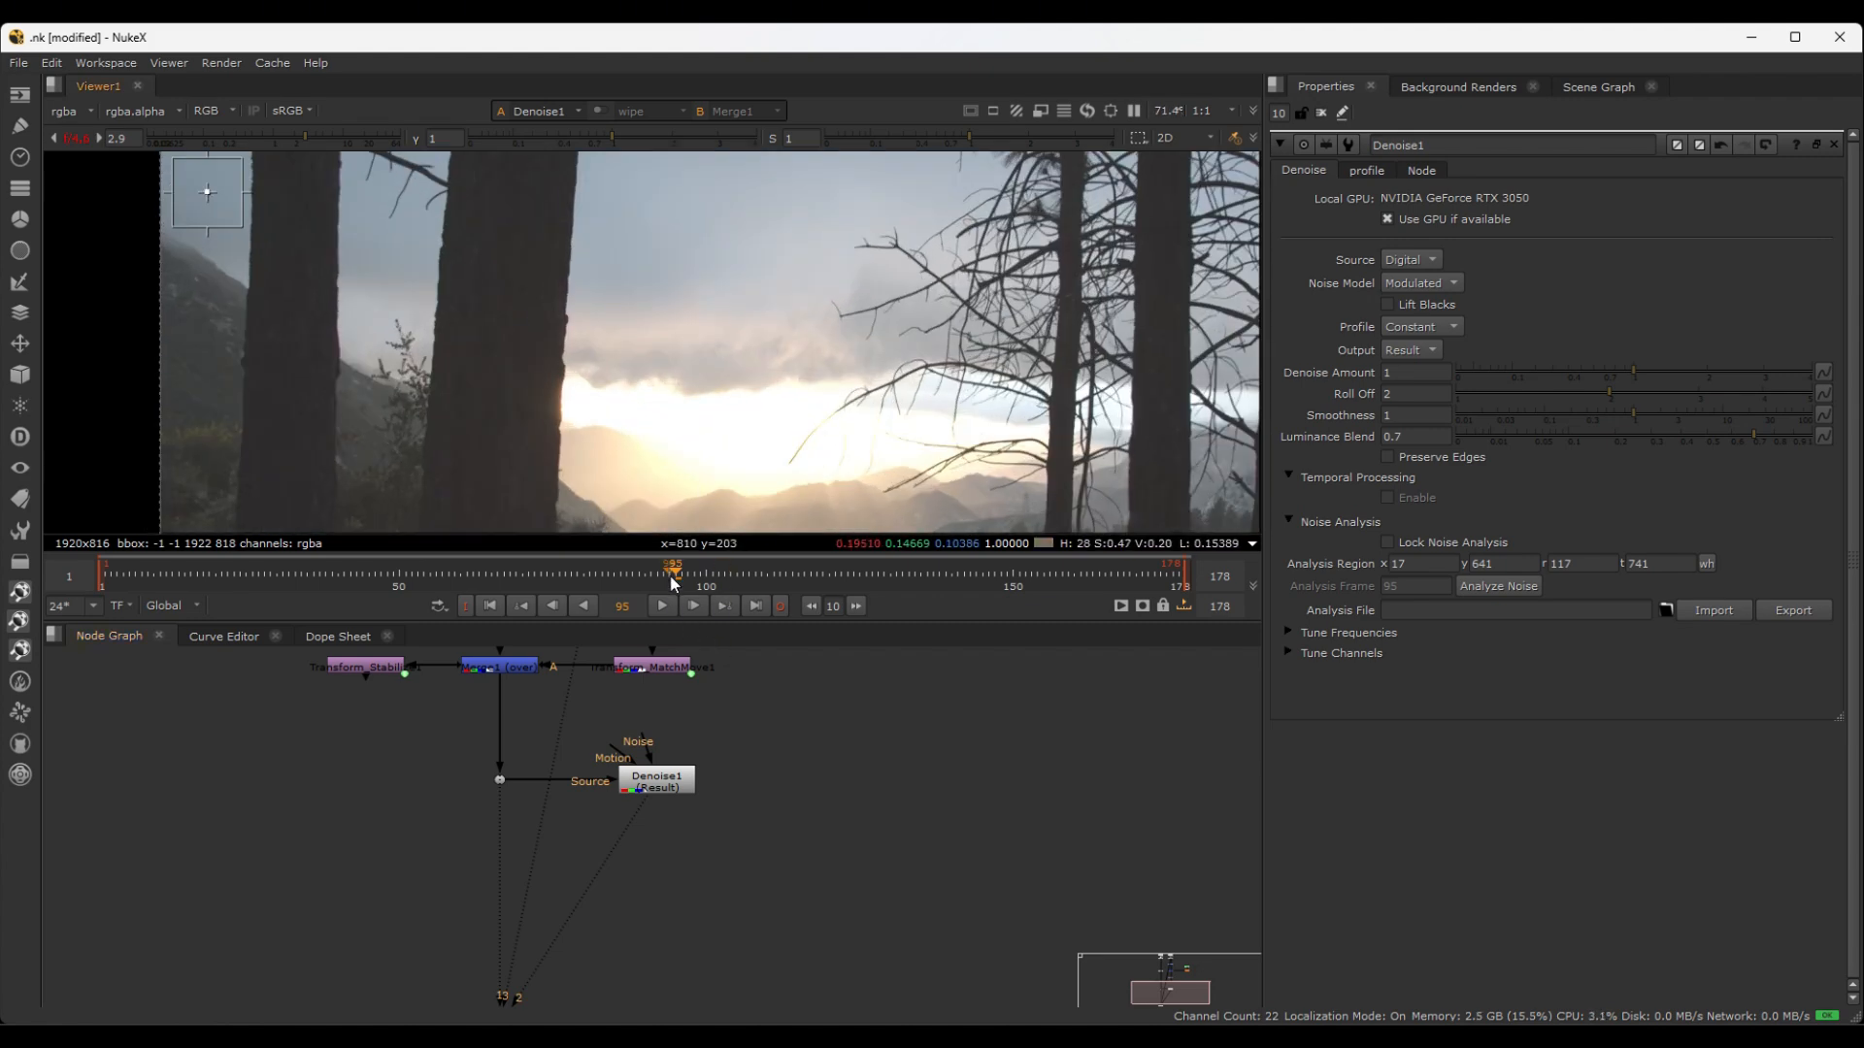
middle_drag(703, 347, 754, 487)
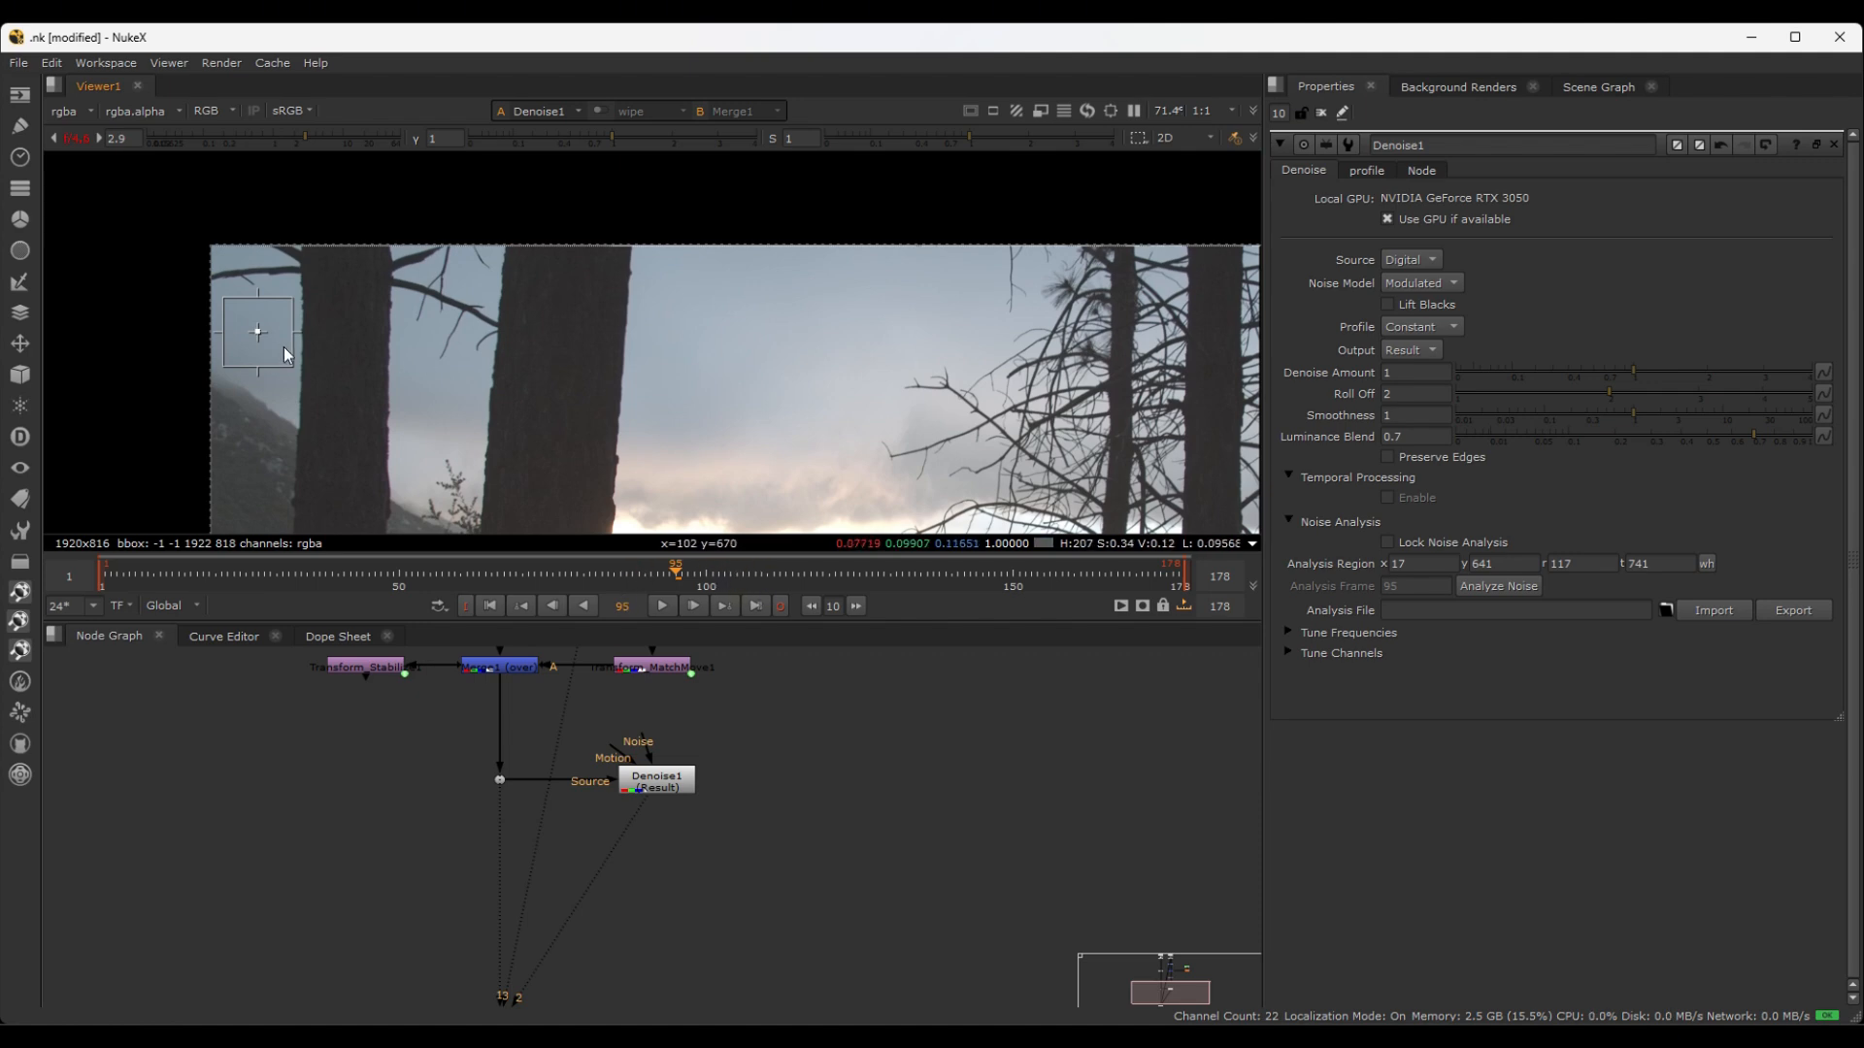
scroll(549, 358, down, 3)
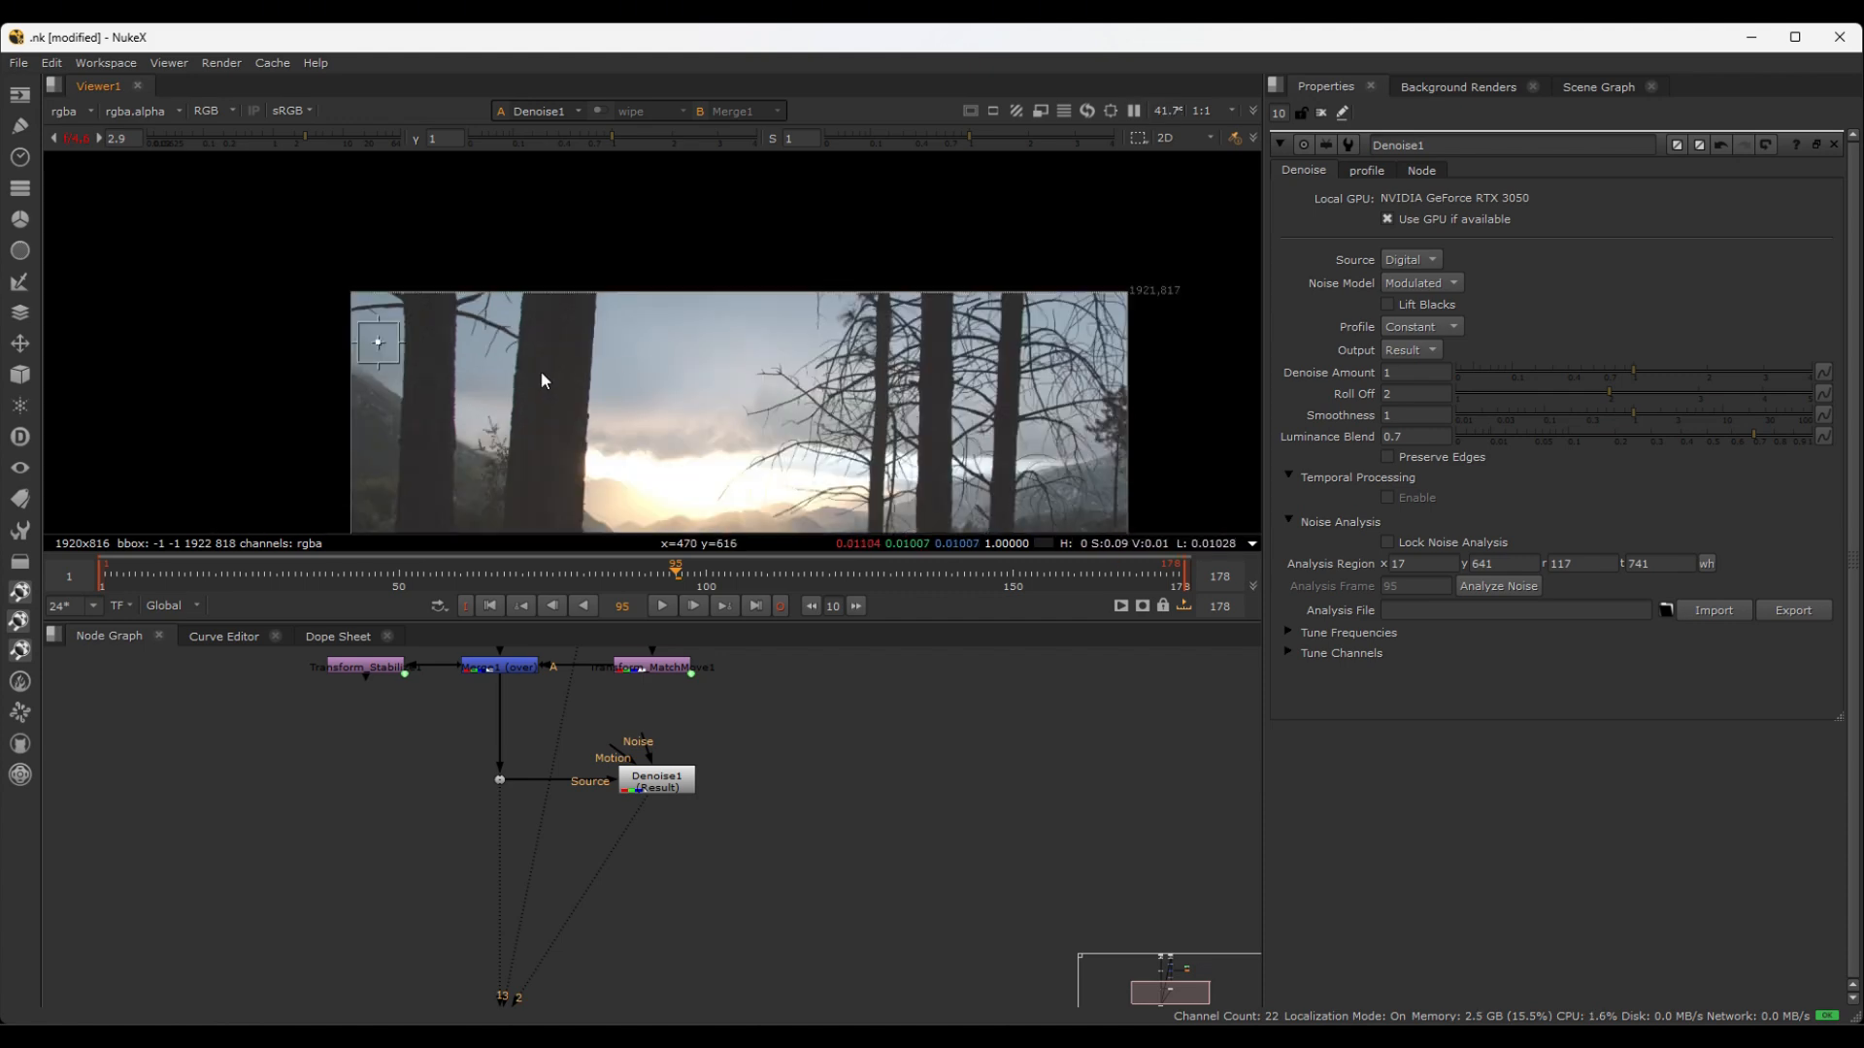
scroll(402, 344, up, 3)
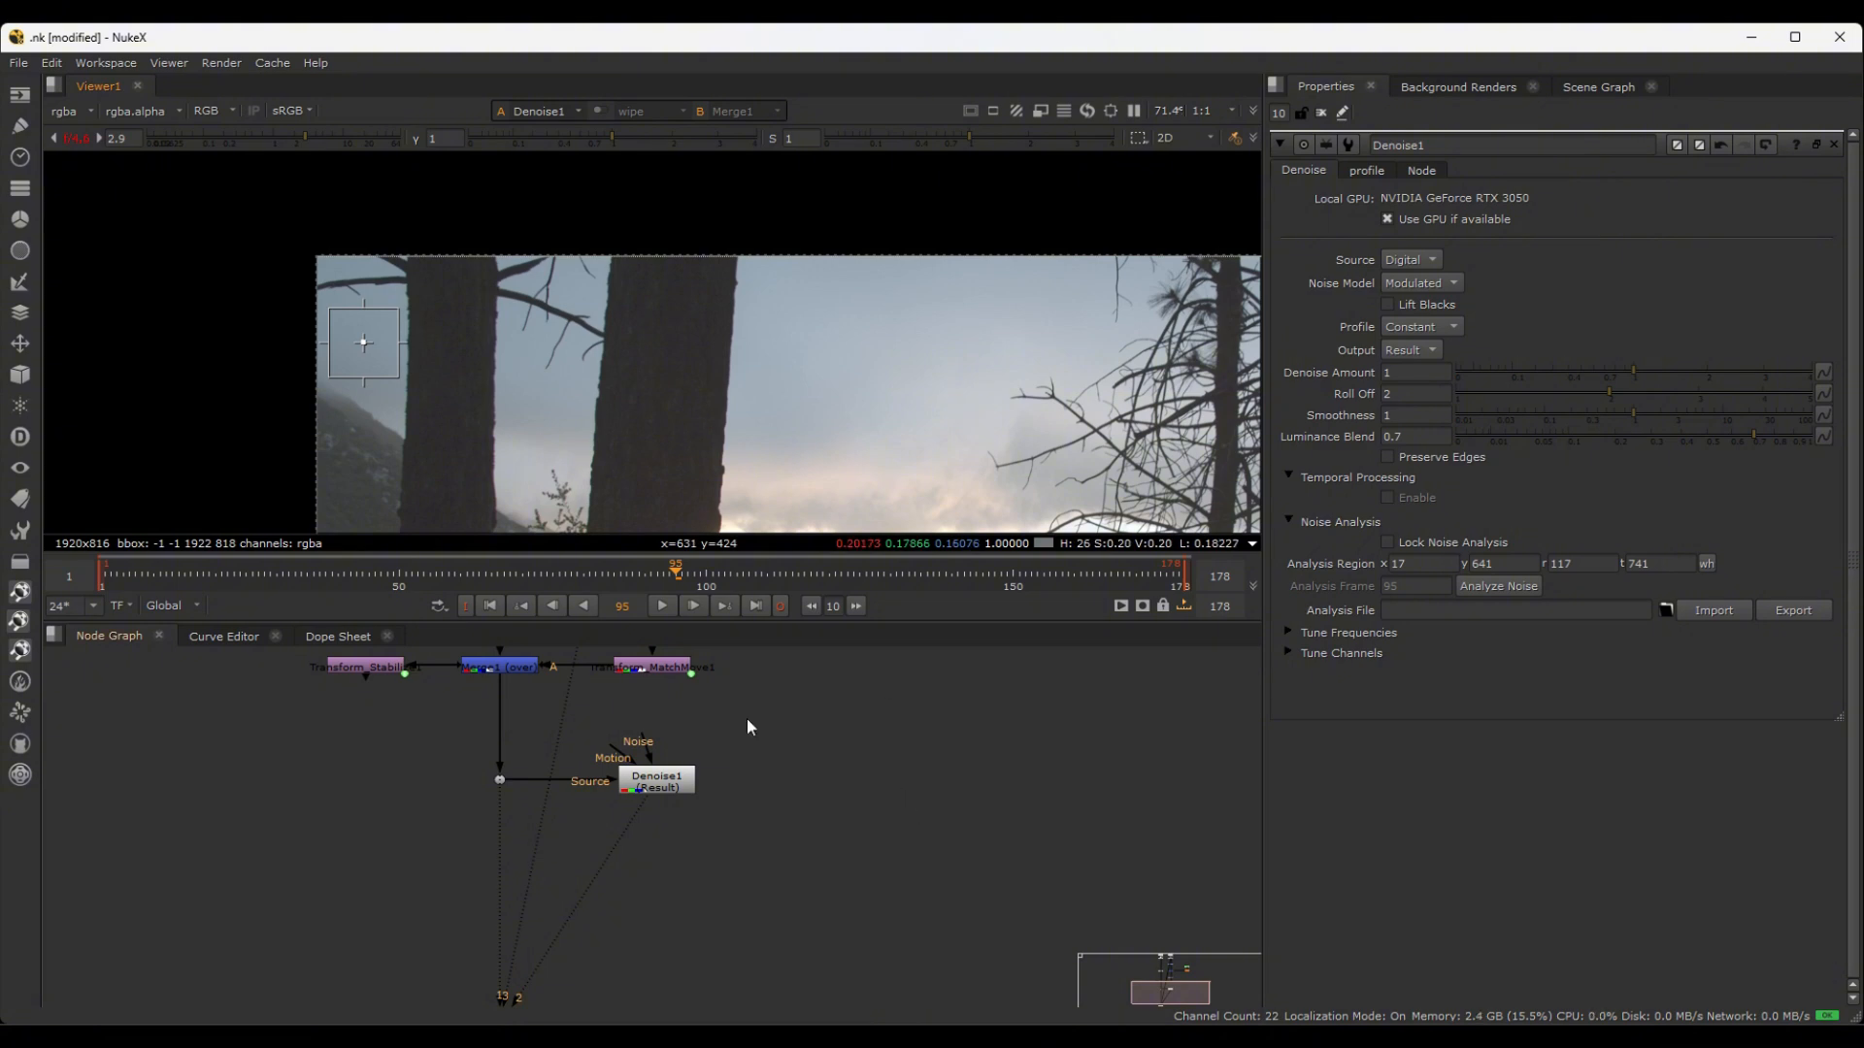
- Add a VectorGenerator node and place it beside the Denoise node at about the same height
scroll(750, 726, up, 3)
key(Tab)
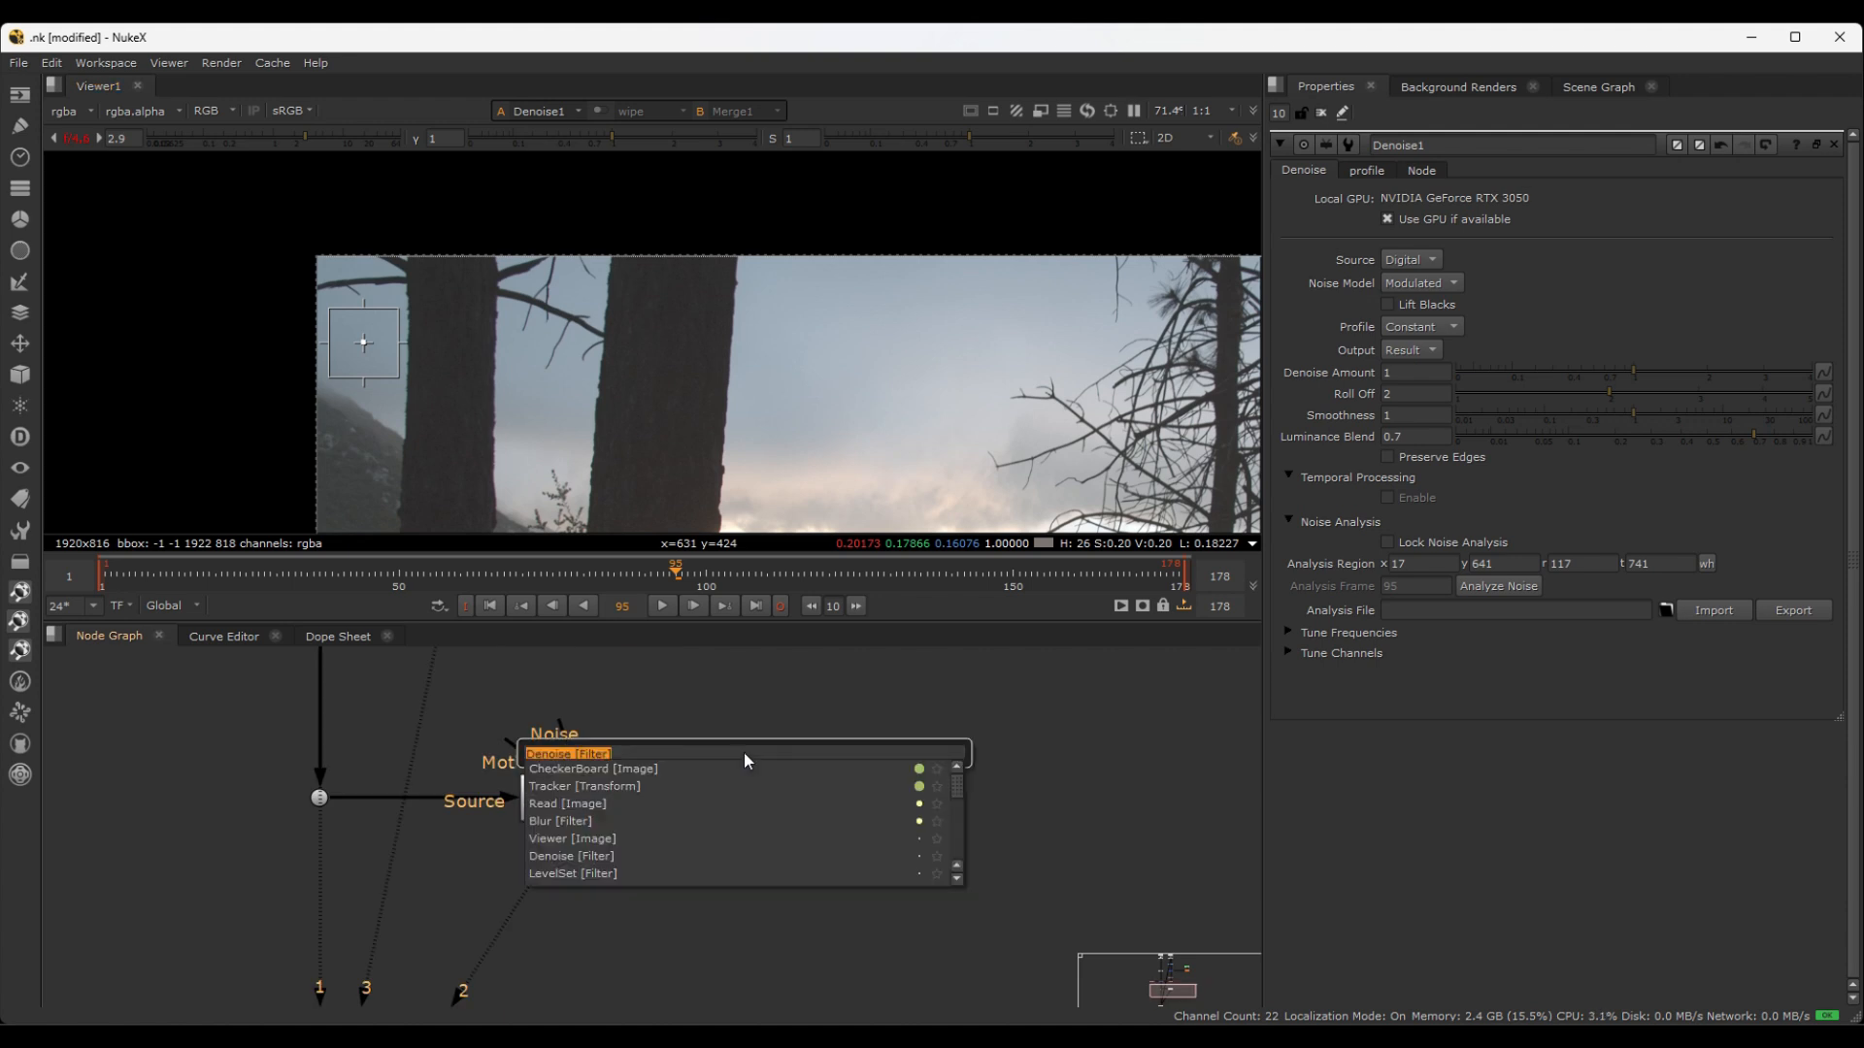
text(vector)
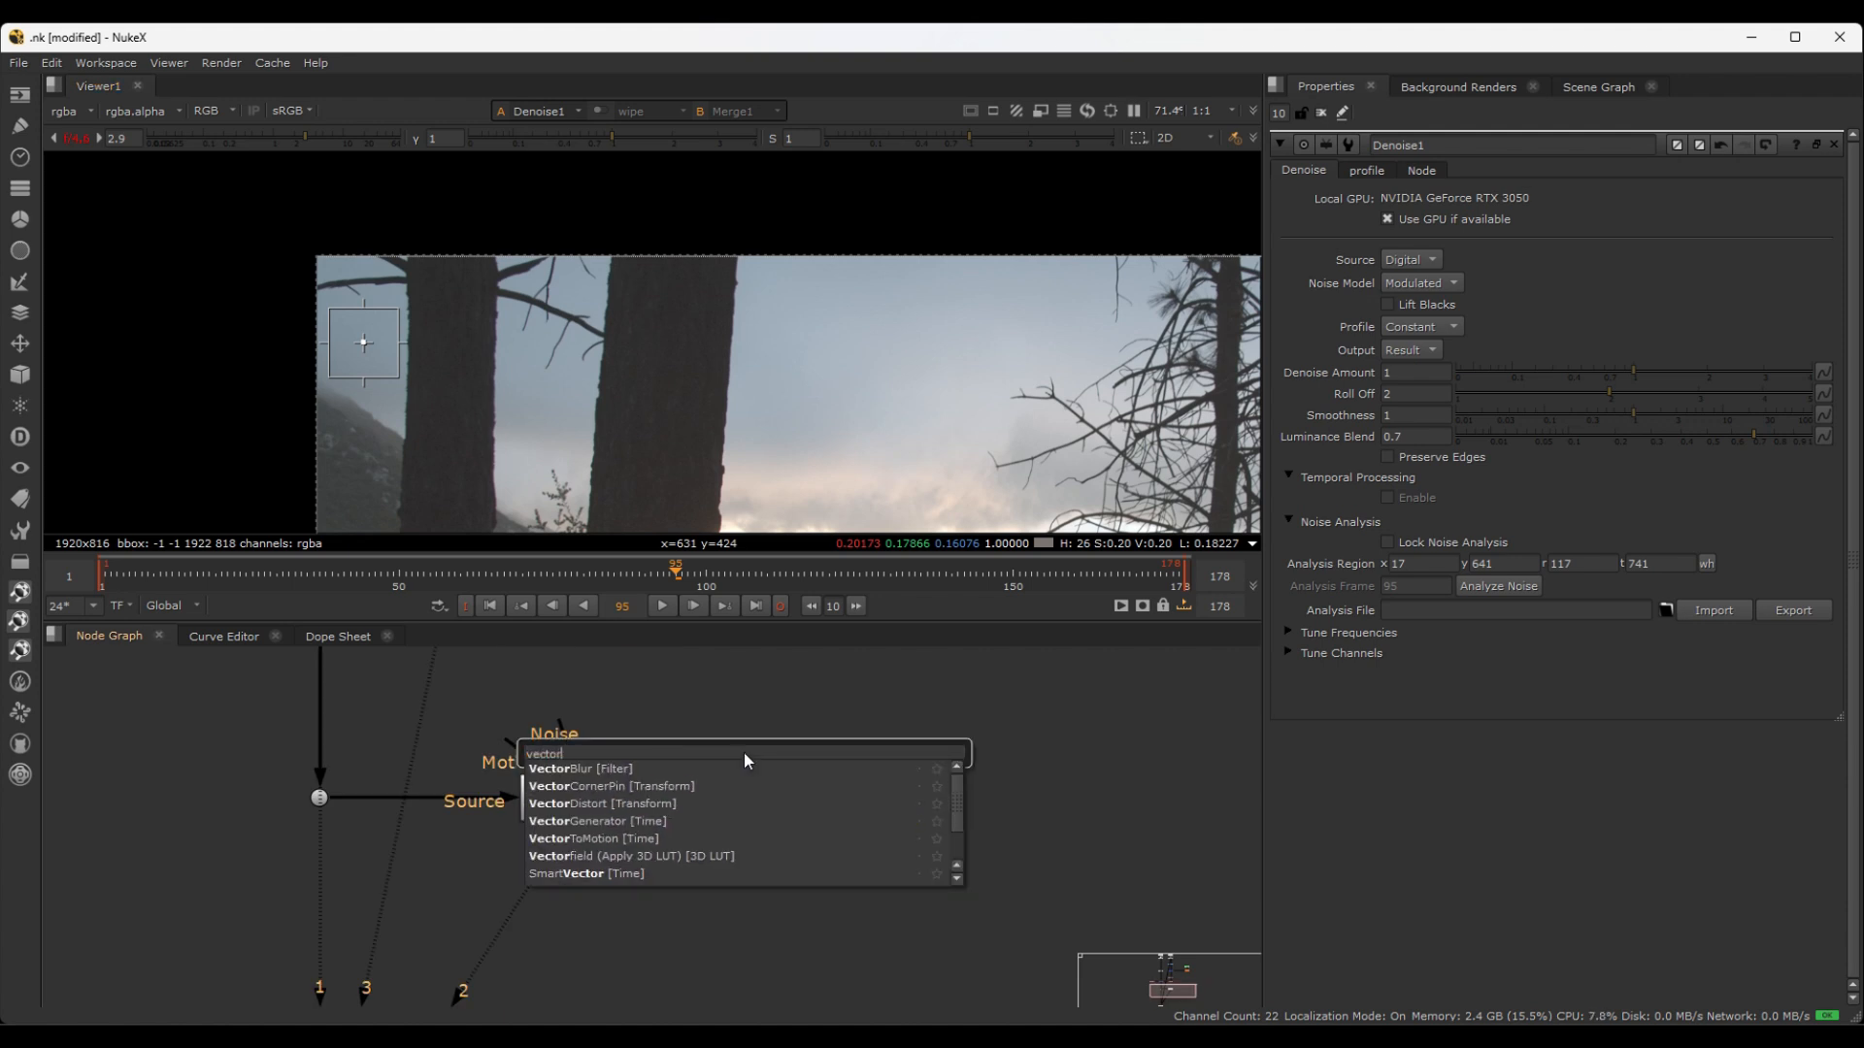
click(608, 821)
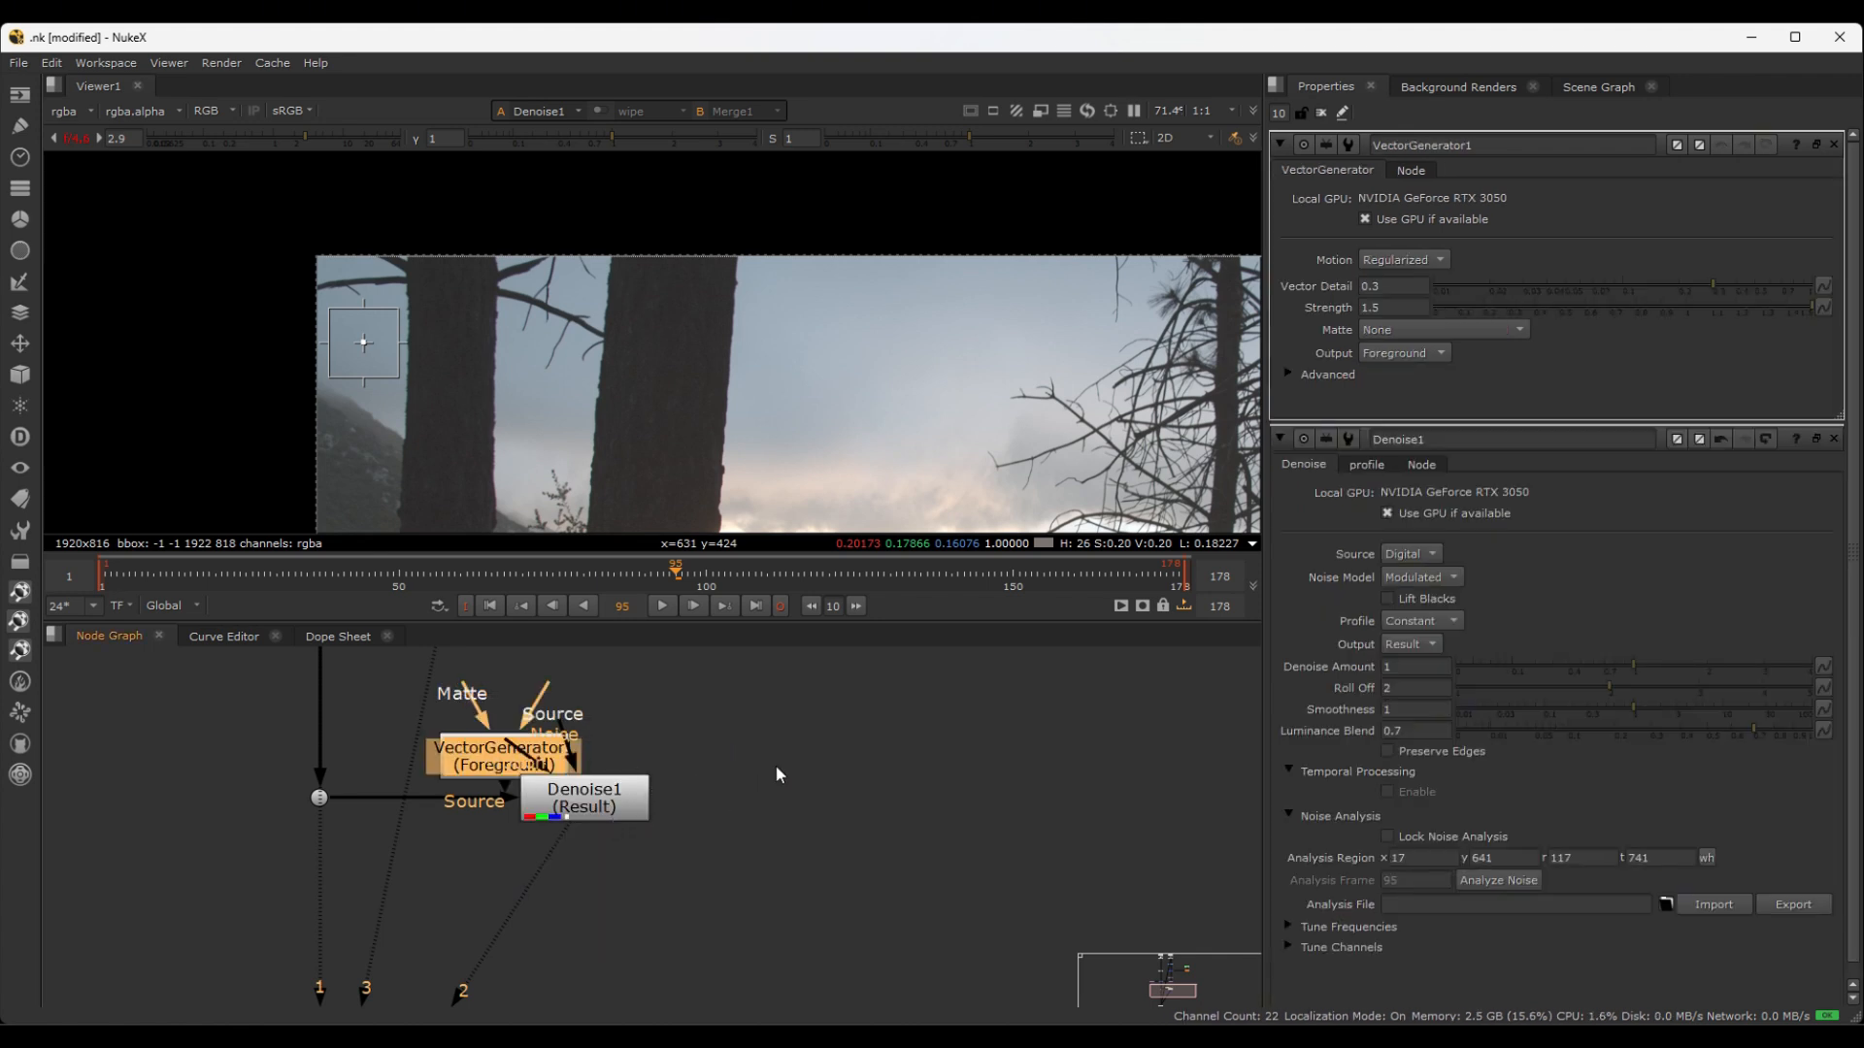
drag(473, 762, 785, 803)
click(866, 733)
- Try to connect the VectorGenerator's Source input to the connection coming out of Merge1
scroll(866, 733, down, 1)
middle_drag(865, 733, 811, 825)
drag(801, 832, 431, 750)
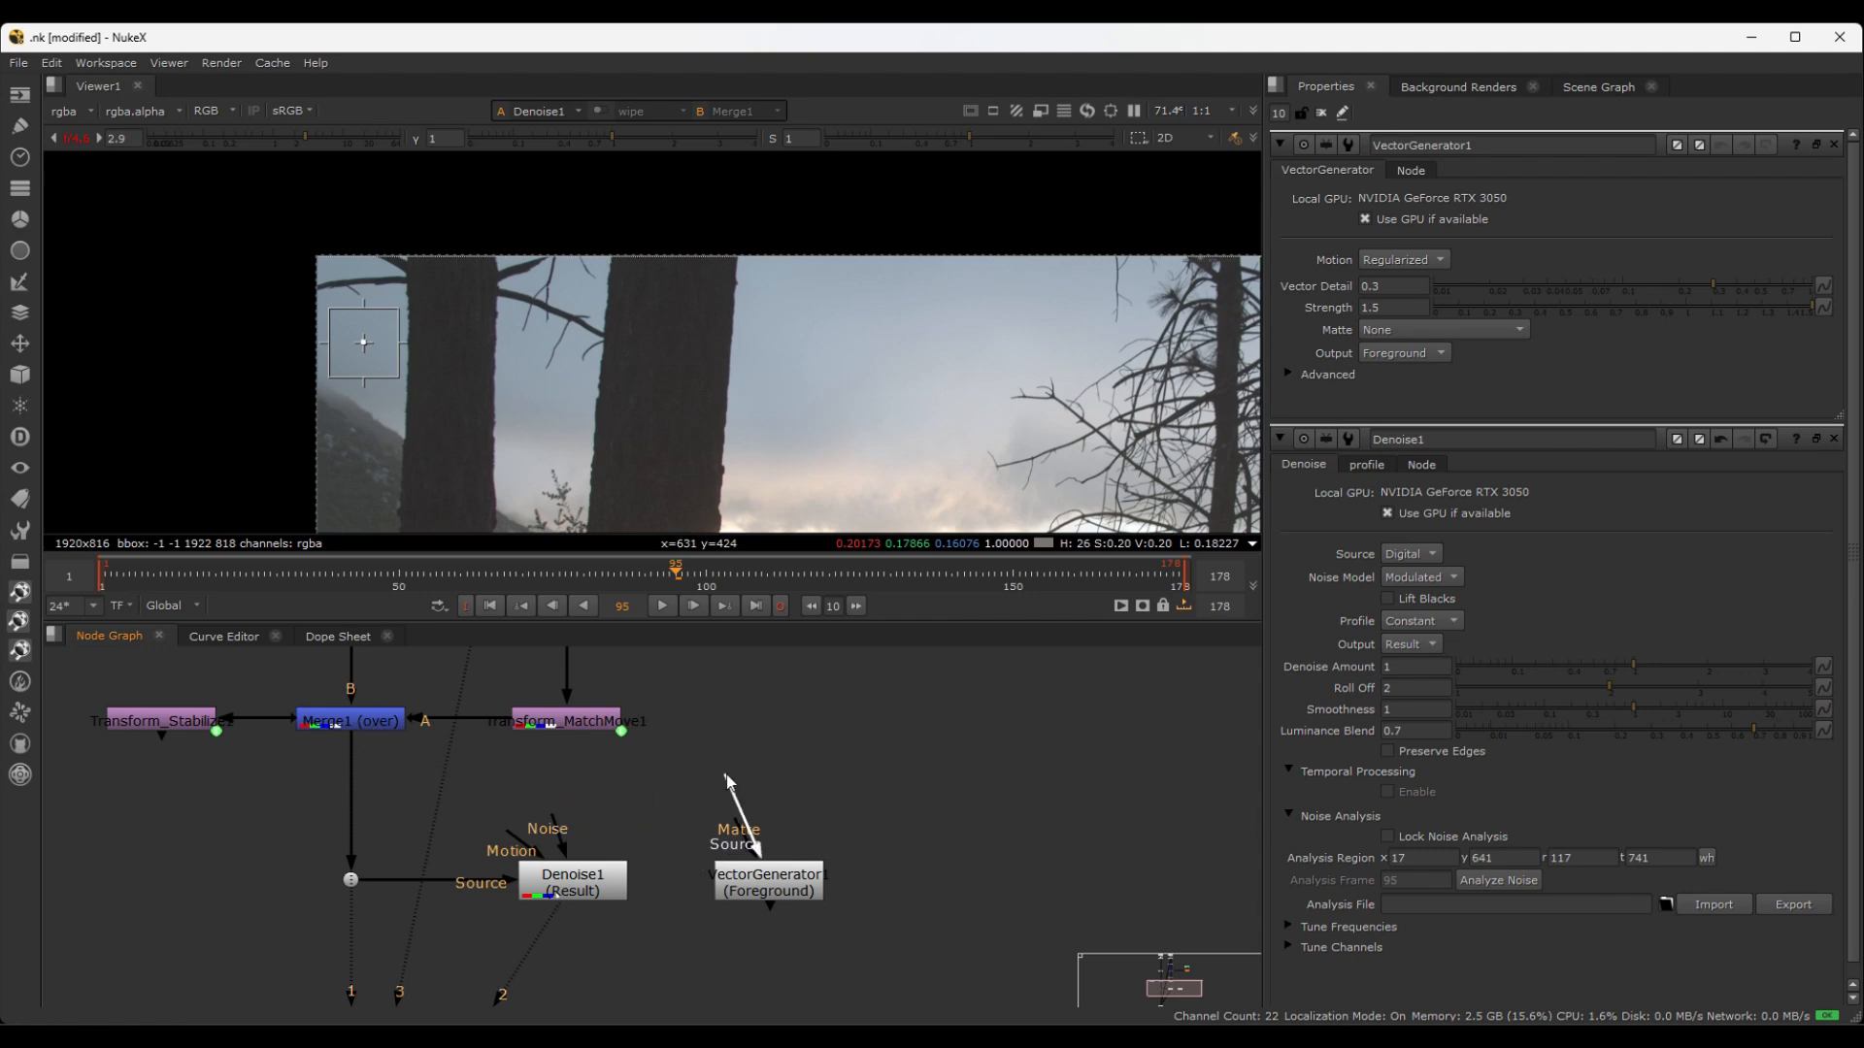
scroll(858, 843, down, 1)
middle_drag(905, 901, 888, 808)
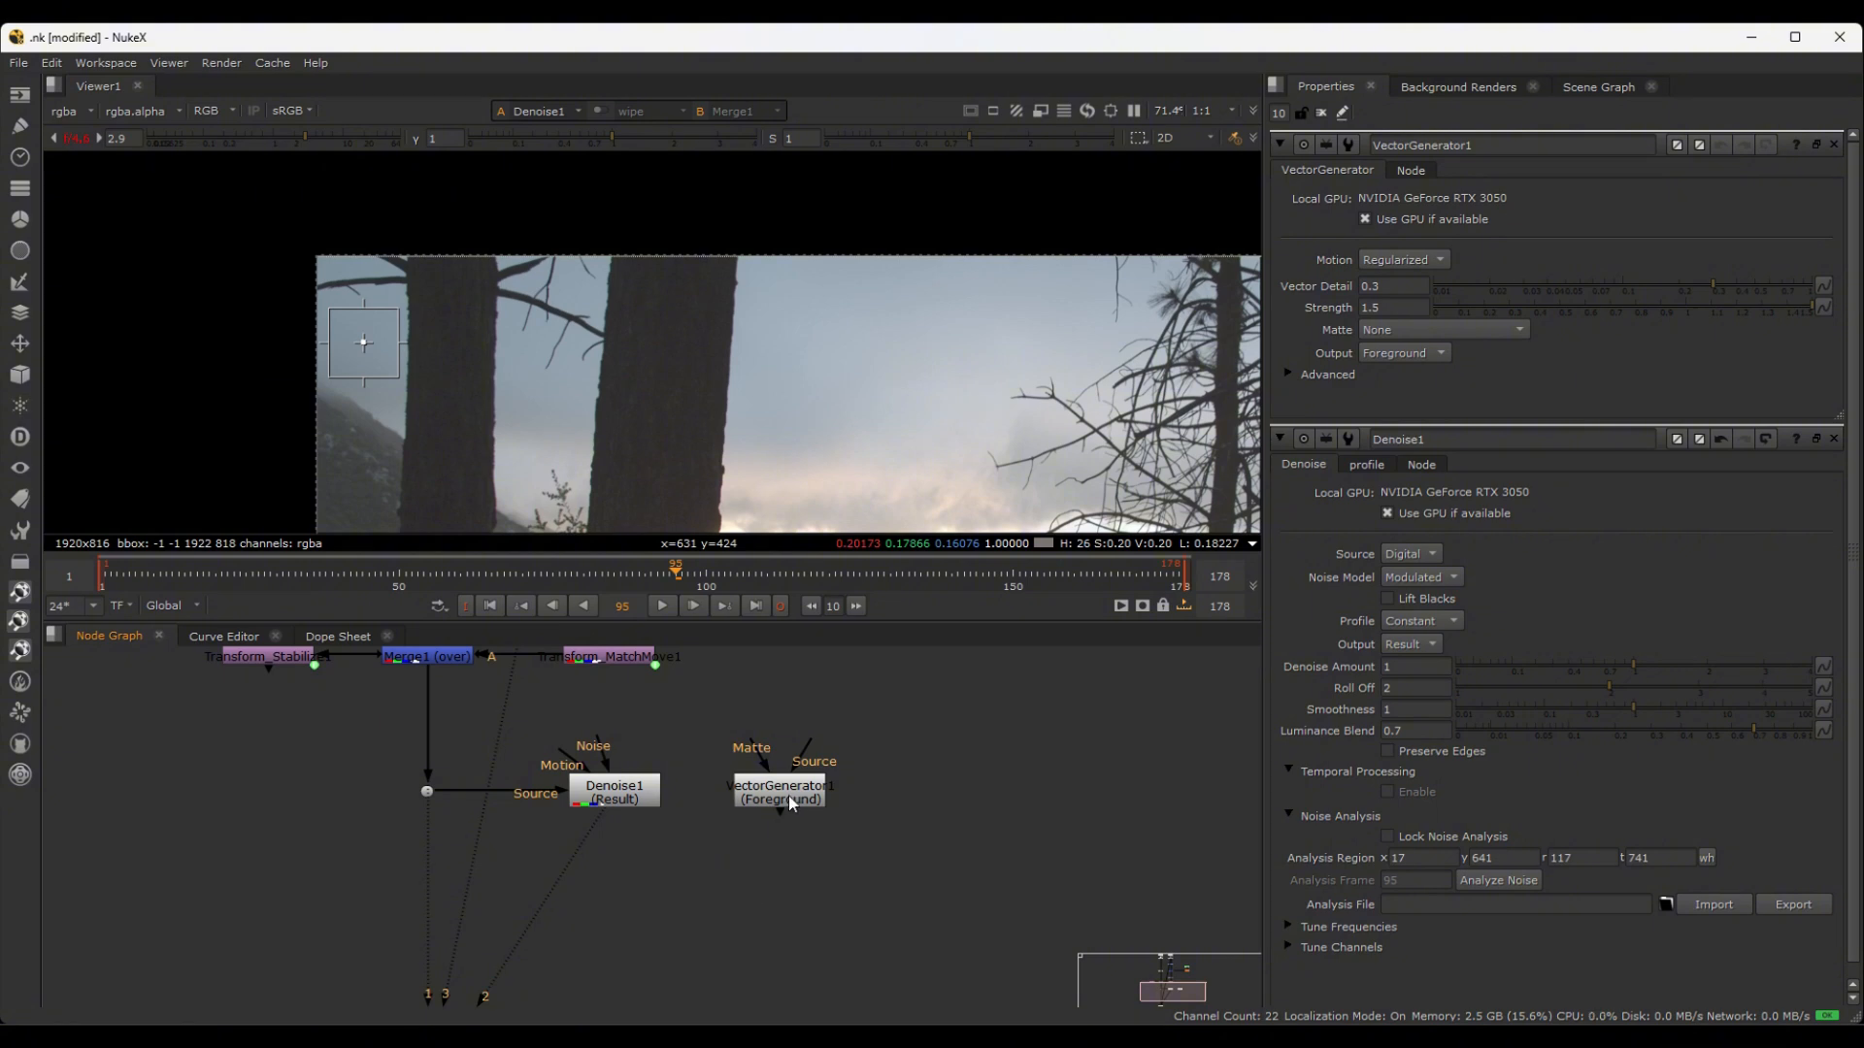
- Move the Denoise and VectorGenerator nodes further down and insert a Dot in Denoise1's Source connection directly above the node
drag(907, 757, 640, 889)
scroll(728, 848, down, 2)
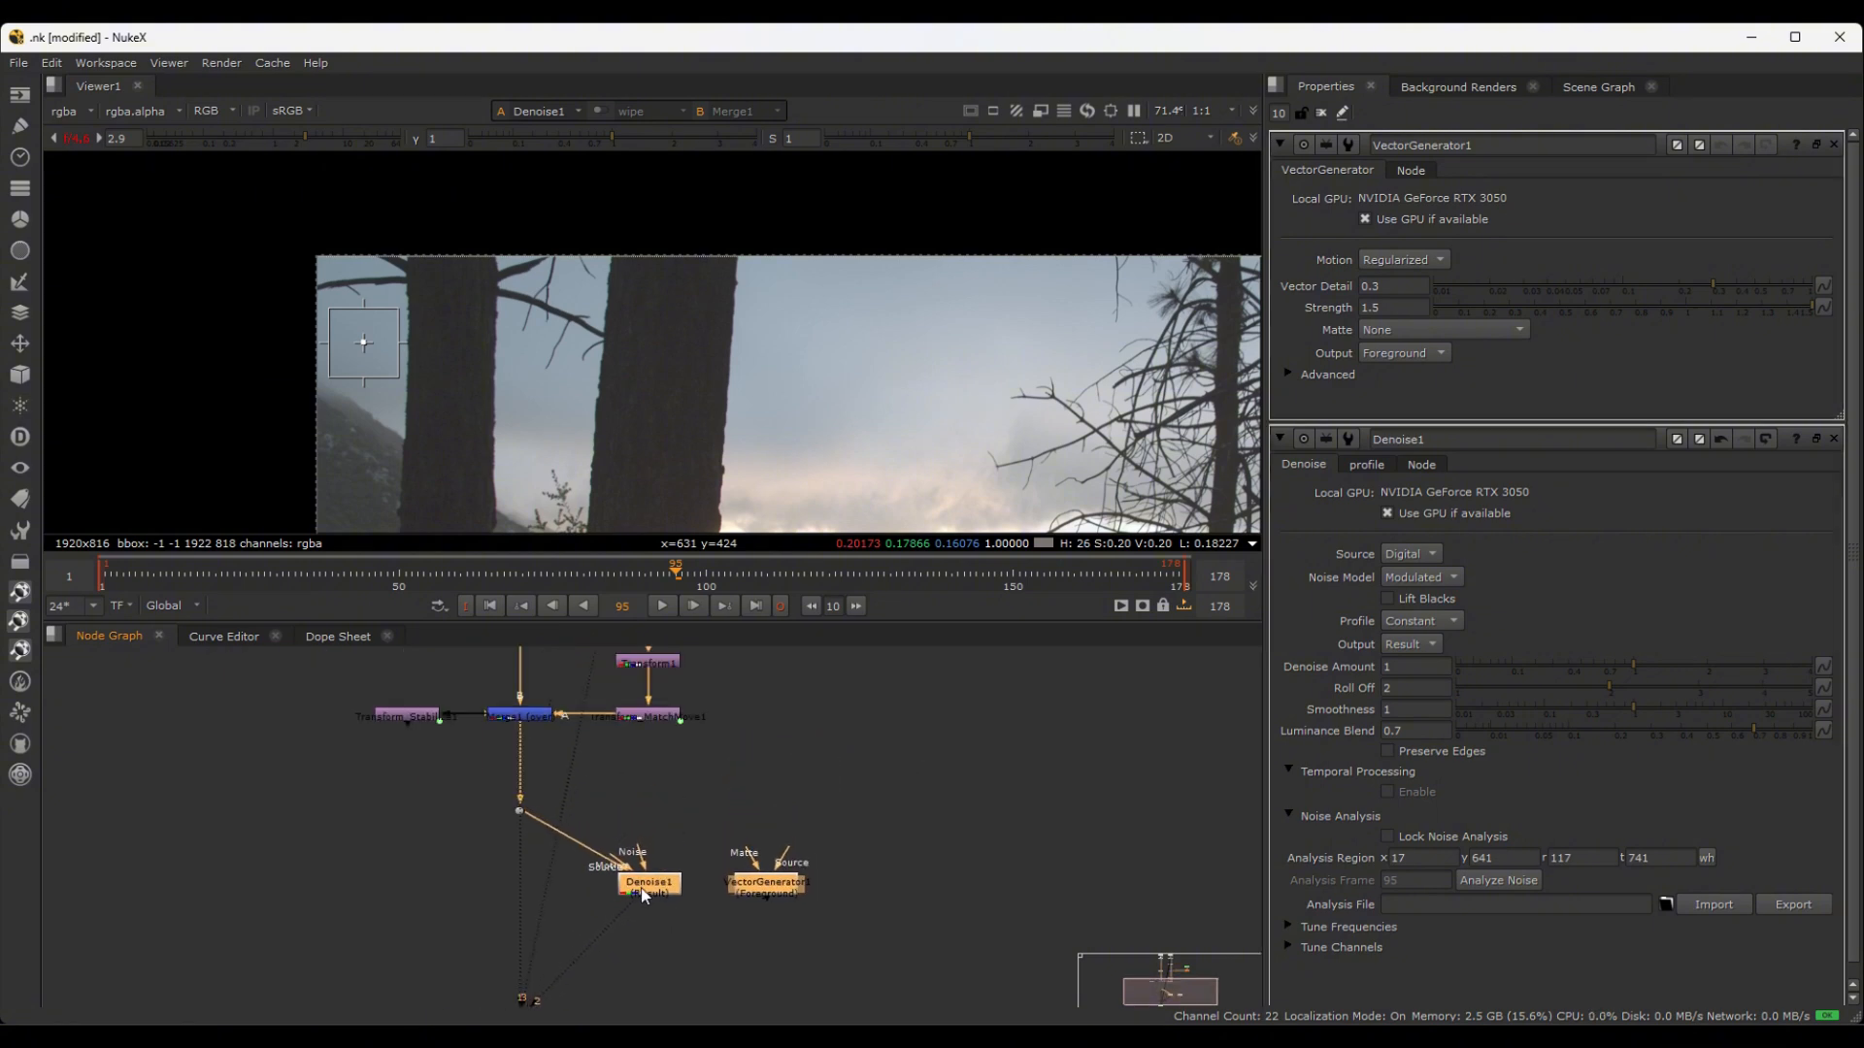
click(656, 825)
scroll(652, 831, up, 3)
ctrl+drag(525, 848, 647, 796)
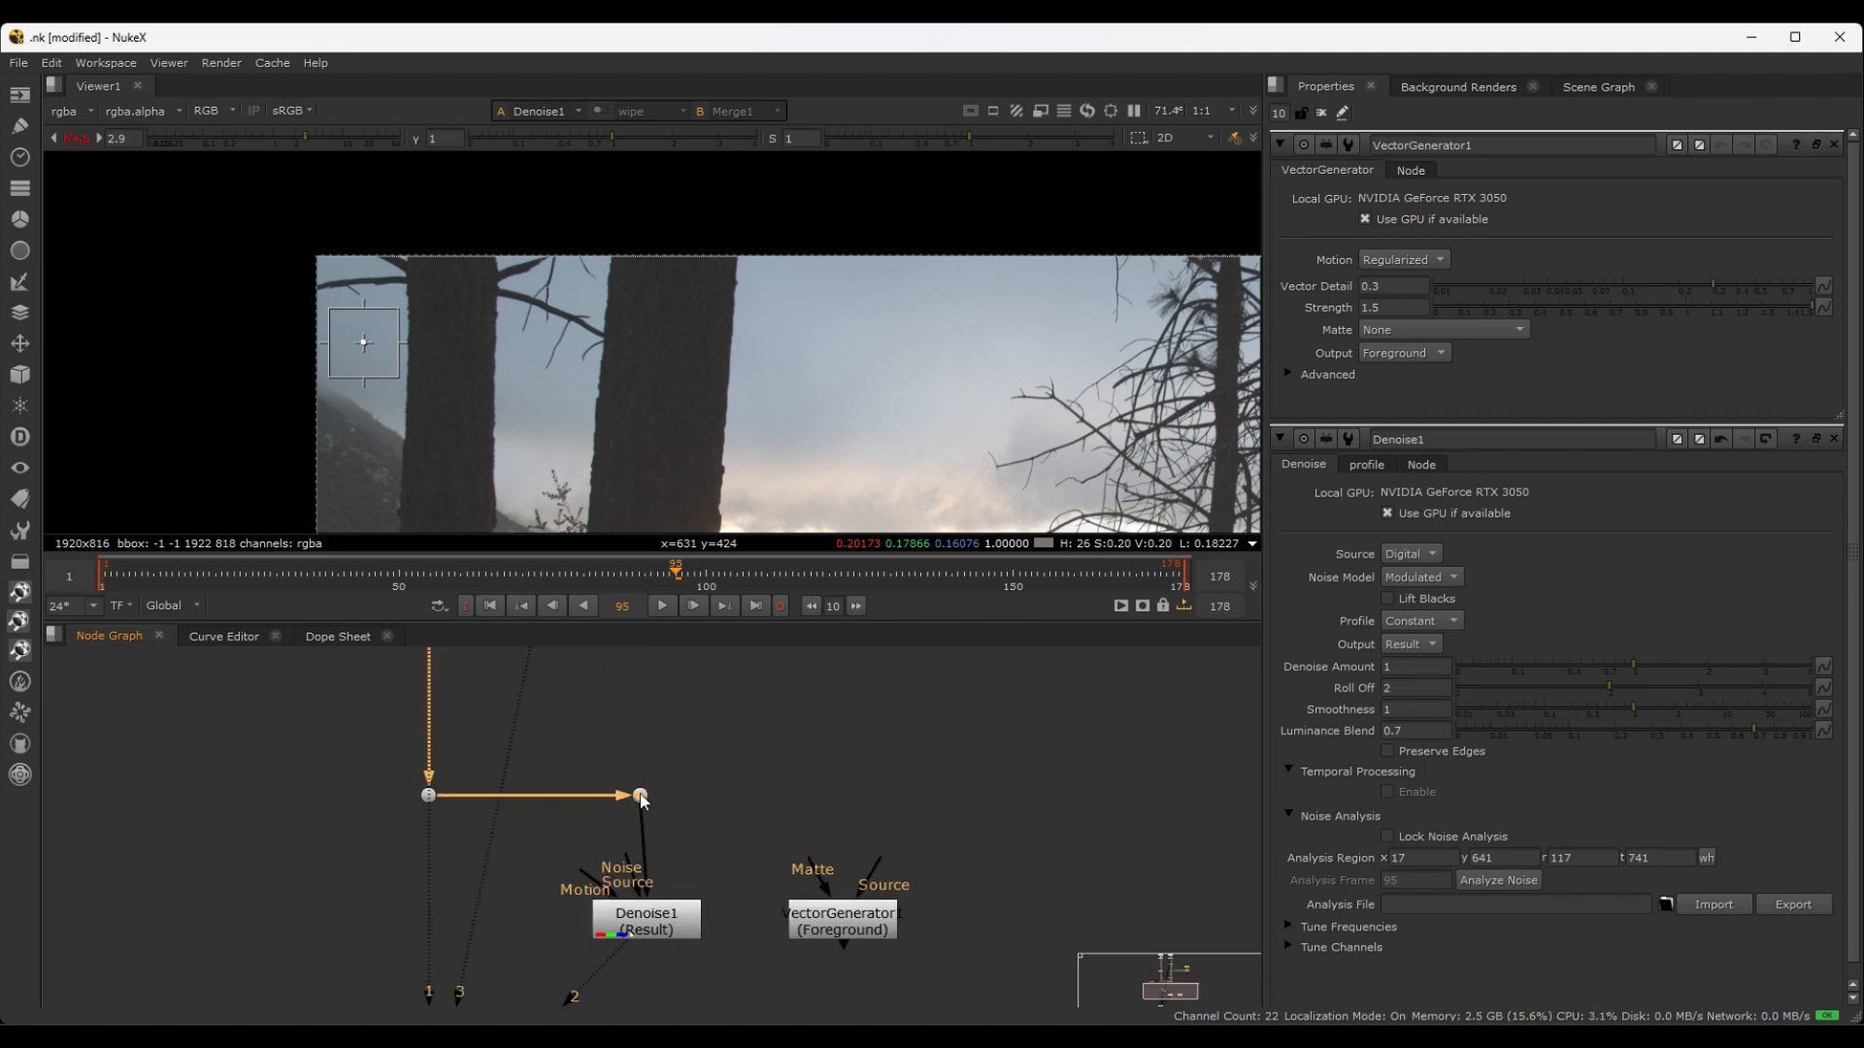
click(756, 818)
middle_drag(755, 819, 604, 791)
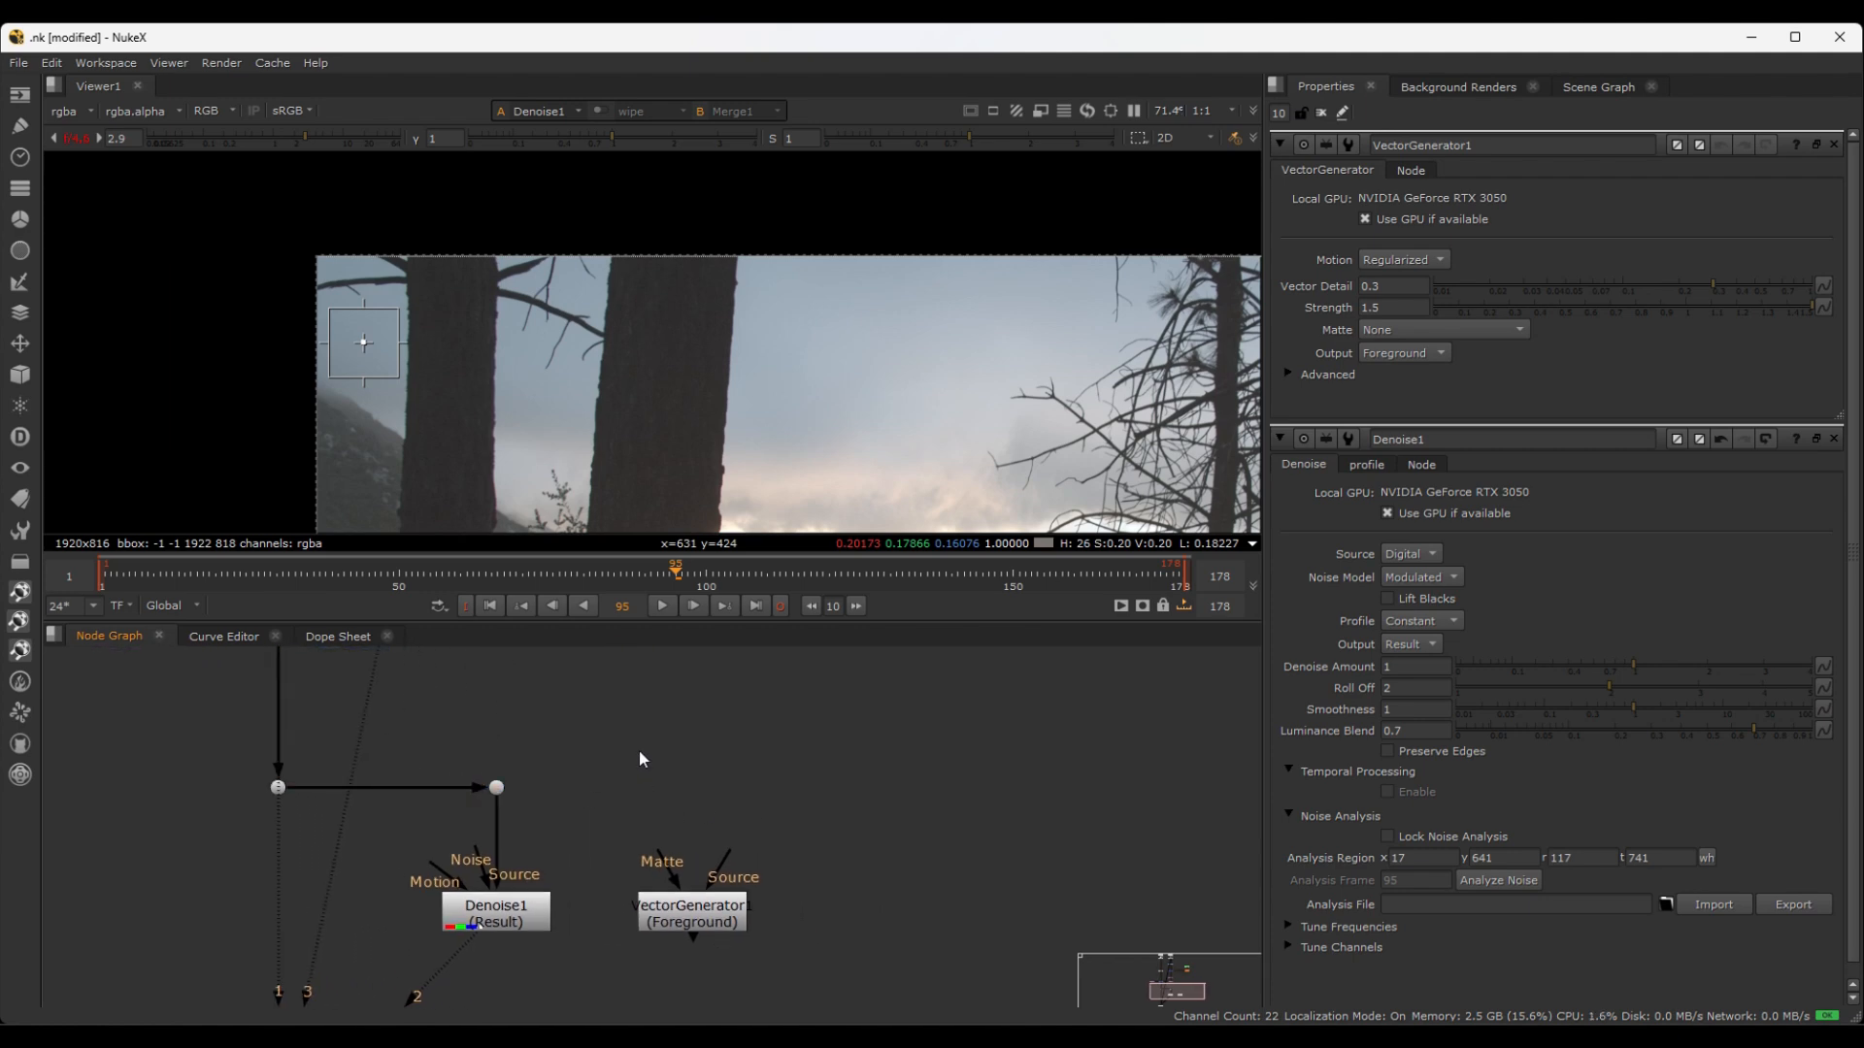
key(Tab)
click(613, 693)
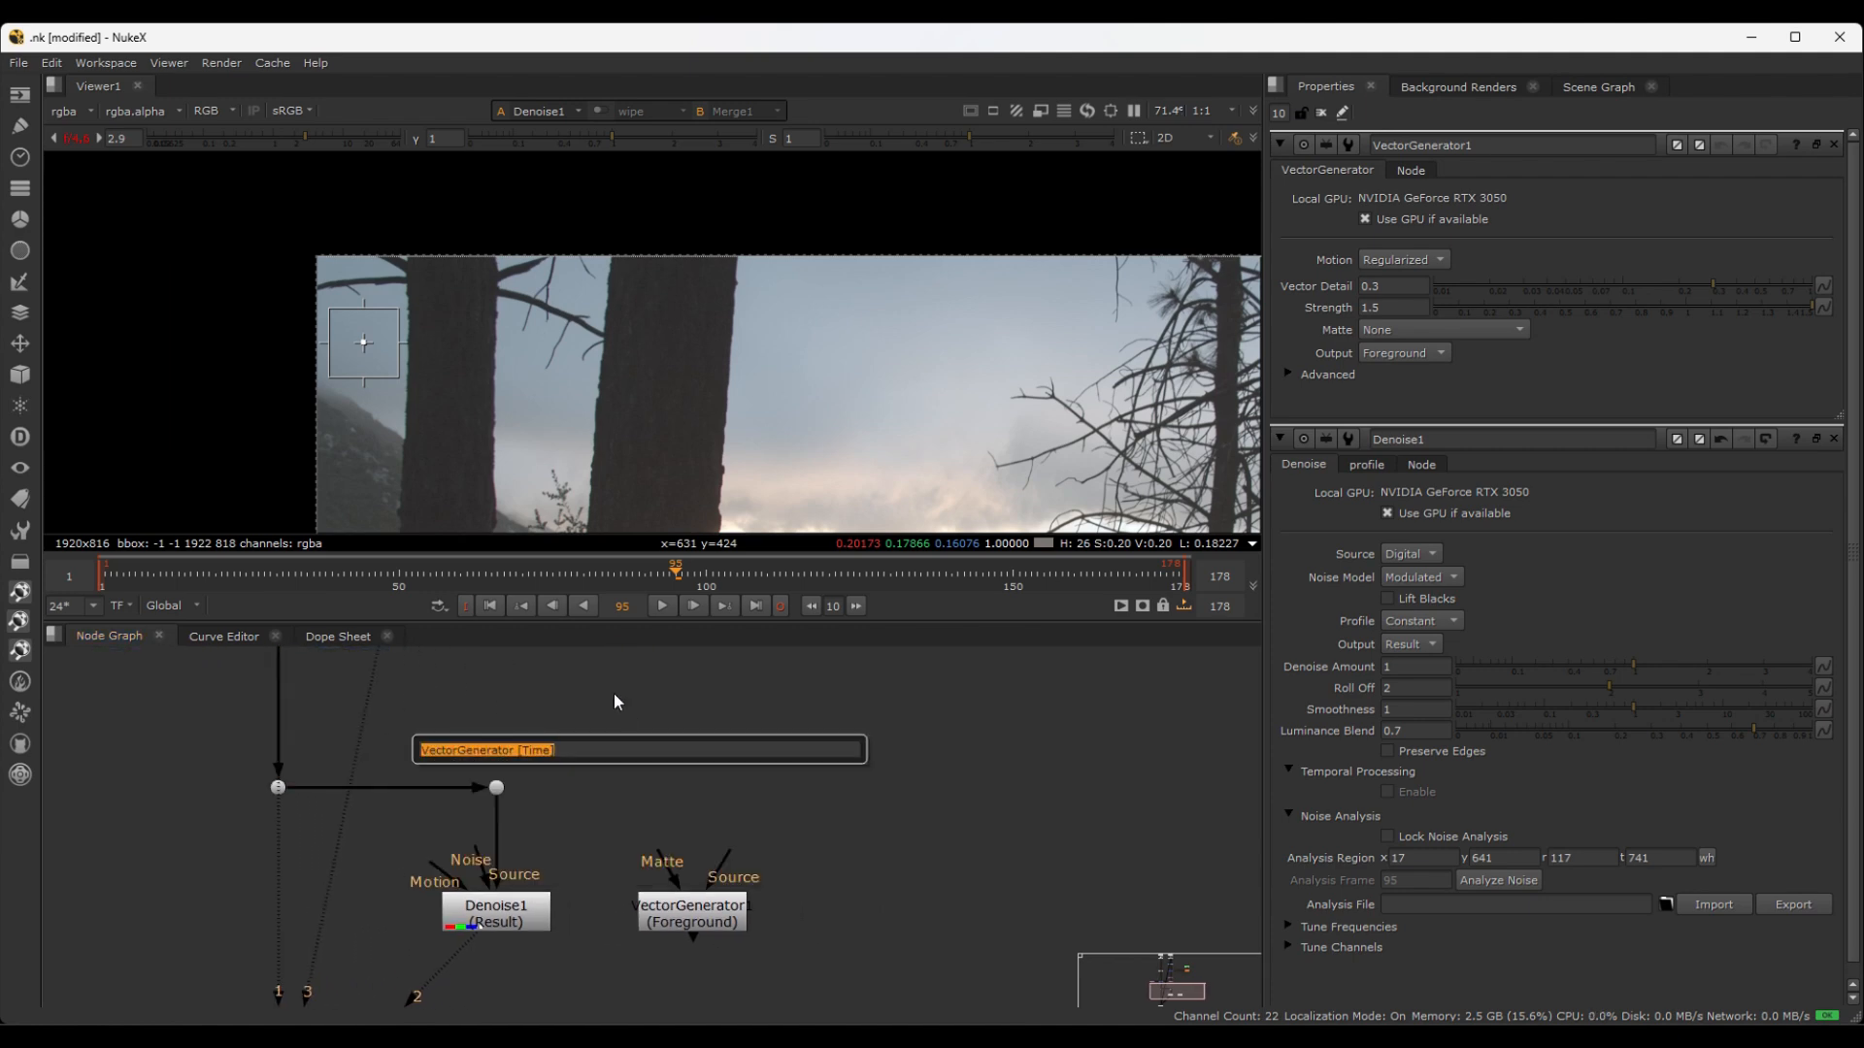
key(Escape)
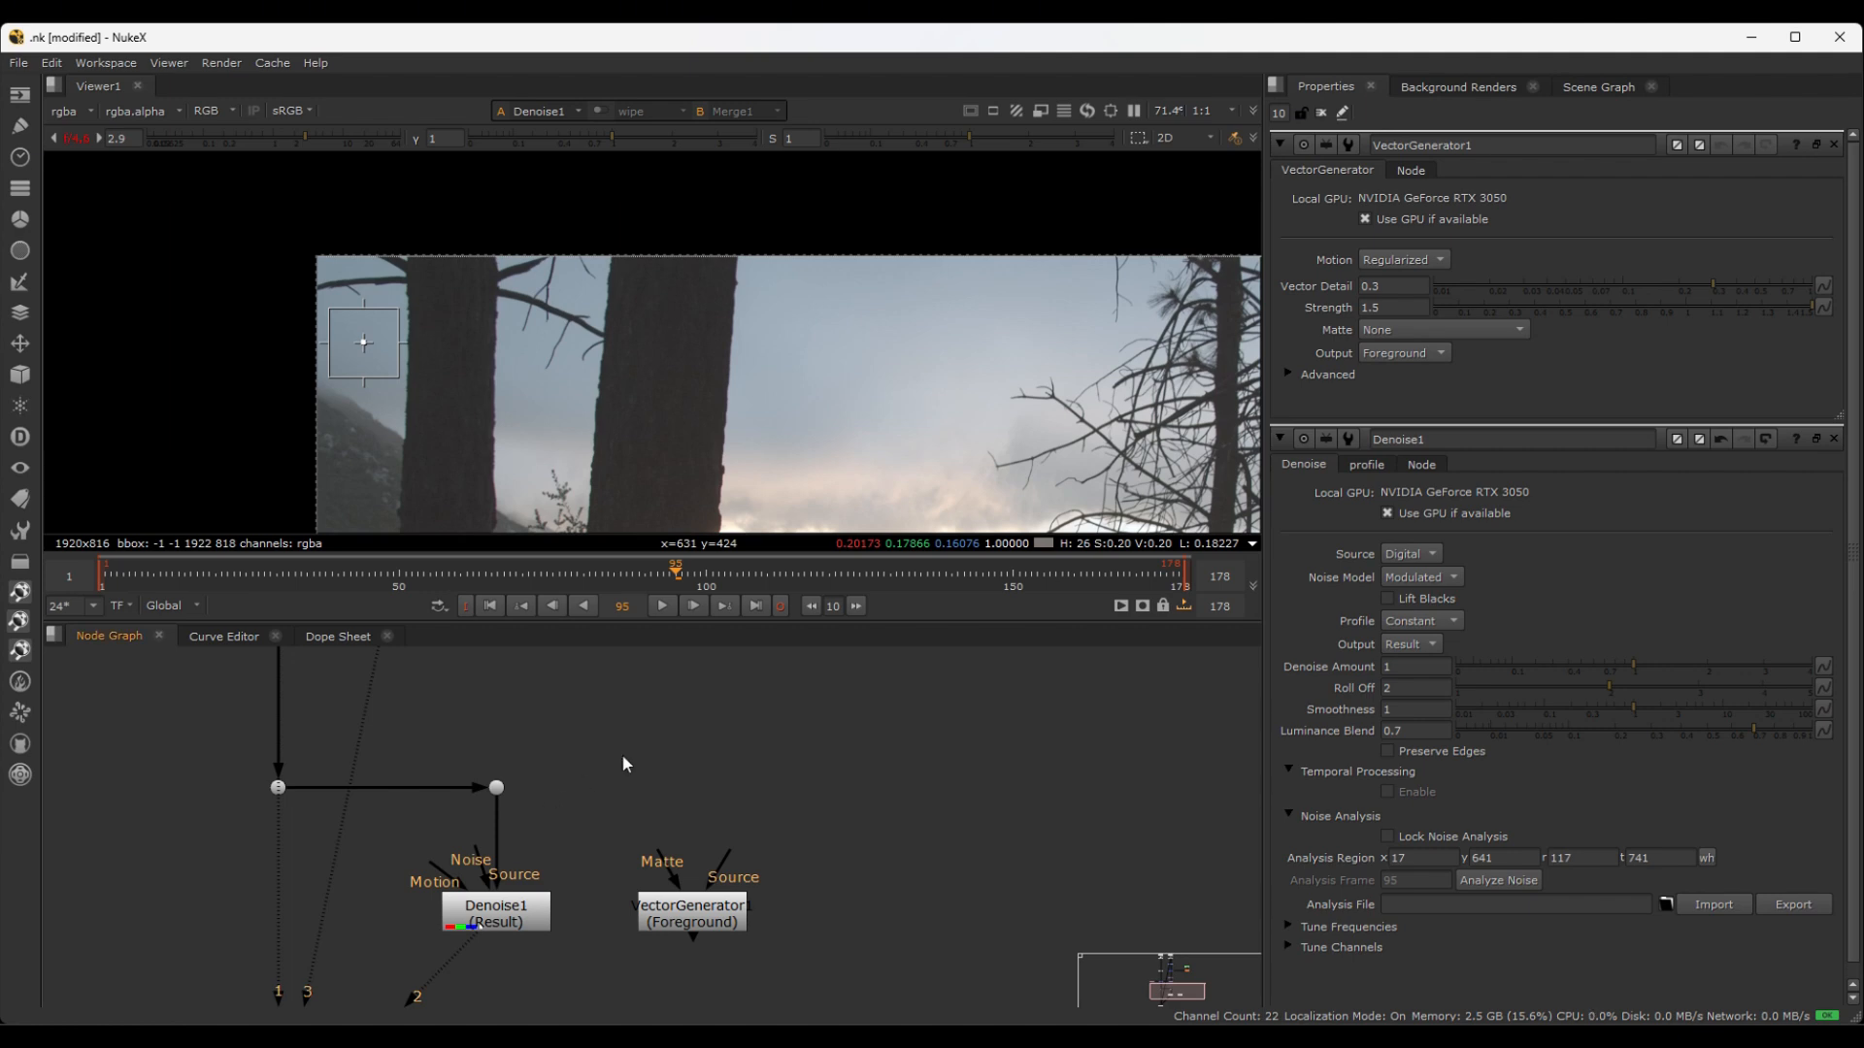
- Branch a second Dot from the one above Denoise1, align it above VectorGenerator1 and feed it into that node's Source input
drag(622, 757, 493, 790)
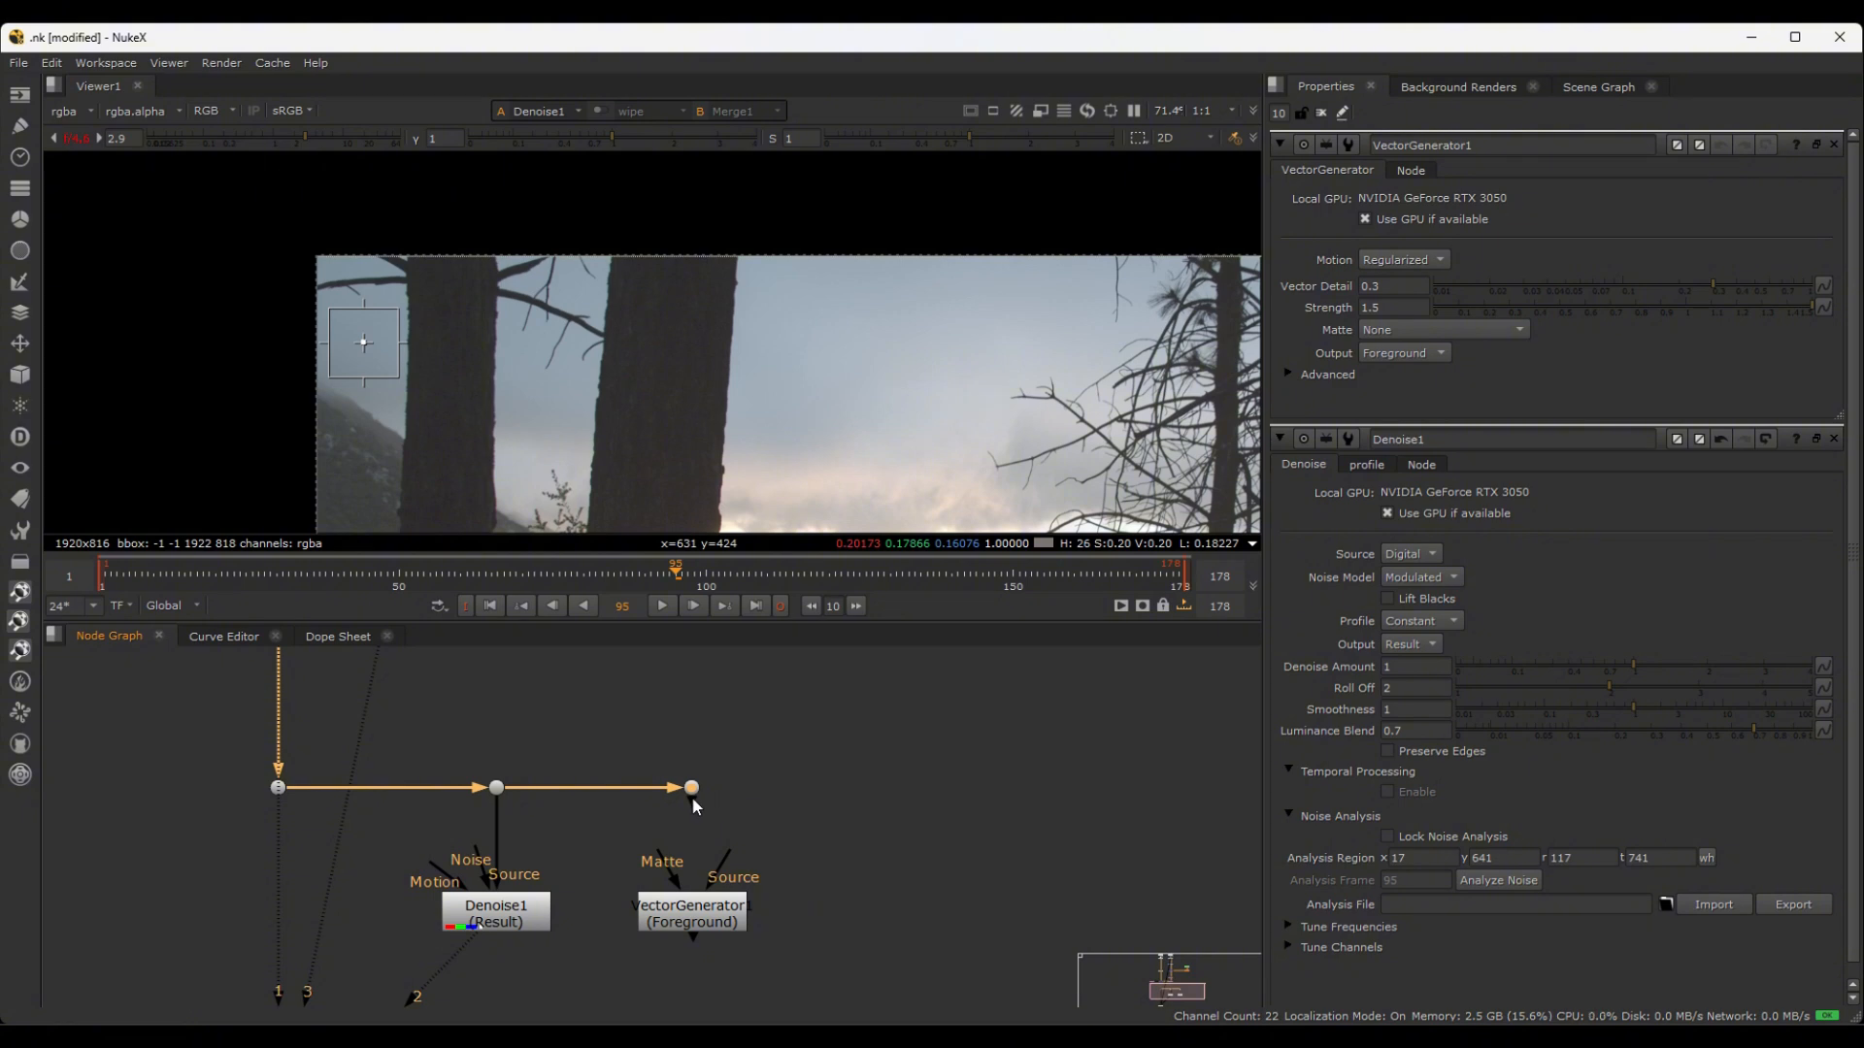
click(775, 854)
scroll(773, 835, down, 2)
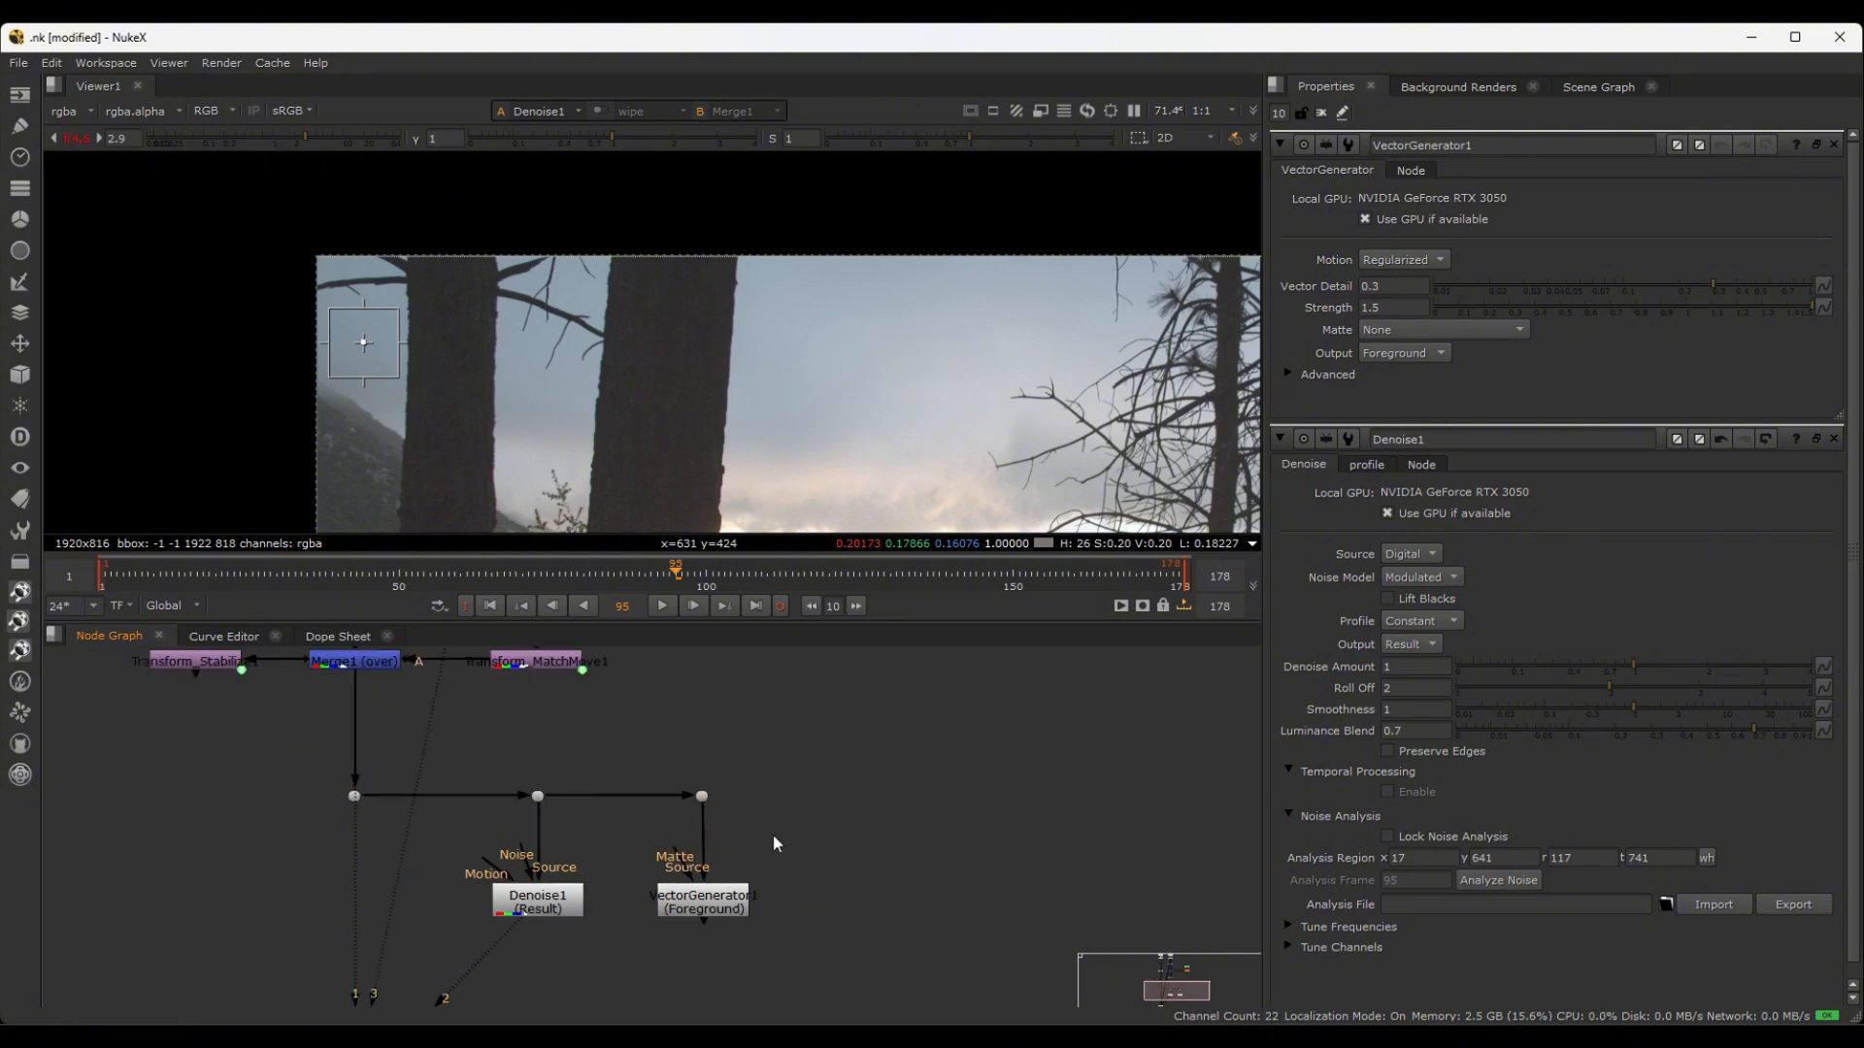
- Connect Denoise1's Motion input to the VectorGenerator1 node
middle_drag(773, 834, 760, 766)
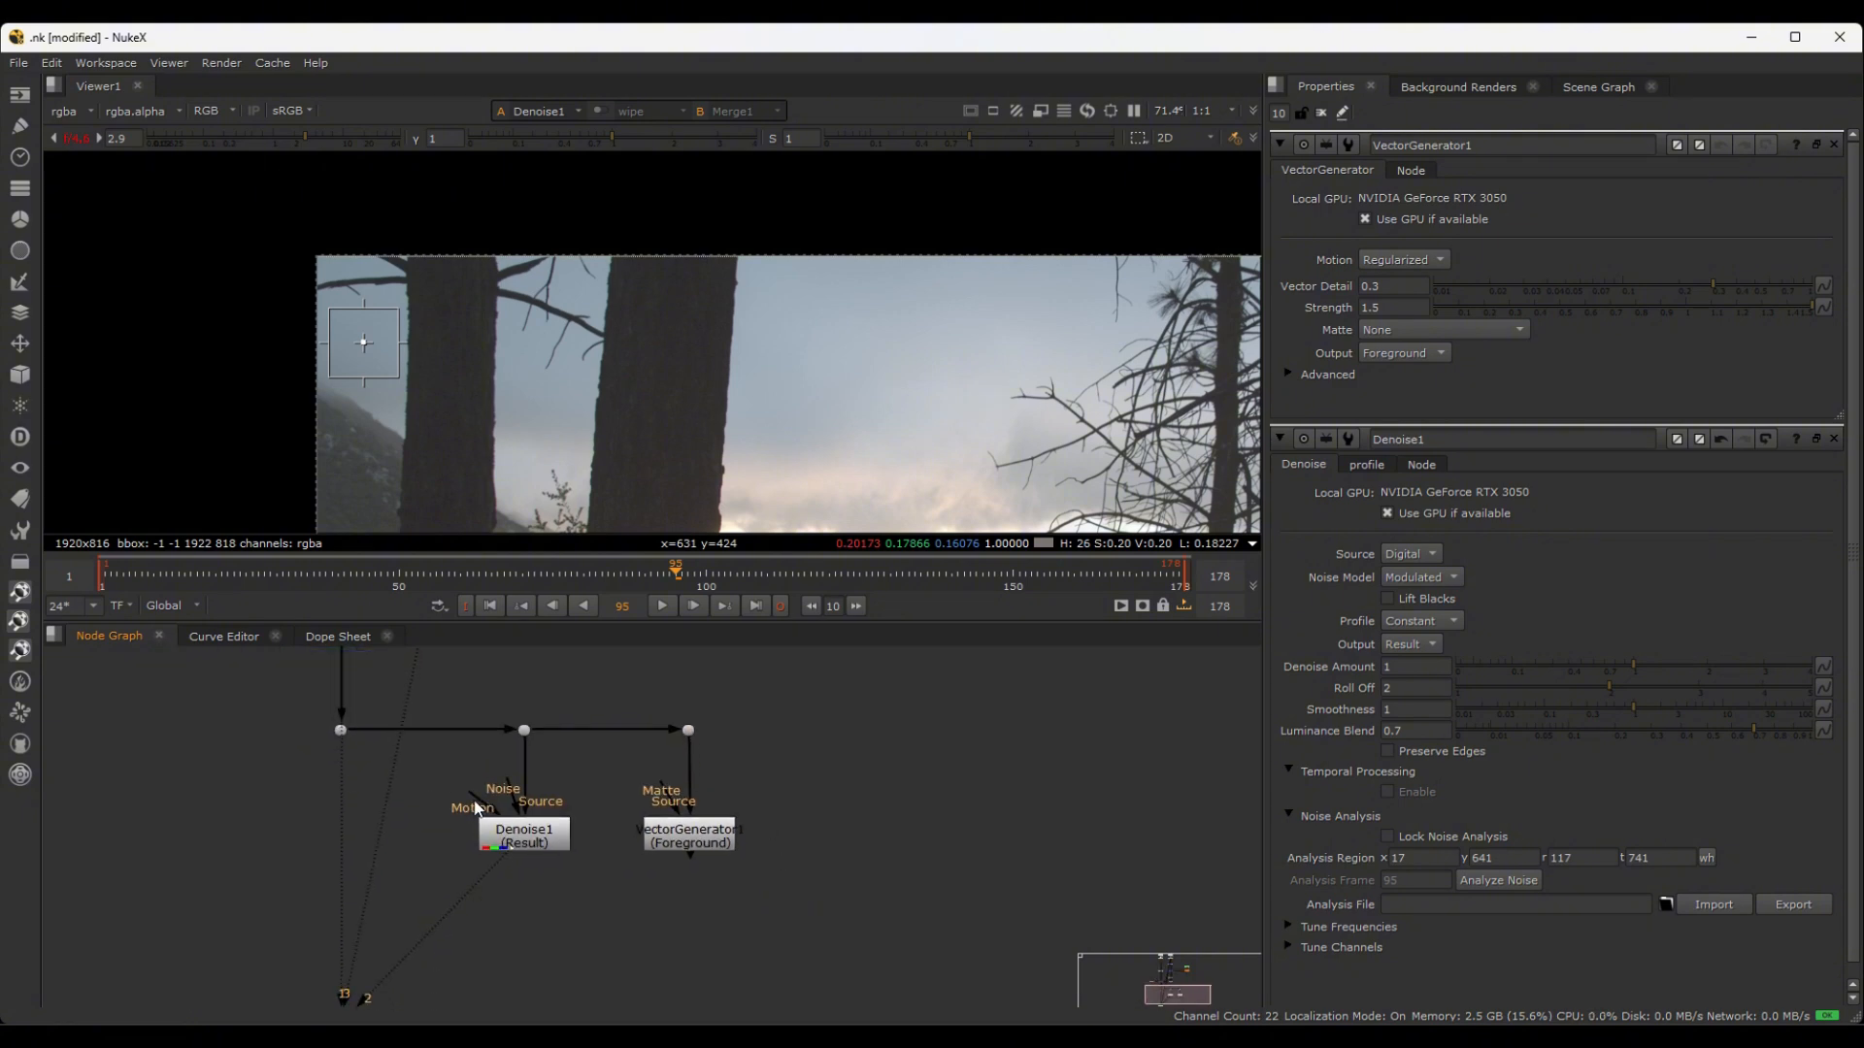
drag(475, 808, 738, 840)
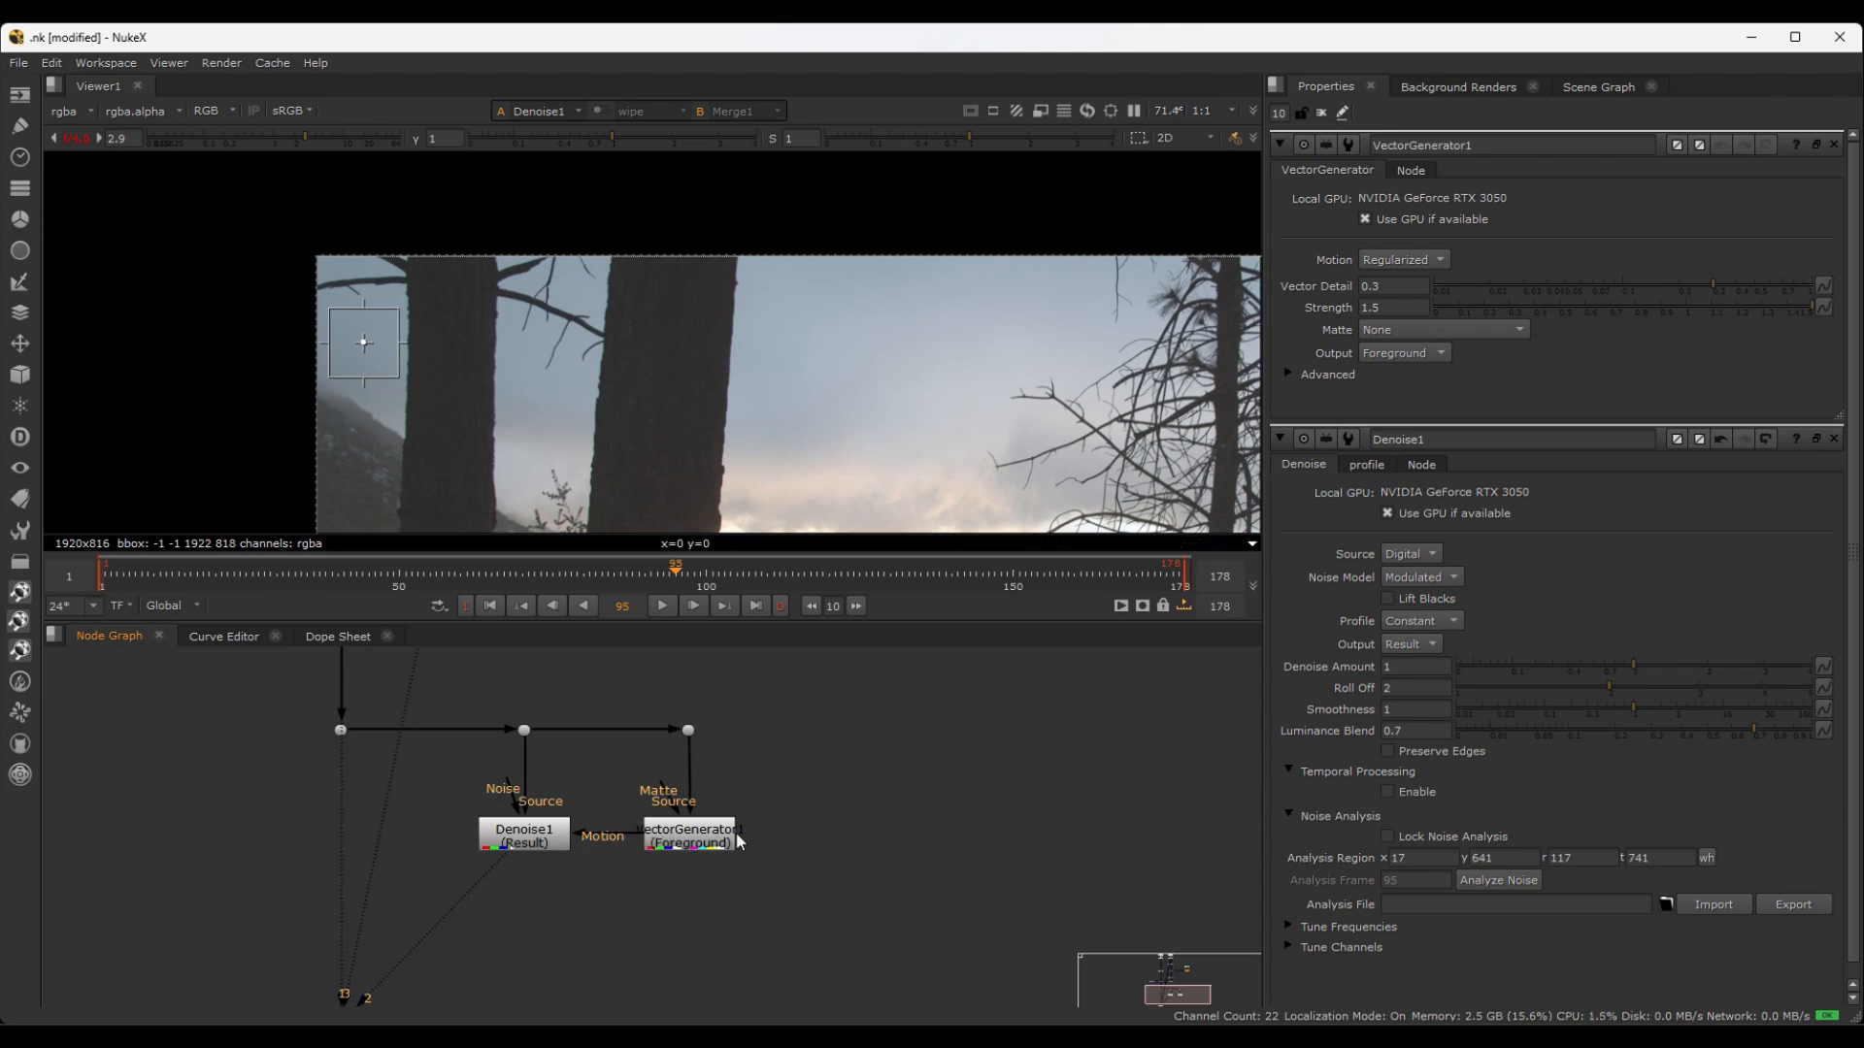
click(680, 840)
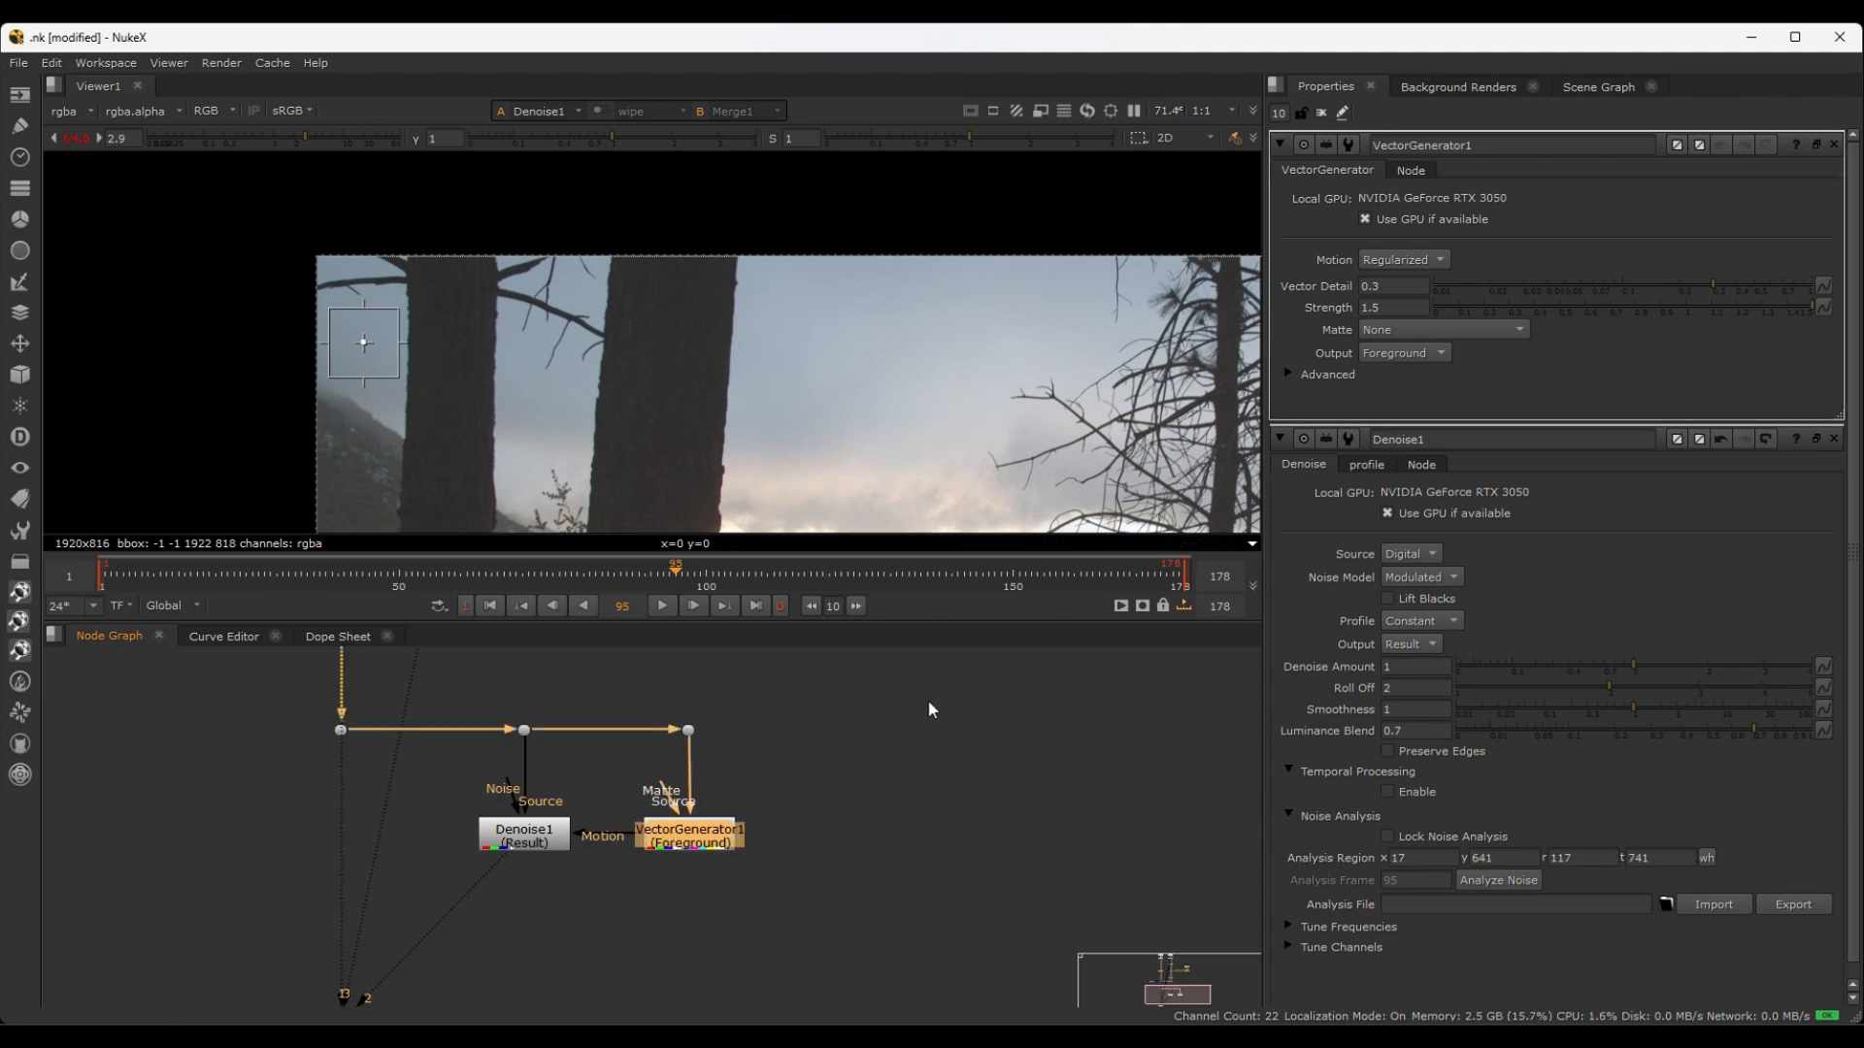
click(889, 861)
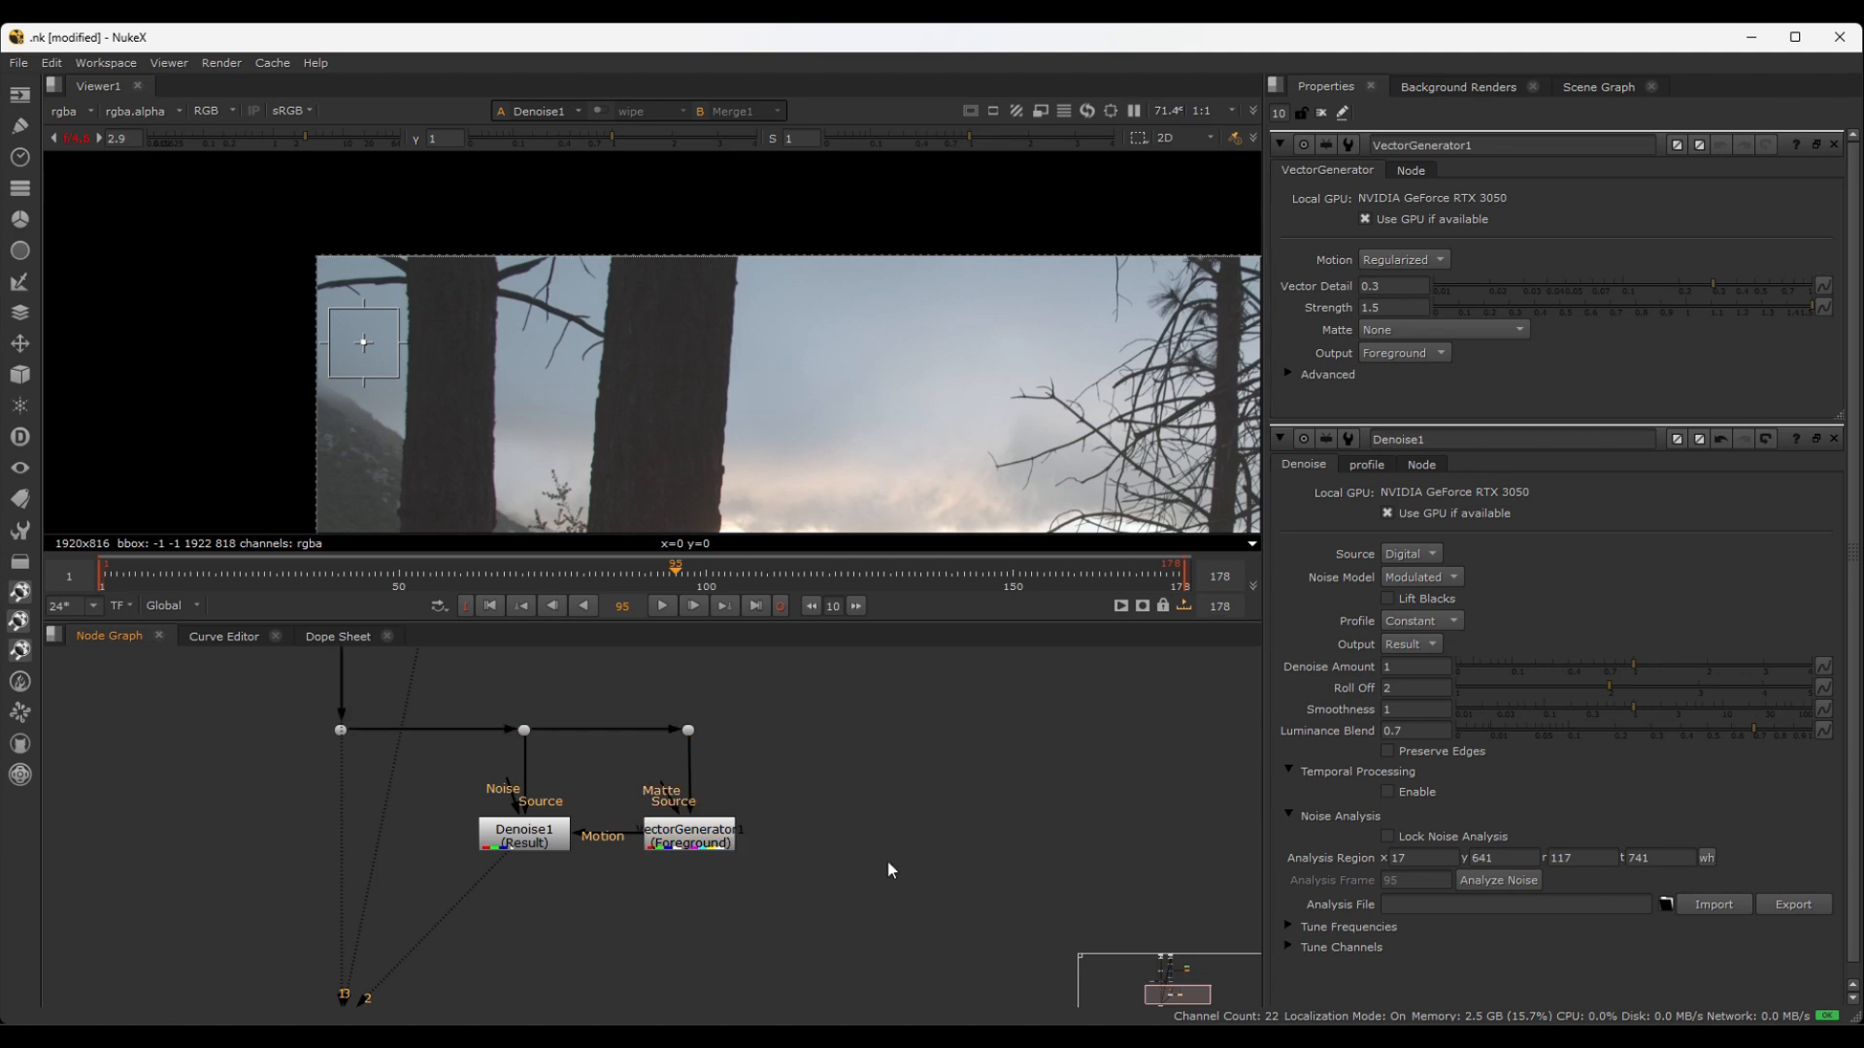
- Enable temporal processing on Denoise1 and set Frames To Blend to 2
click(688, 831)
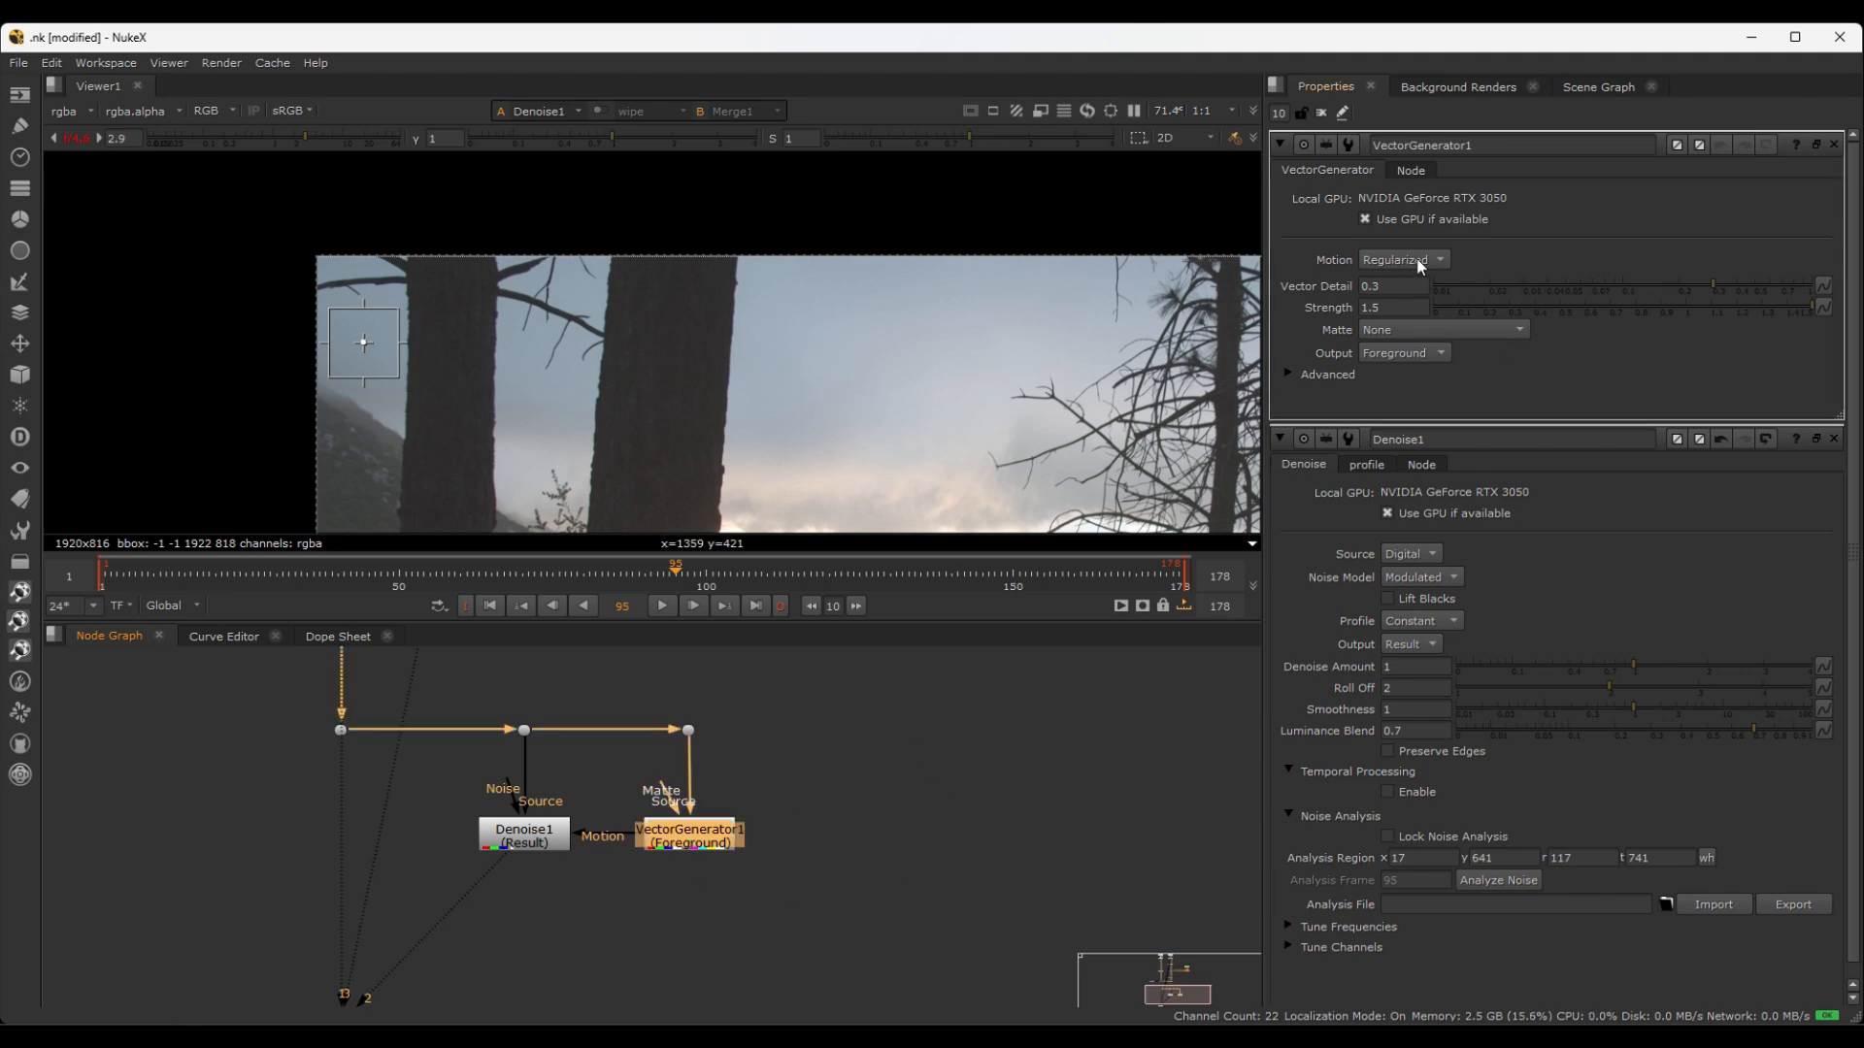
click(512, 841)
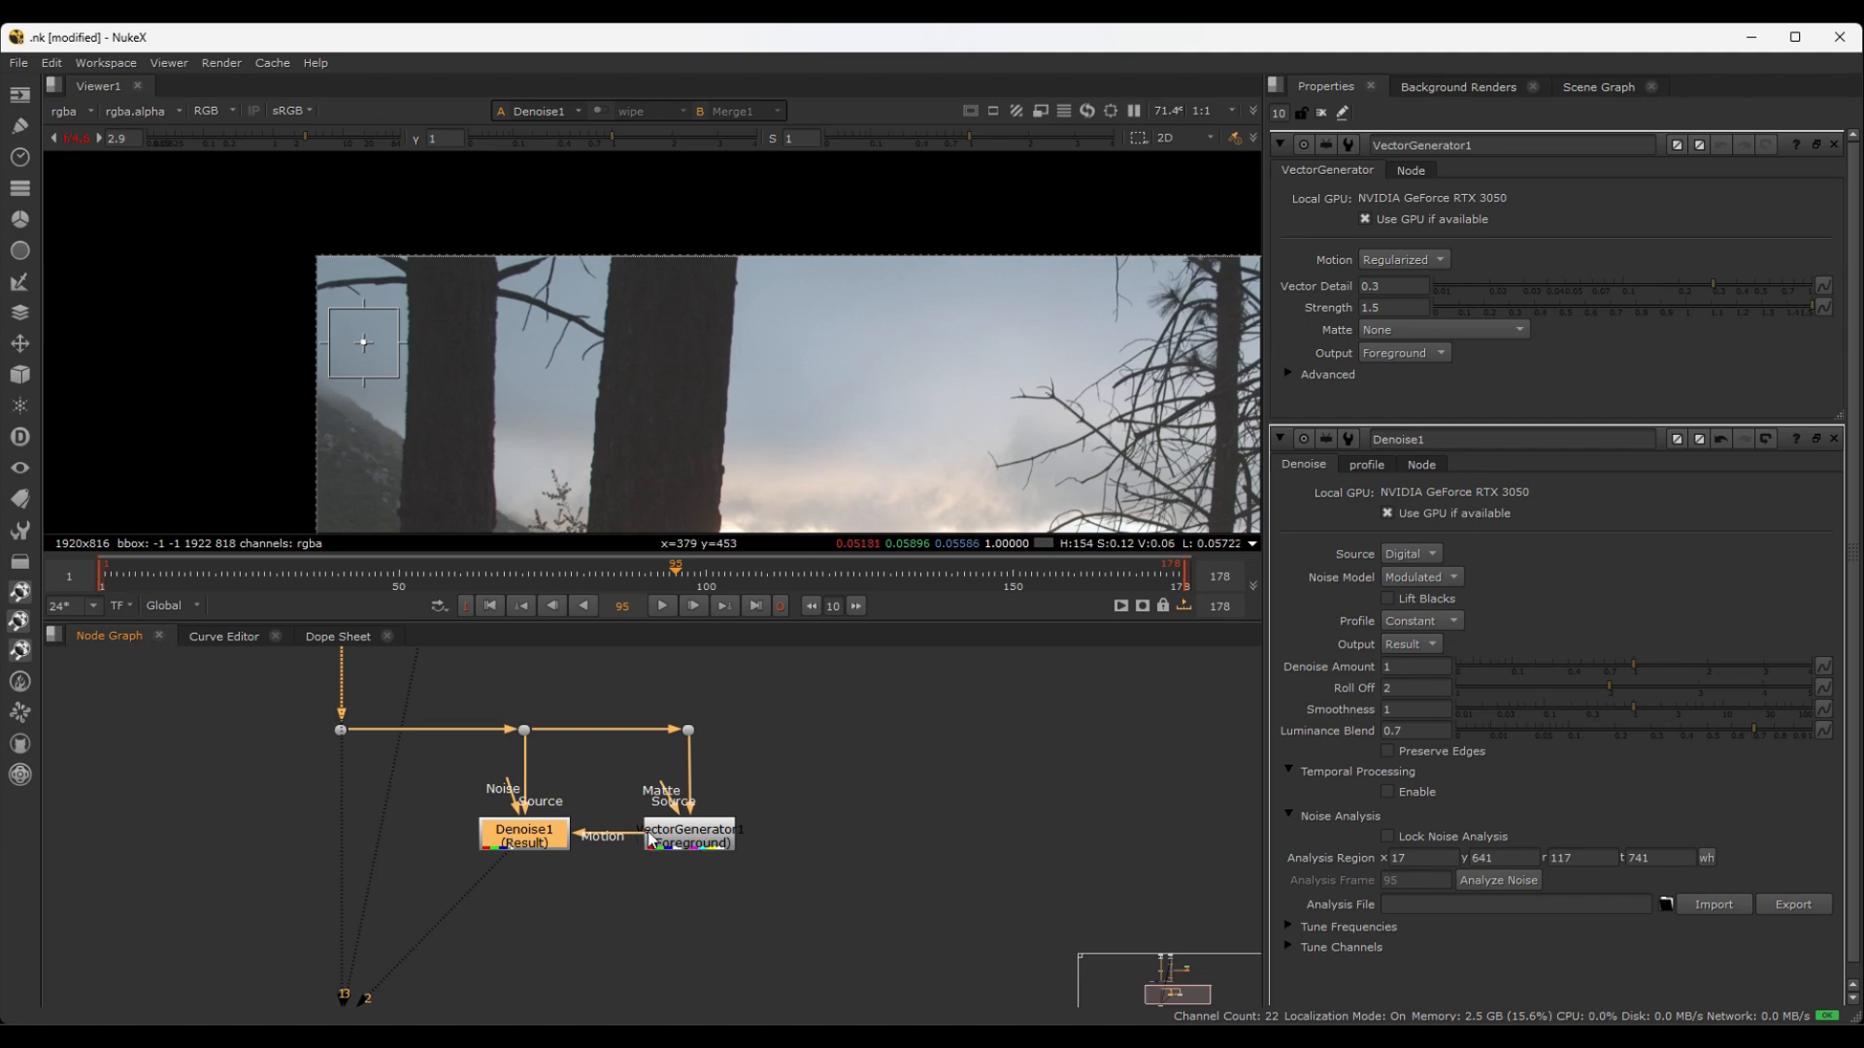
click(1388, 792)
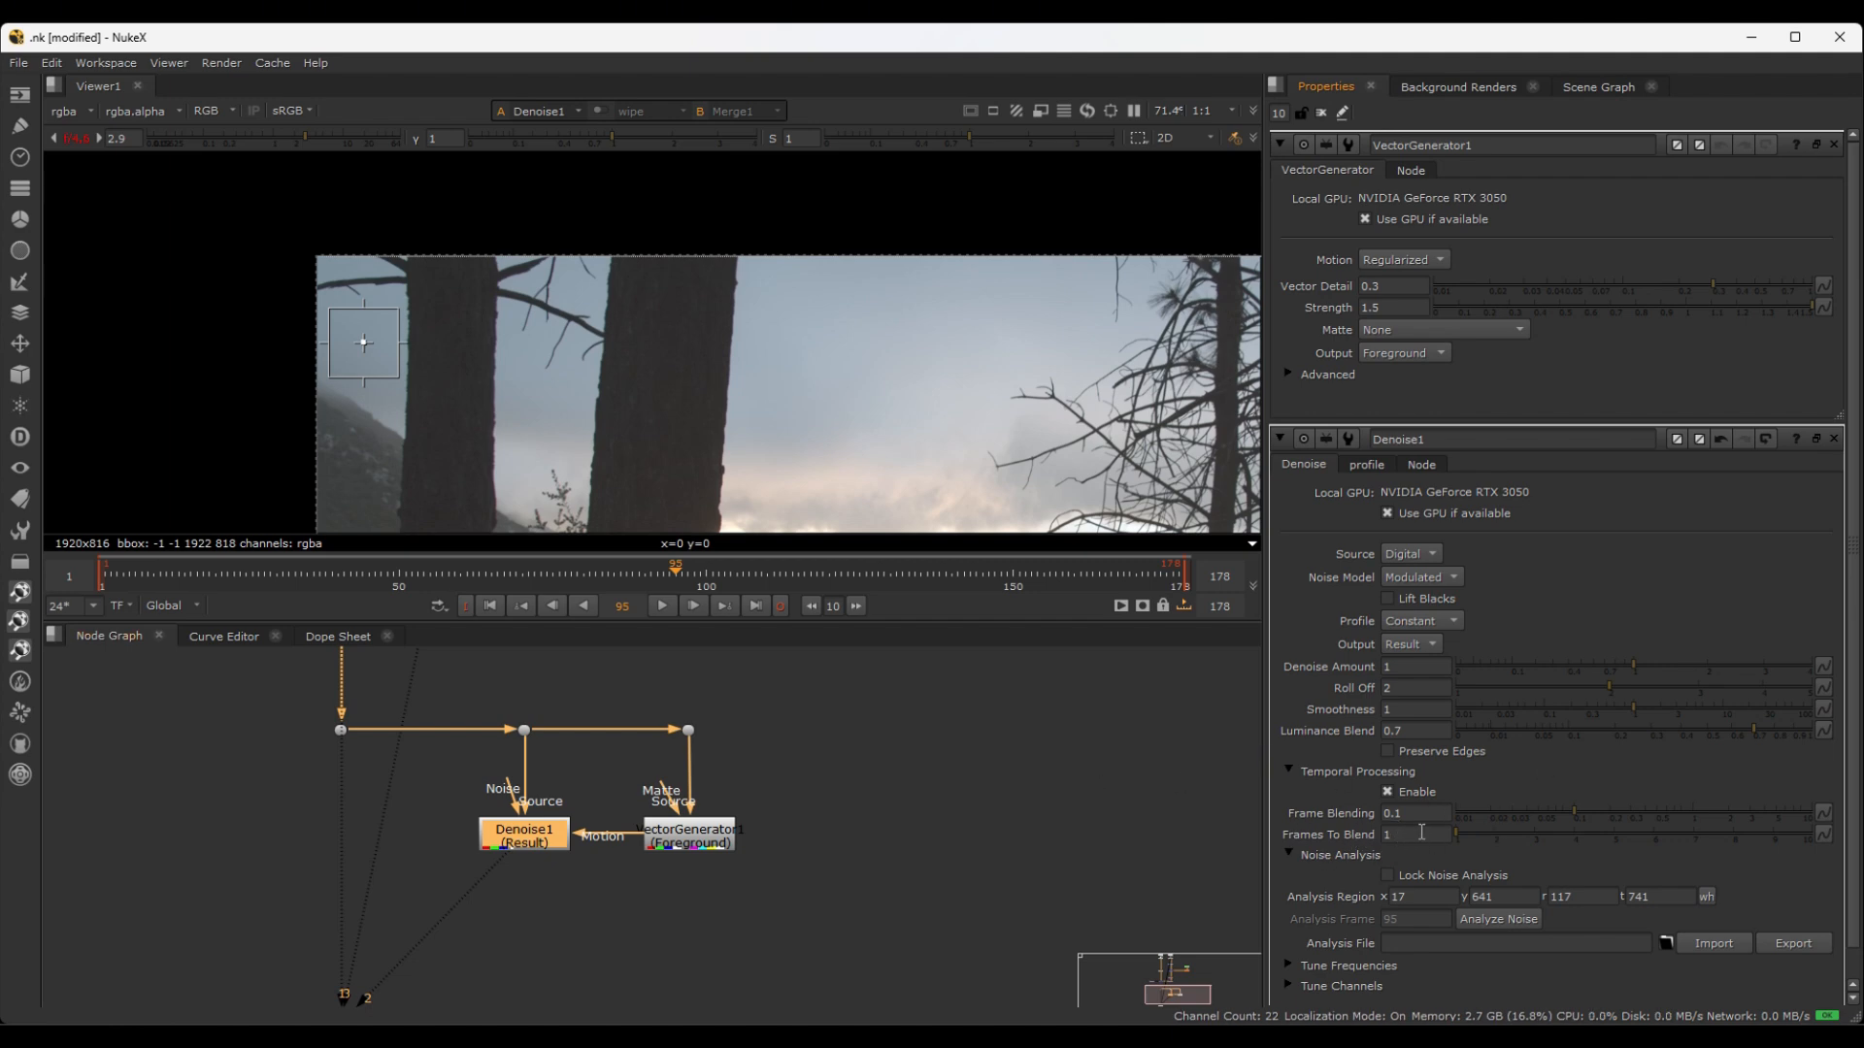
click(1405, 835)
key(BackSpace)
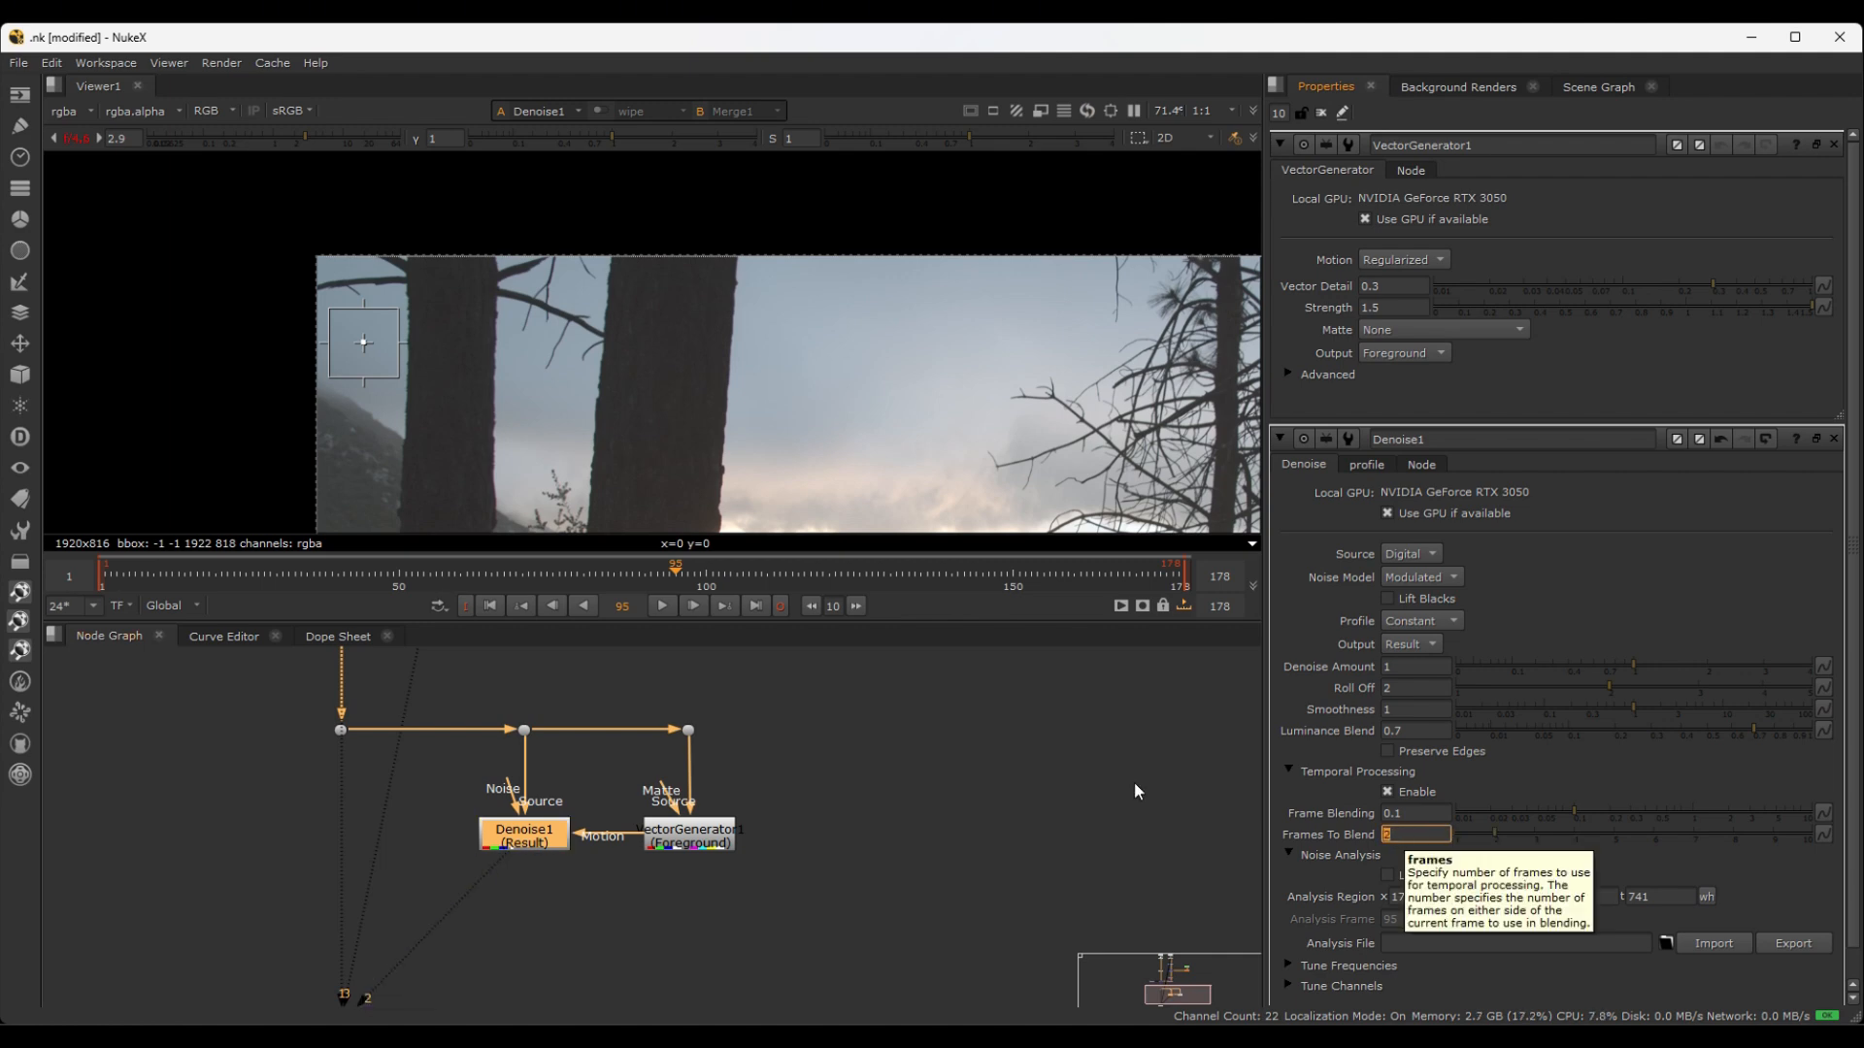
click(893, 755)
- Compare the left tree trunk close up with Denoise1 disabled and enabled, leaving it enabled, and review the whole frame
middle_drag(572, 423, 598, 335)
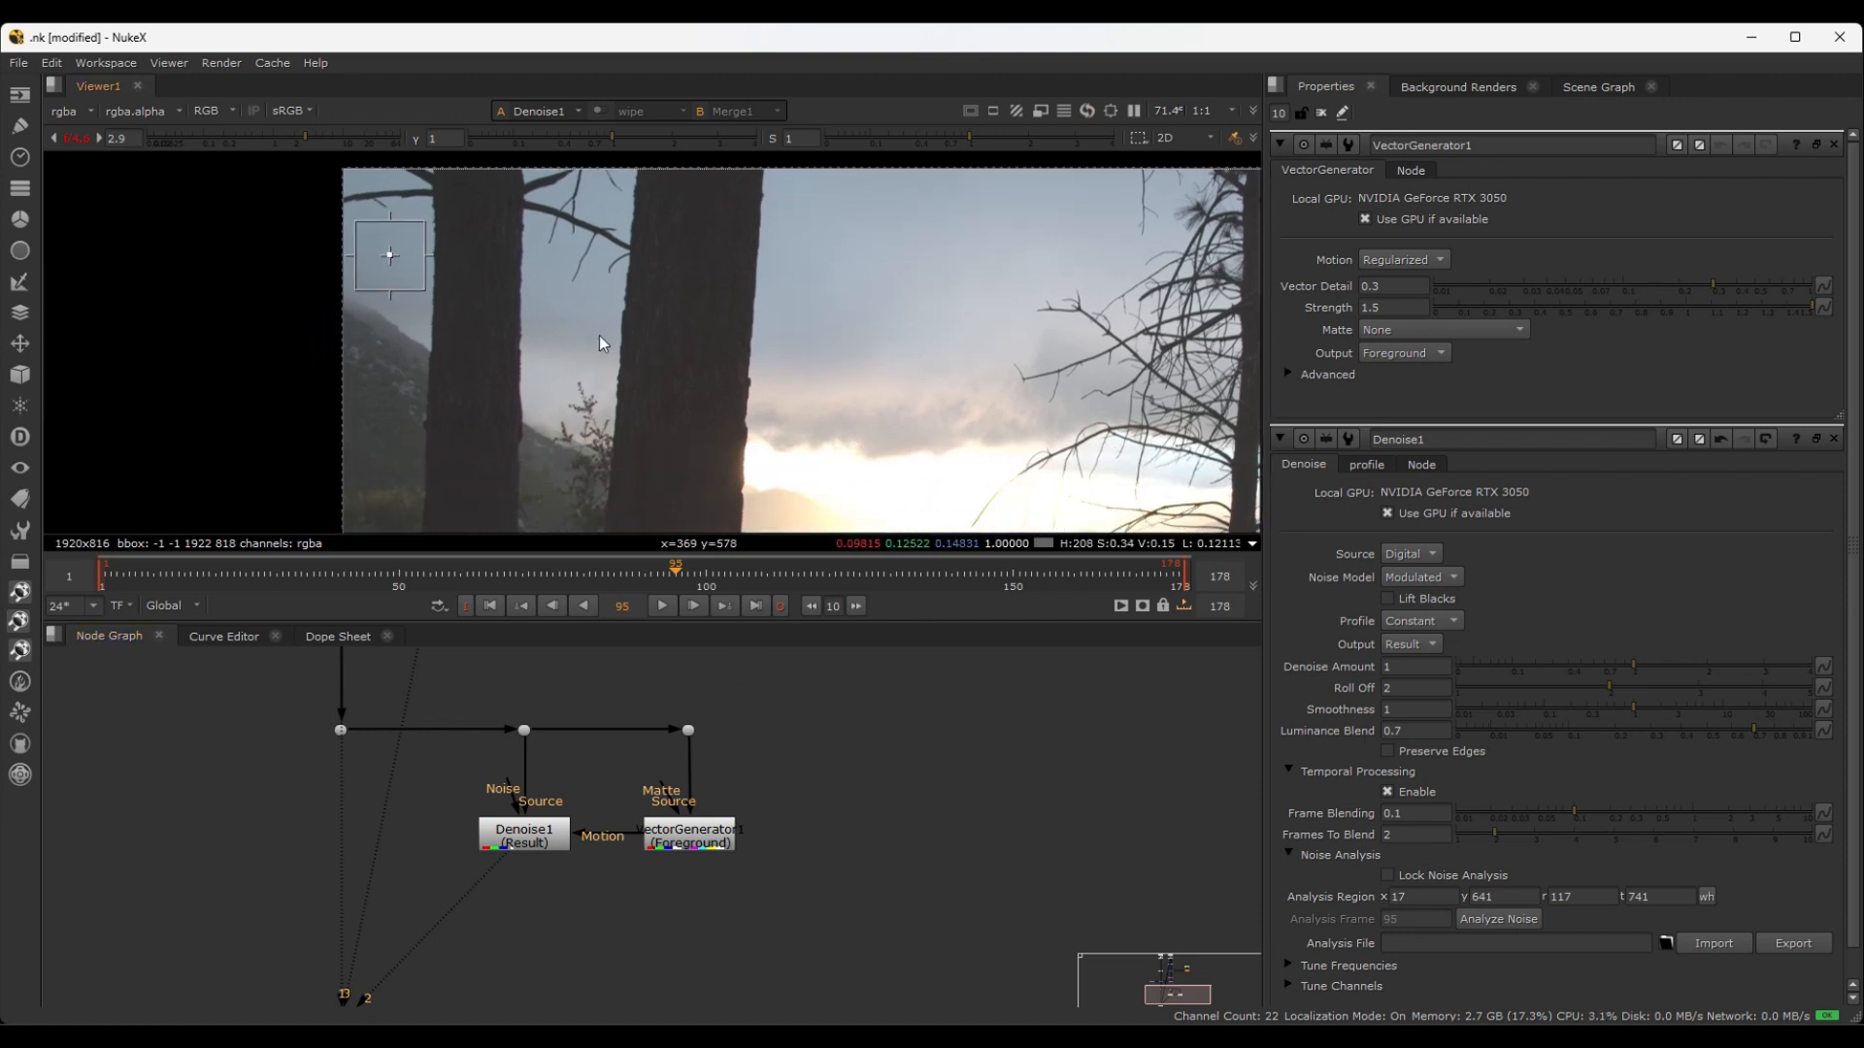
scroll(775, 876, up, 2)
middle_drag(775, 875, 936, 846)
scroll(935, 846, down, 4)
middle_drag(879, 915, 875, 862)
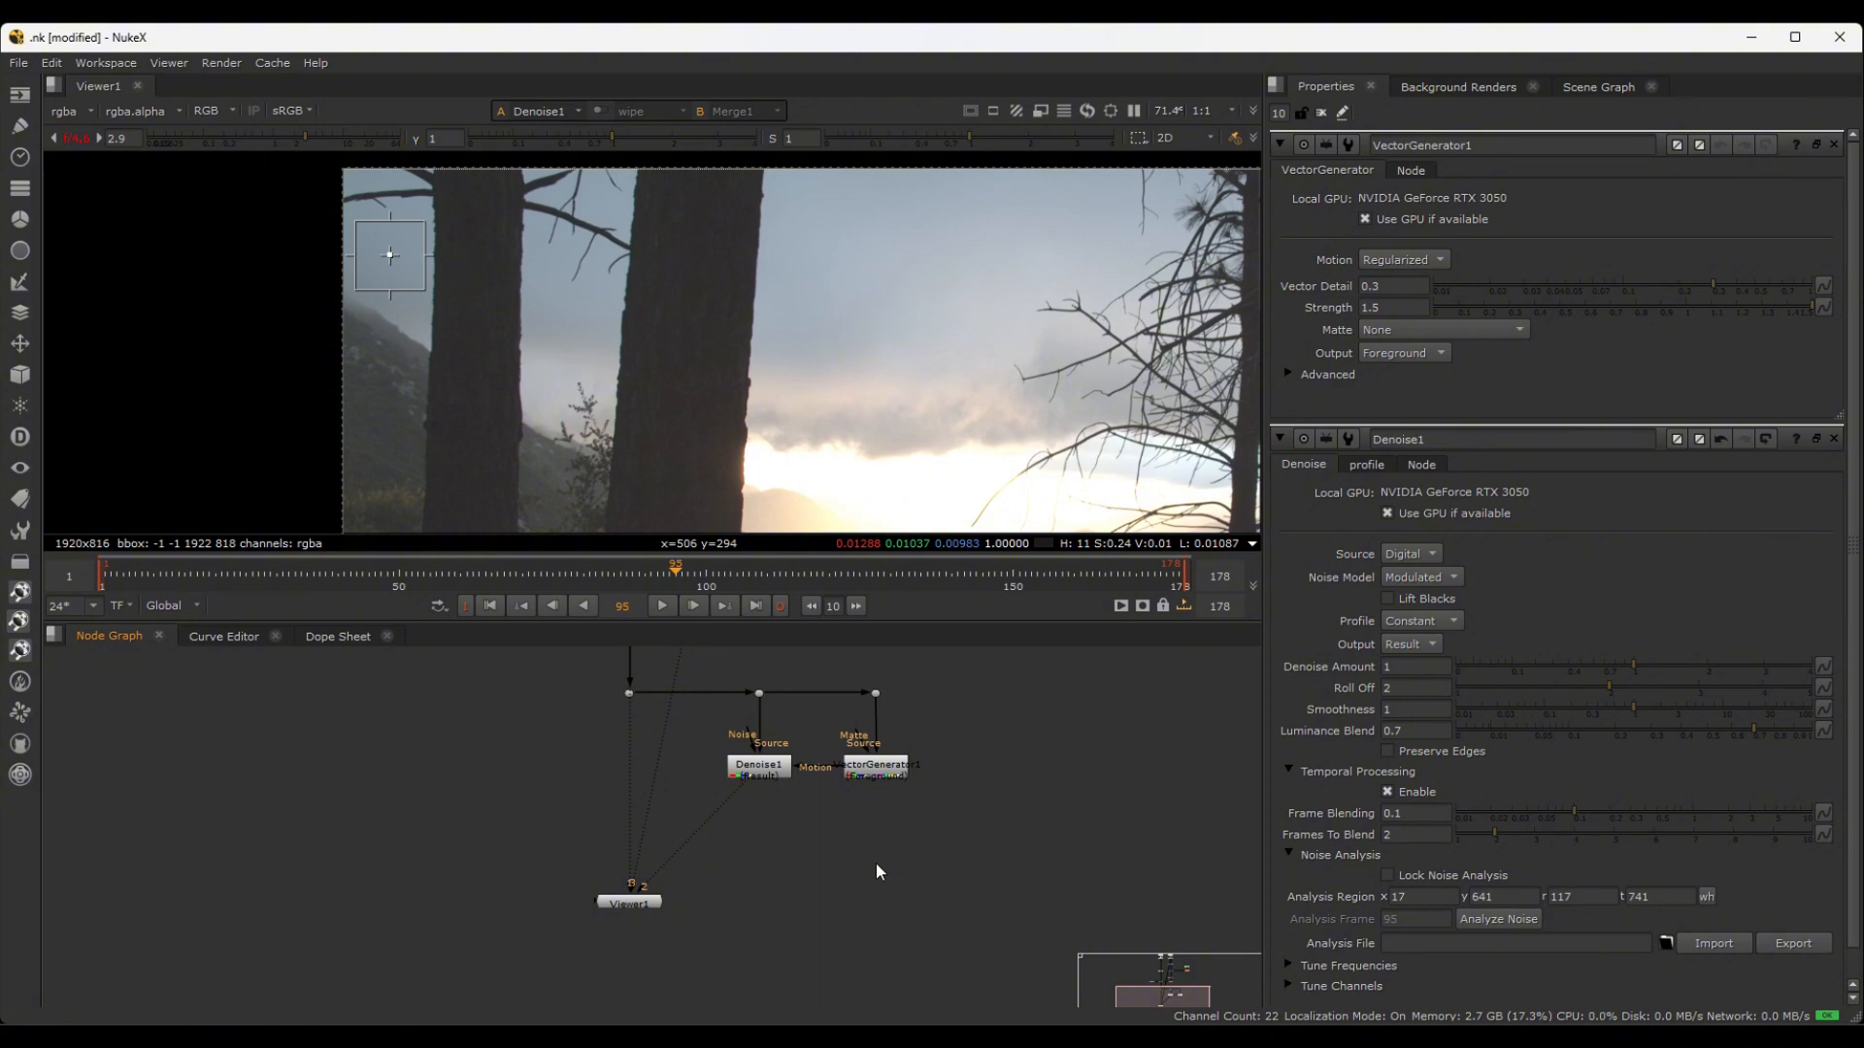
scroll(789, 874, up, 2)
click(735, 705)
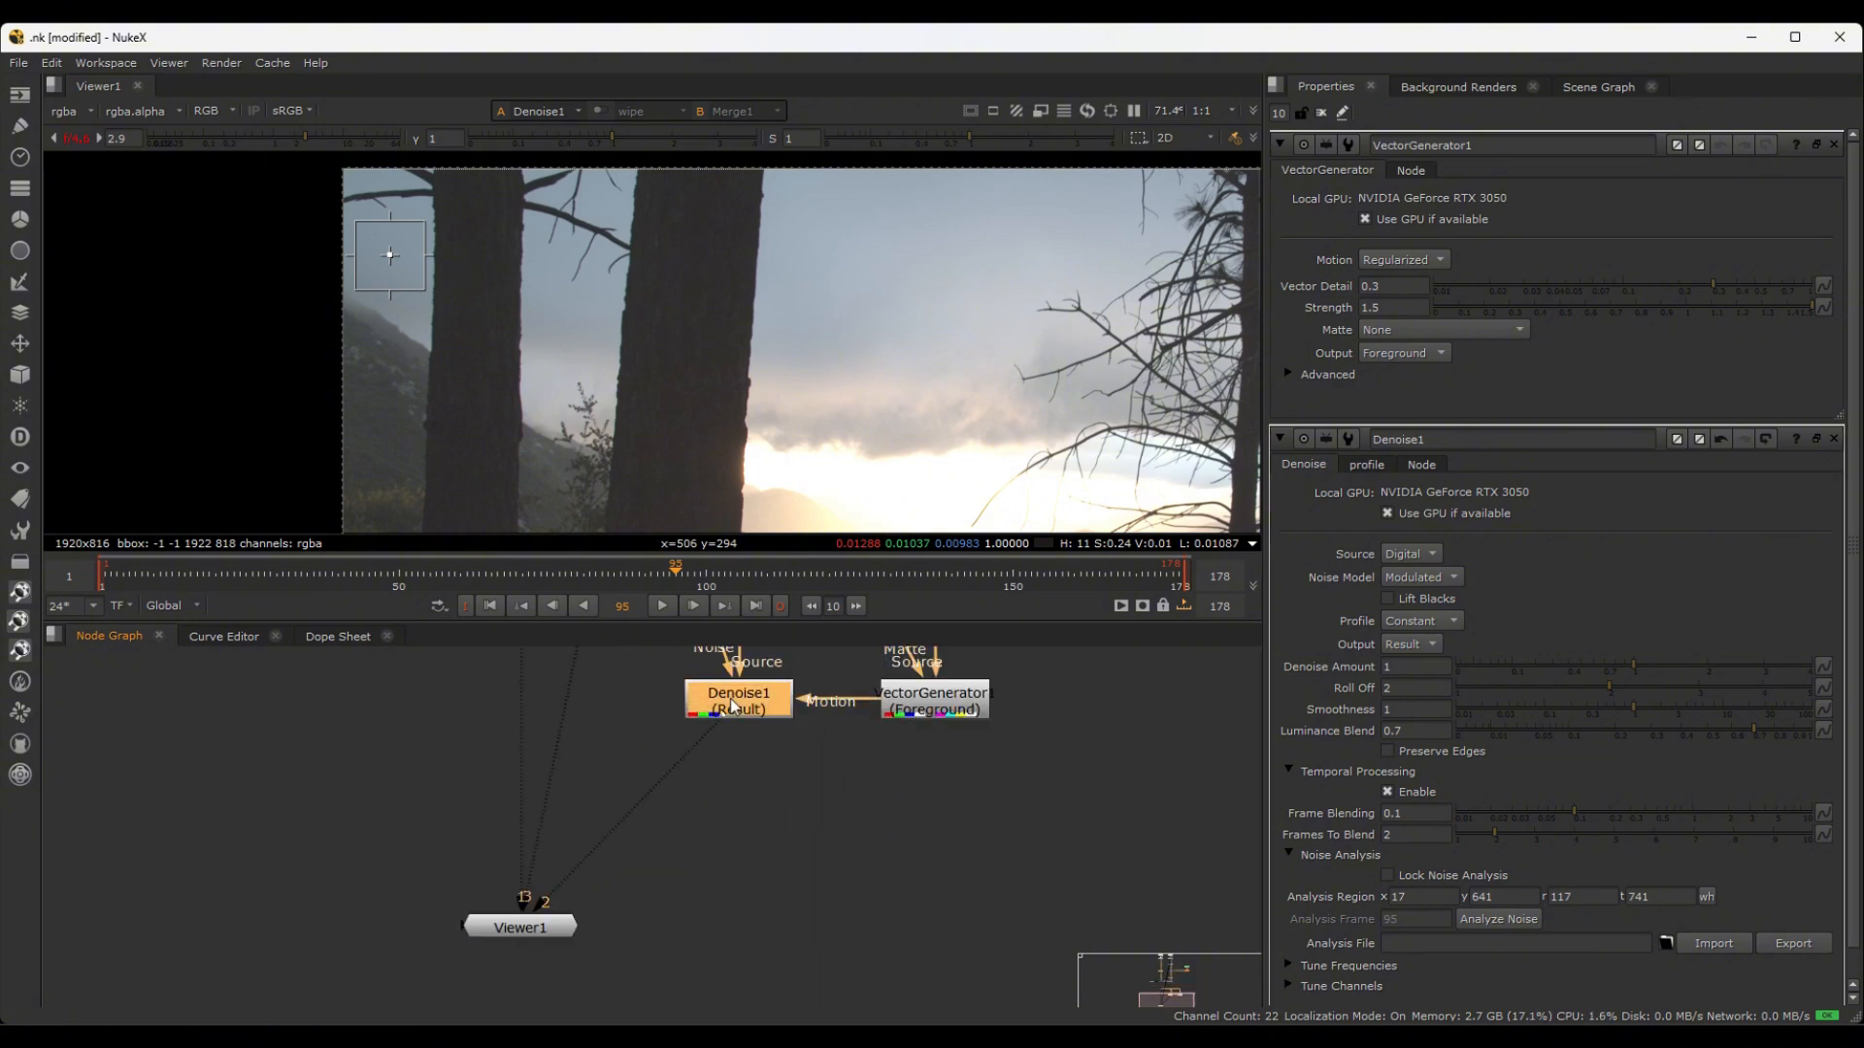
scroll(507, 246, up, 8)
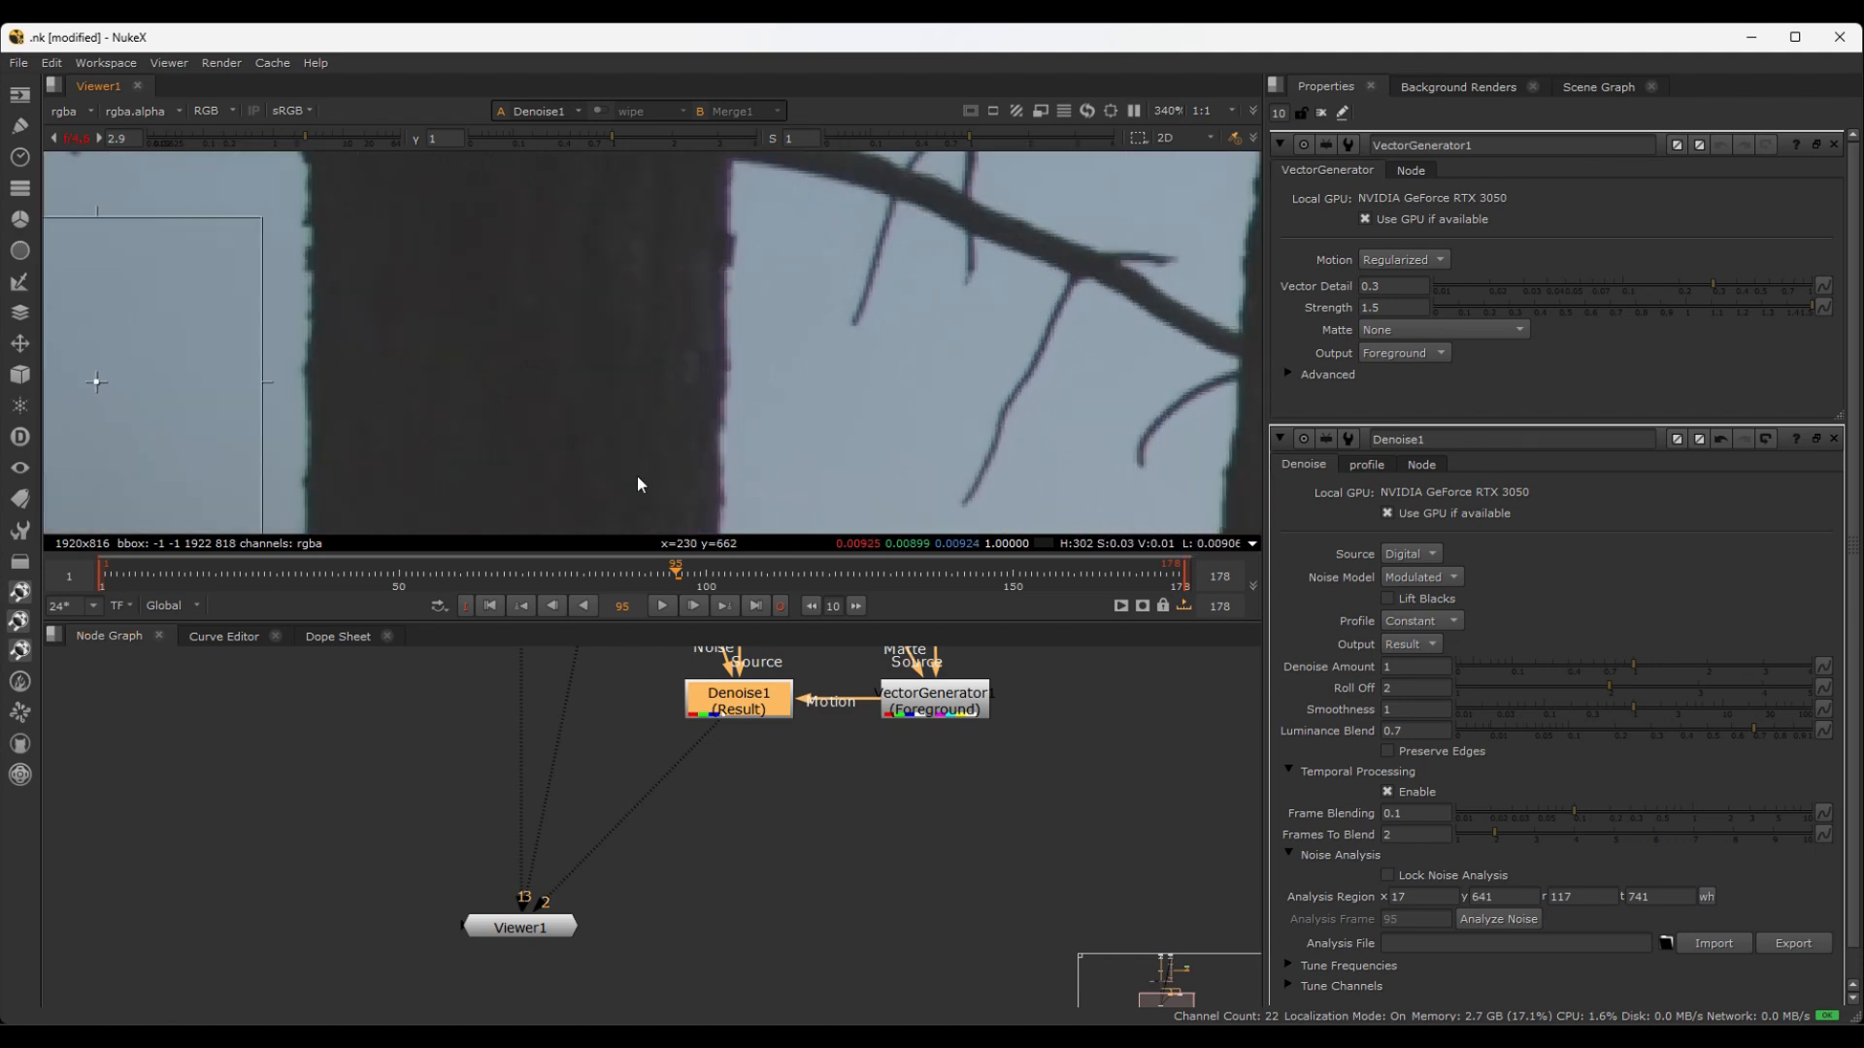
key(d)
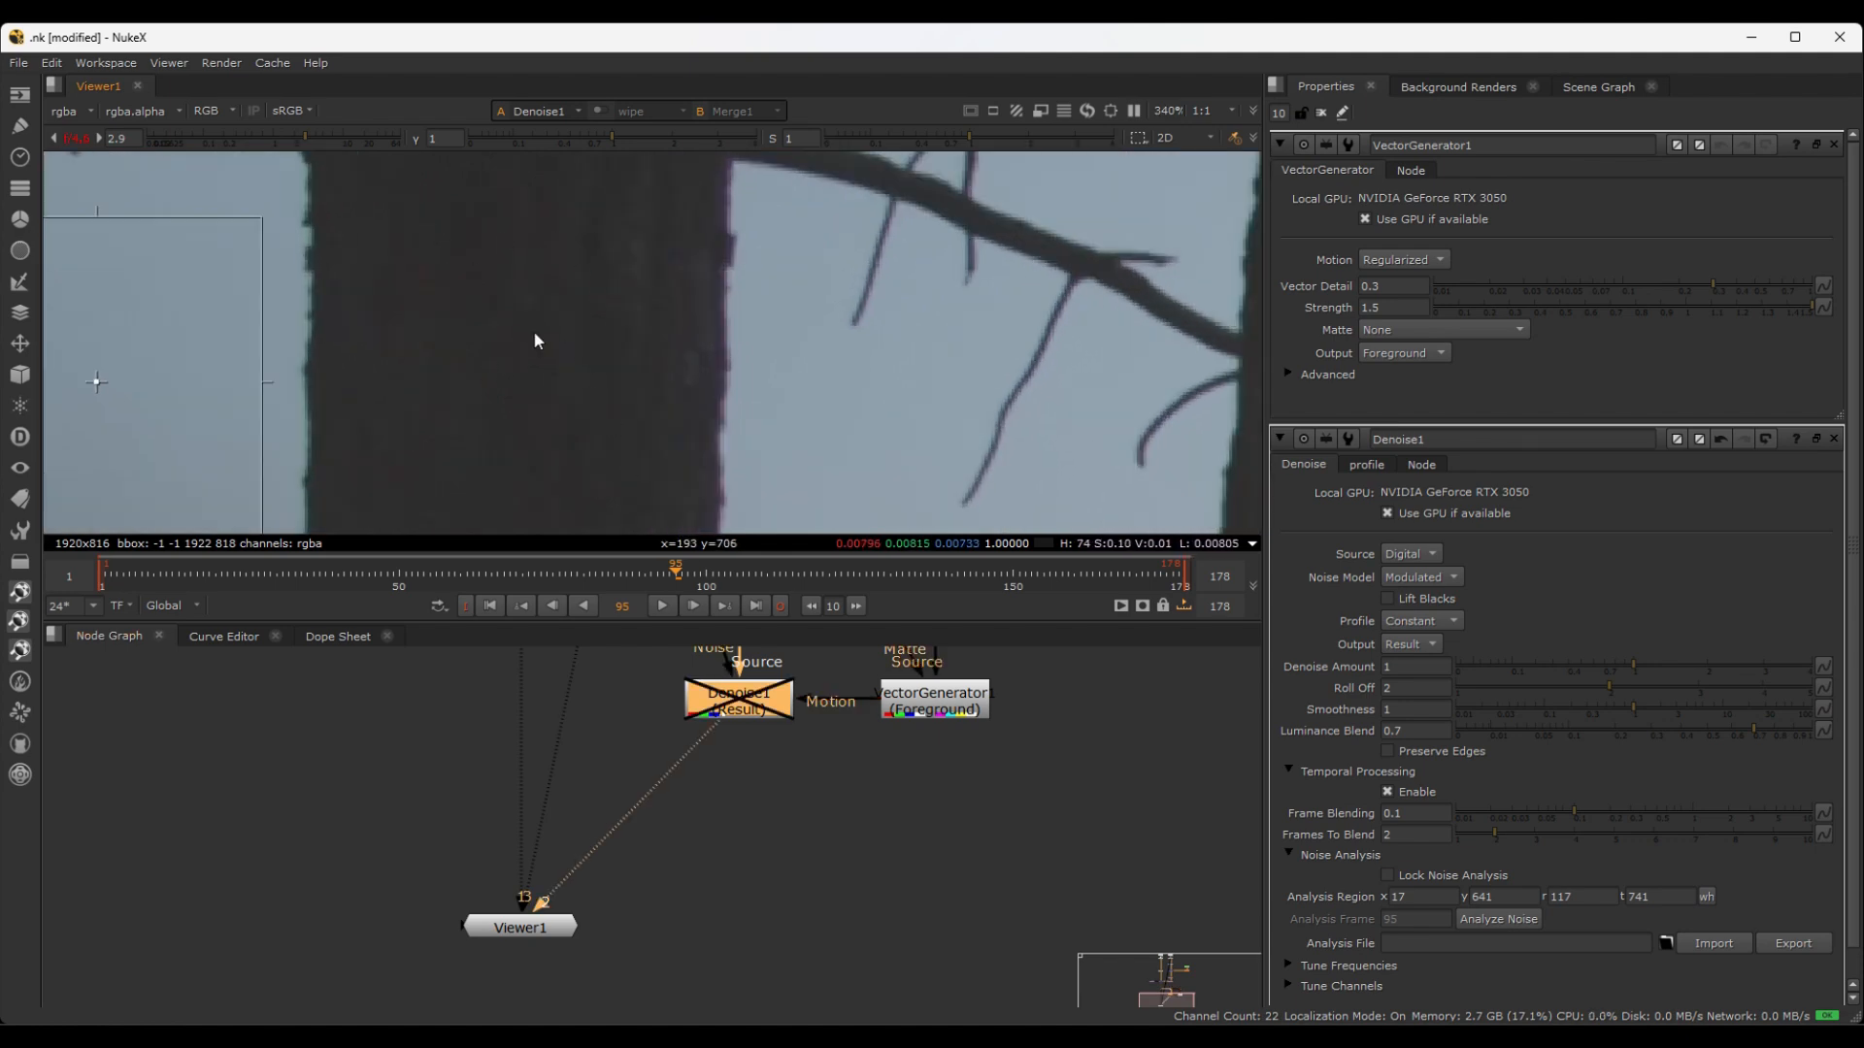
key(d)
scroll(515, 317, up, 3)
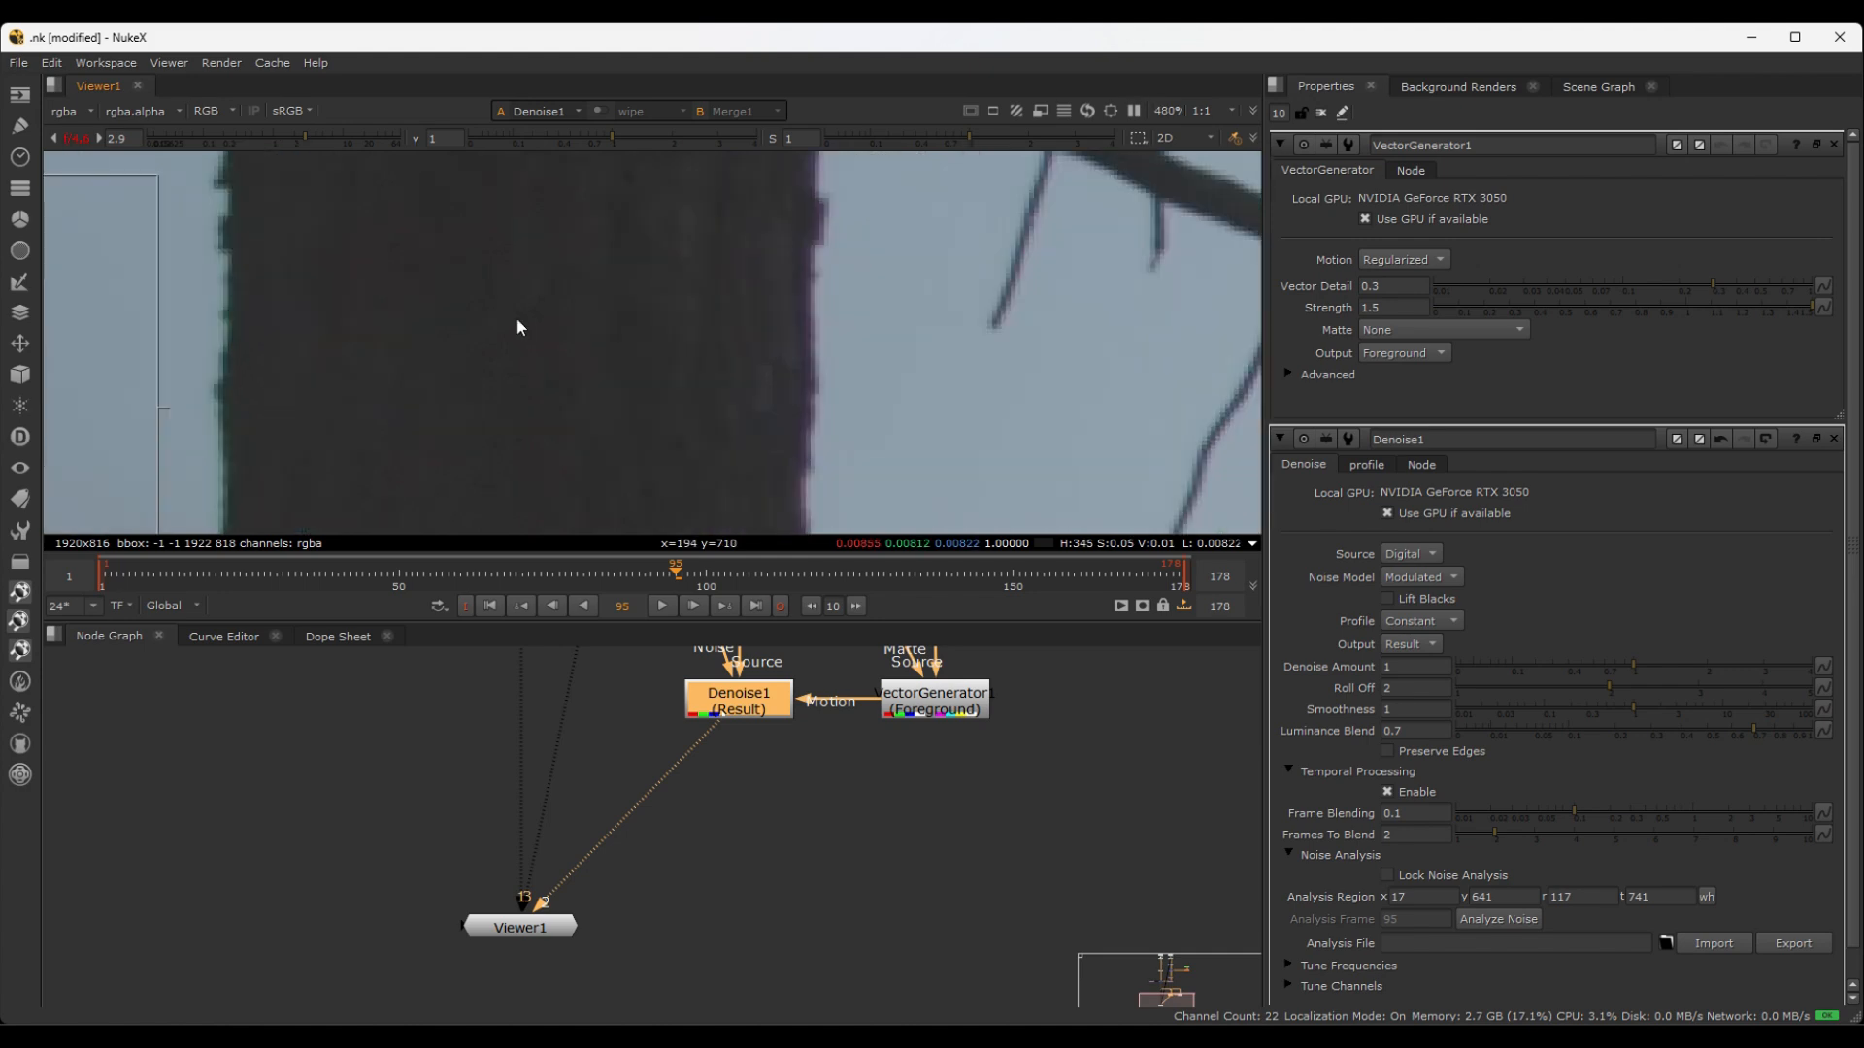
key(d)
scroll(551, 303, up, 1)
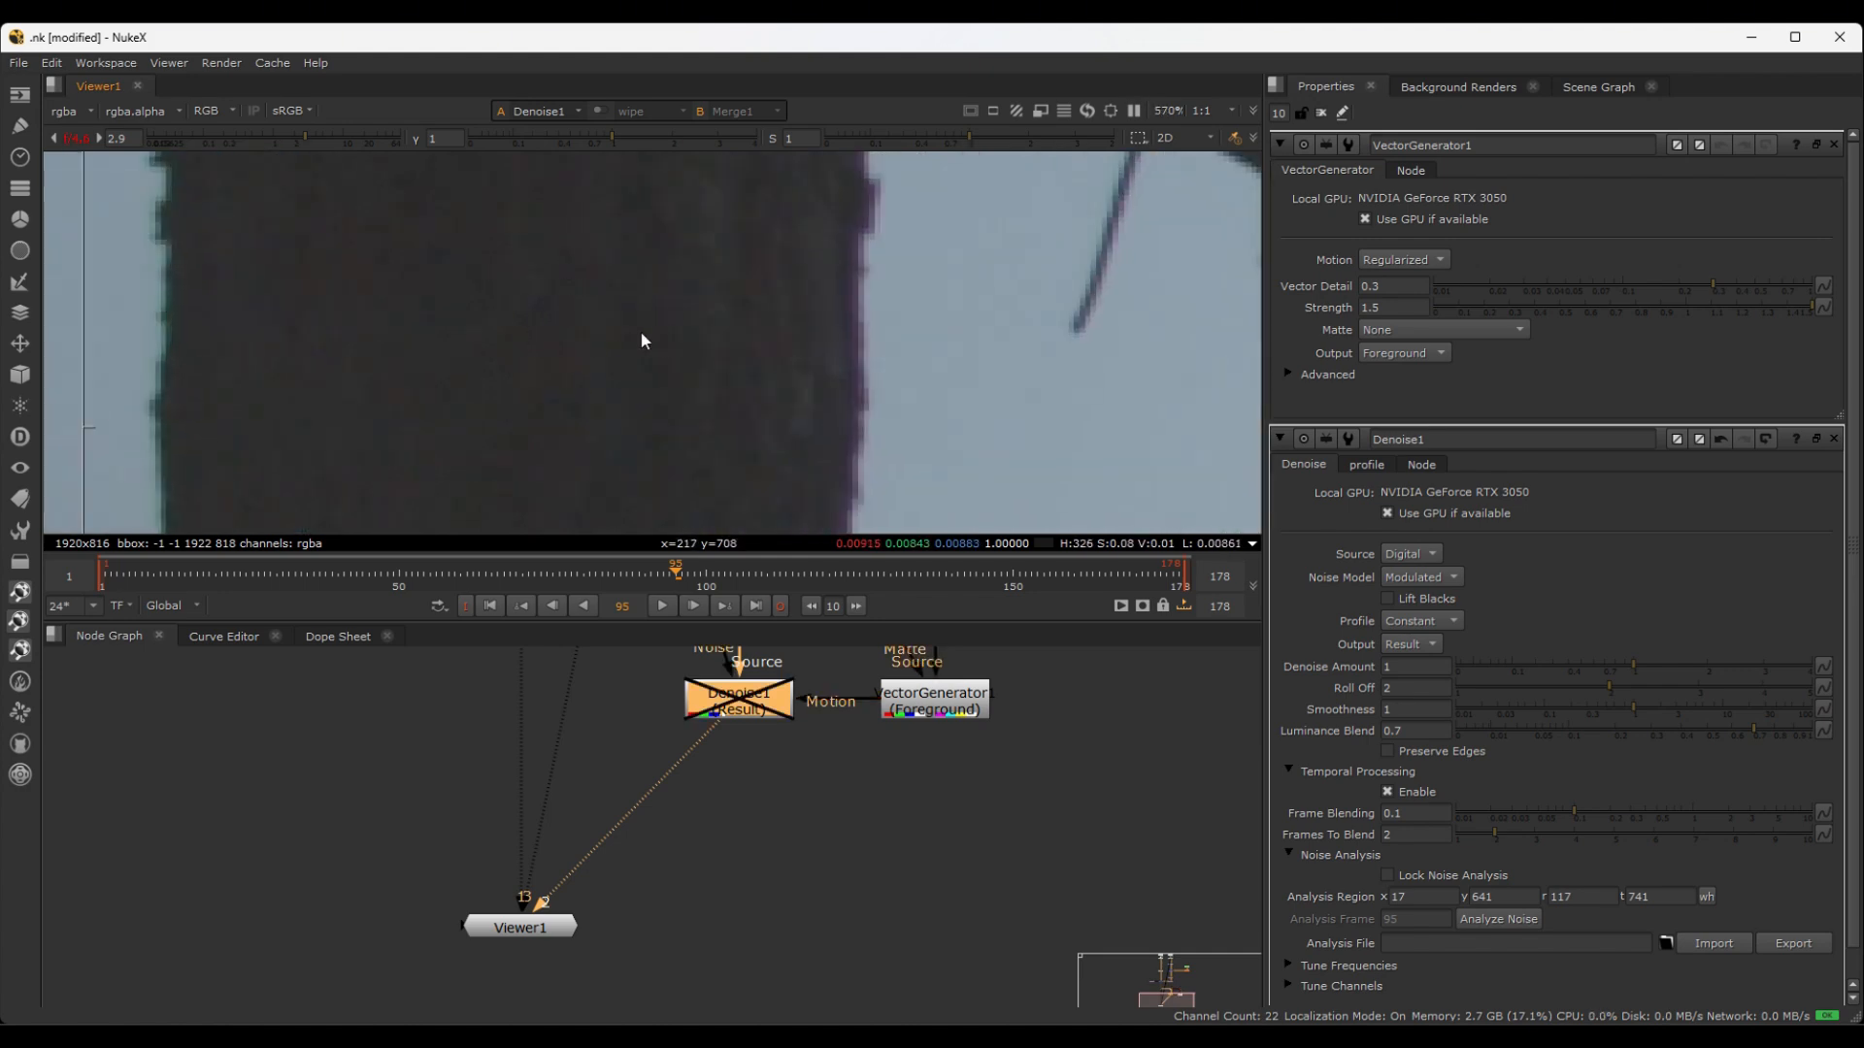
key(d)
key(d)
key(d)
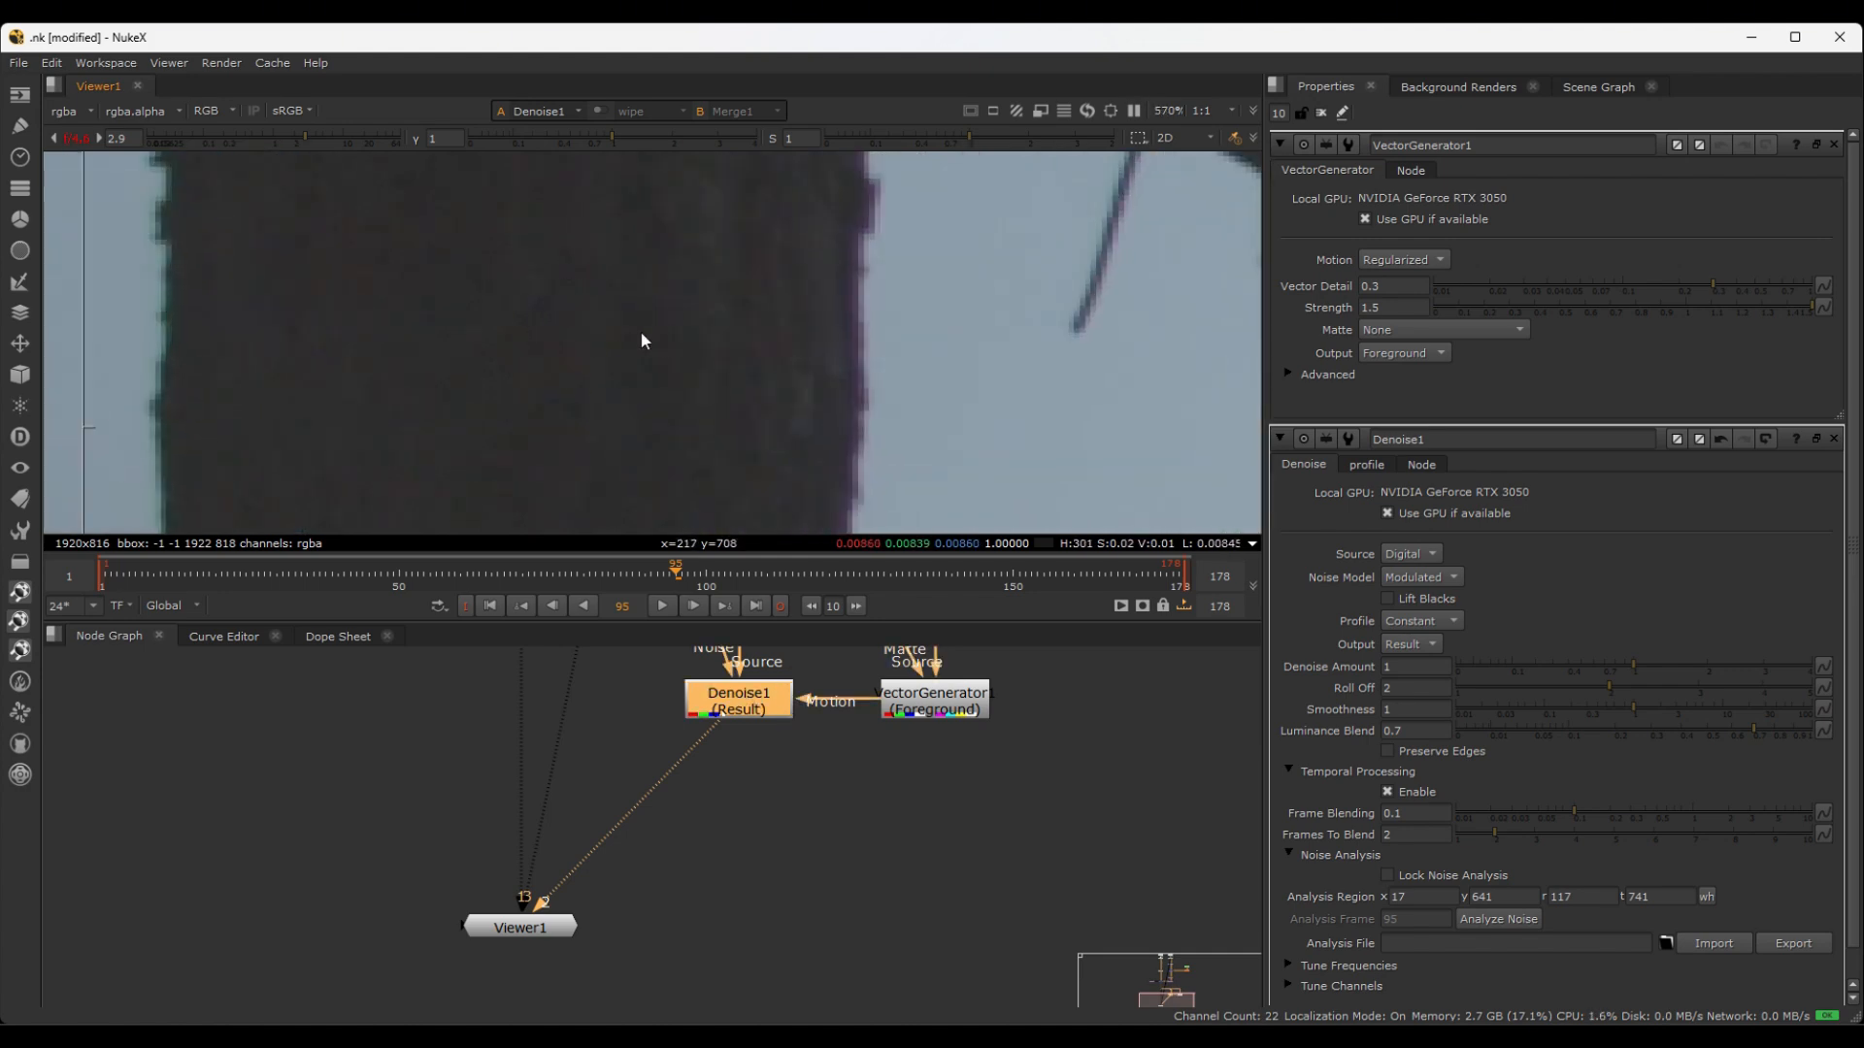
scroll(684, 372, down, 10)
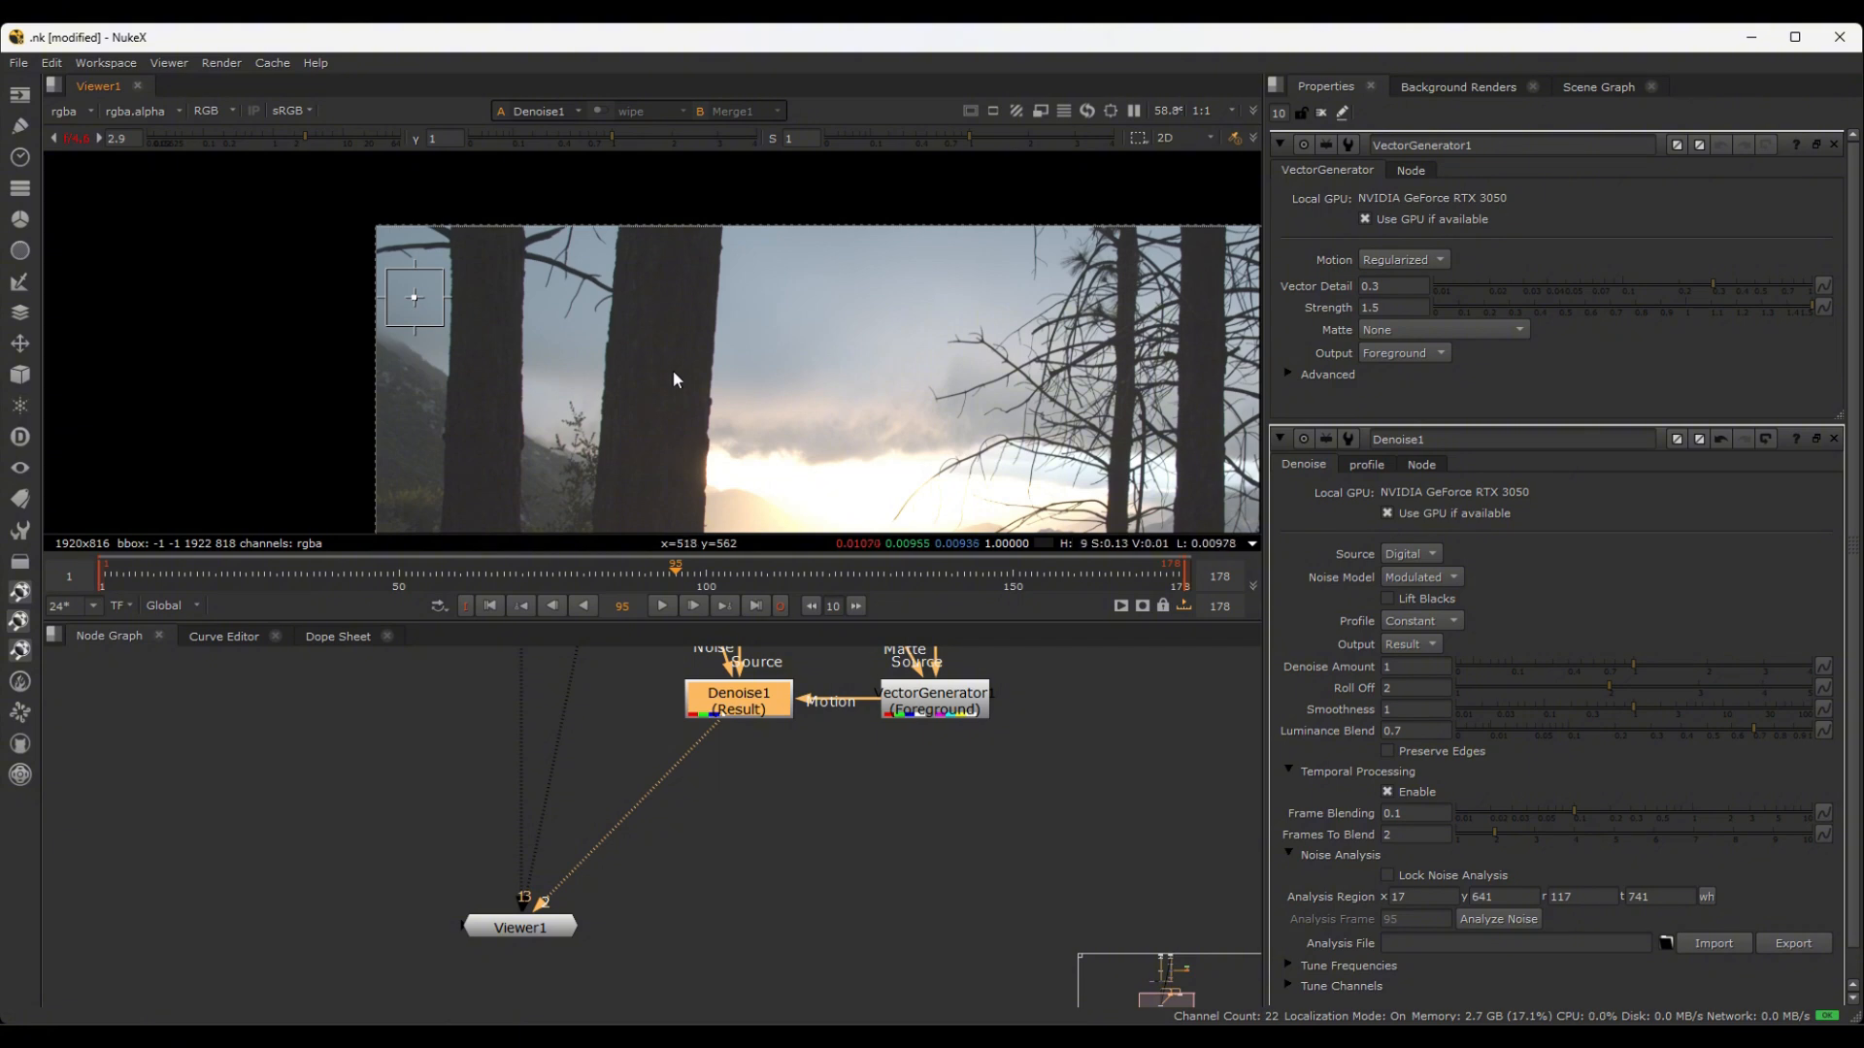
scroll(640, 272, down, 2)
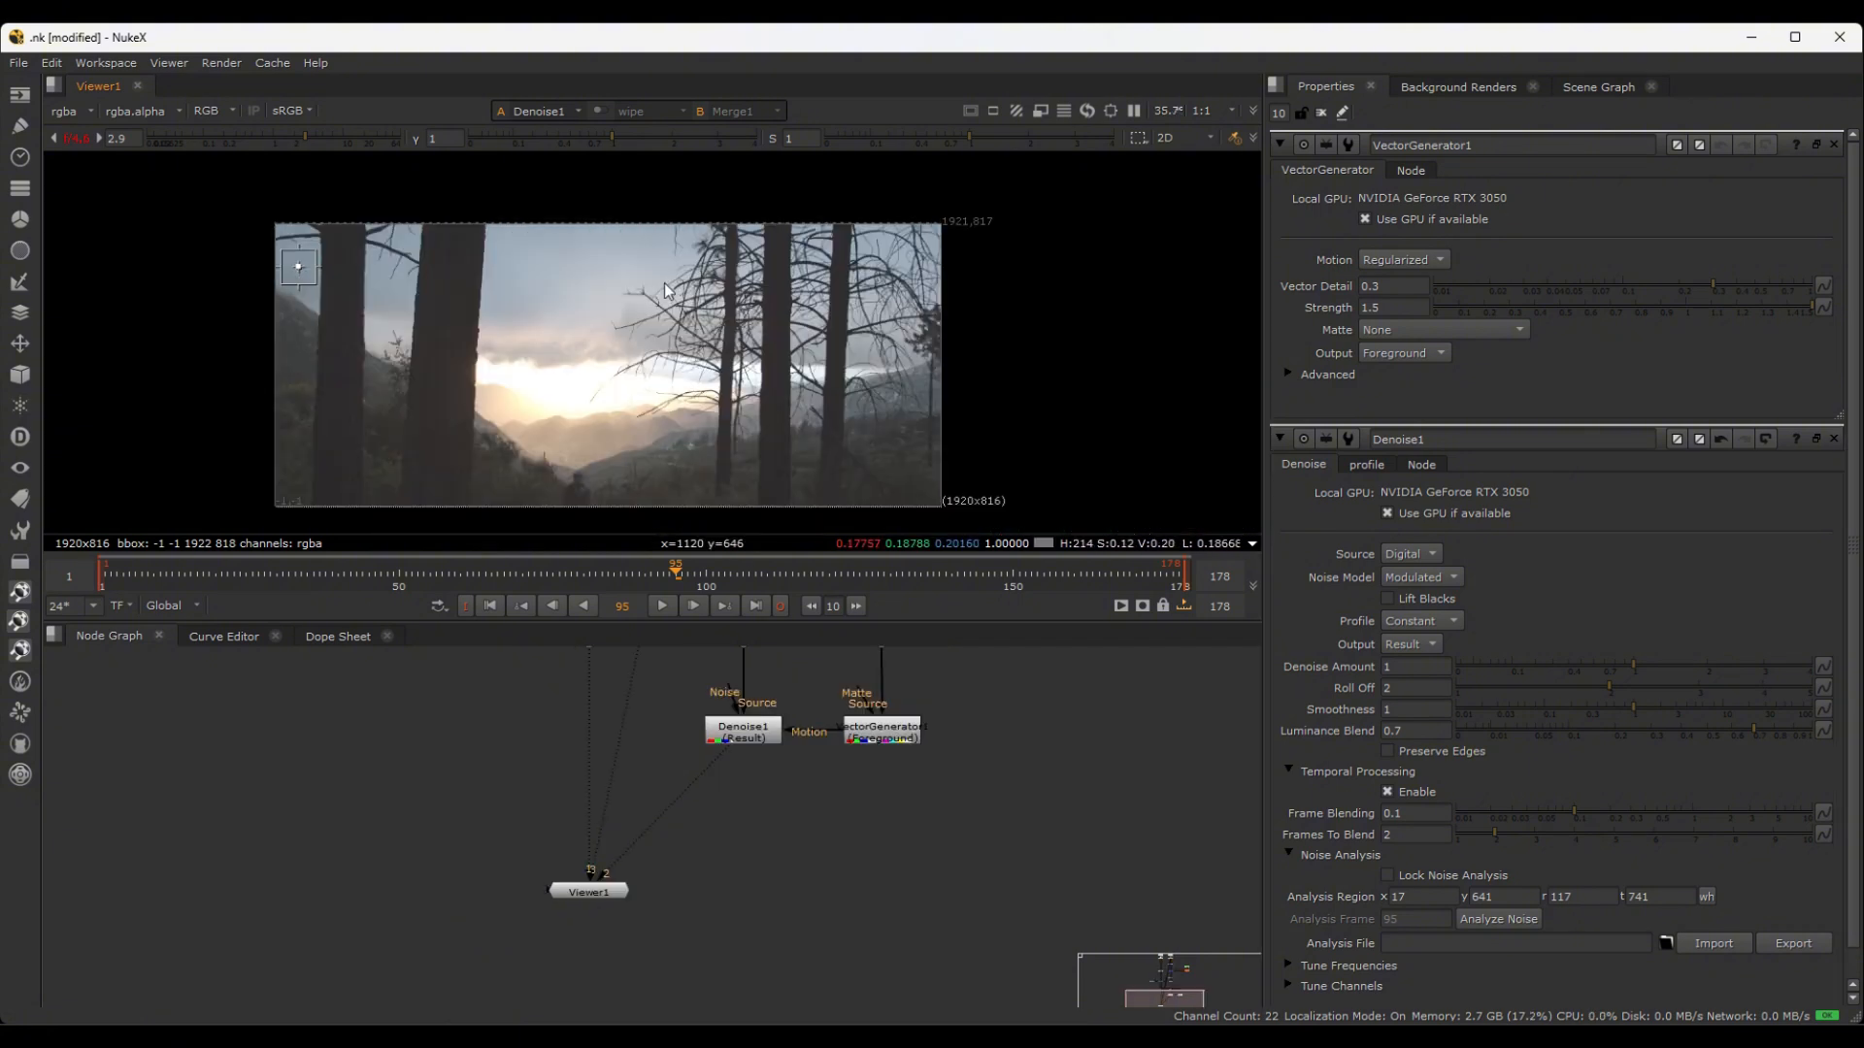